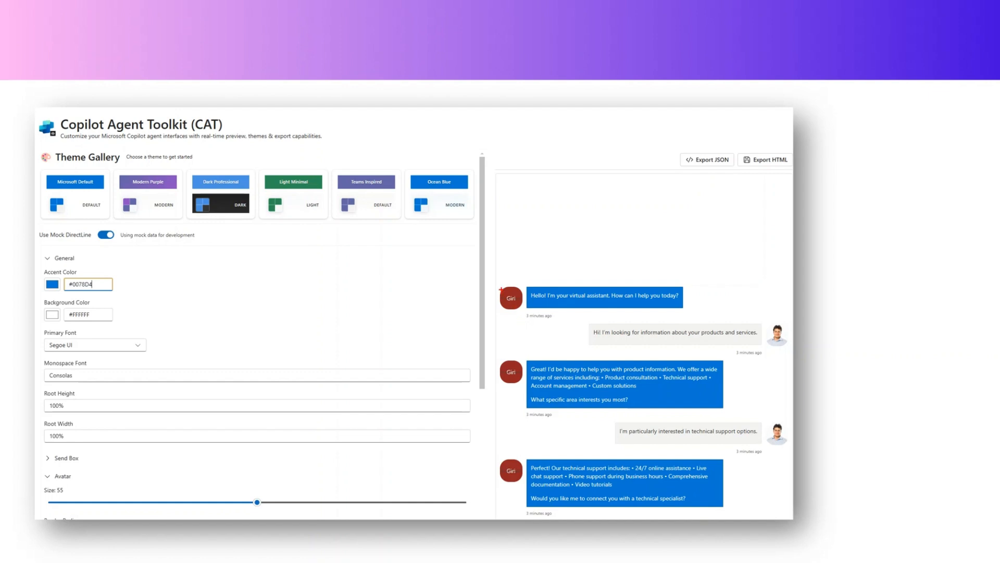
mouse_move(498, 282)
mouse_down()
mouse_move(505, 301)
mouse_move(529, 316)
mouse_up()
drag(766, 317, 791, 351)
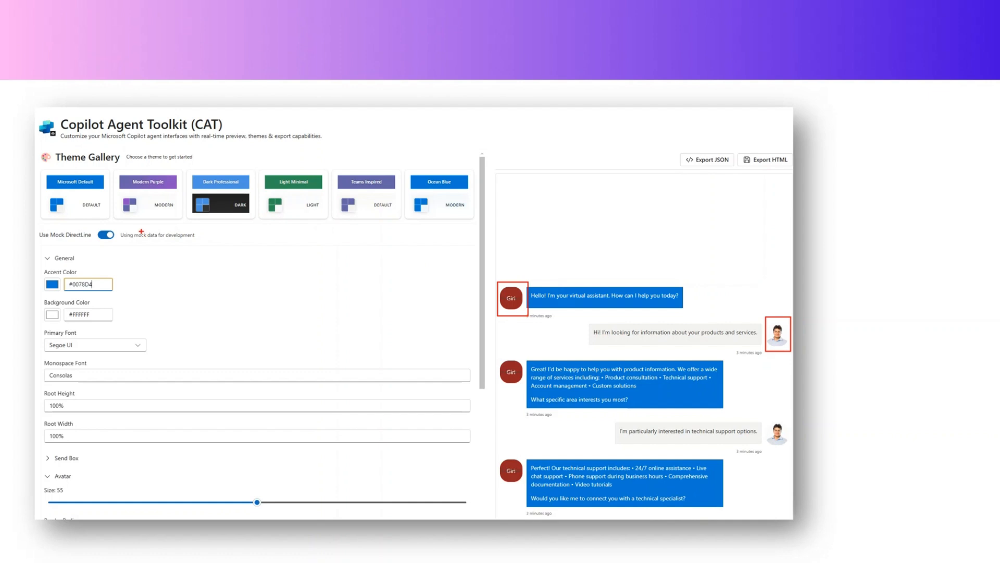
mouse_move(38, 227)
mouse_down()
mouse_move(118, 250)
mouse_move(578, 245)
mouse_move(561, 260)
mouse_up()
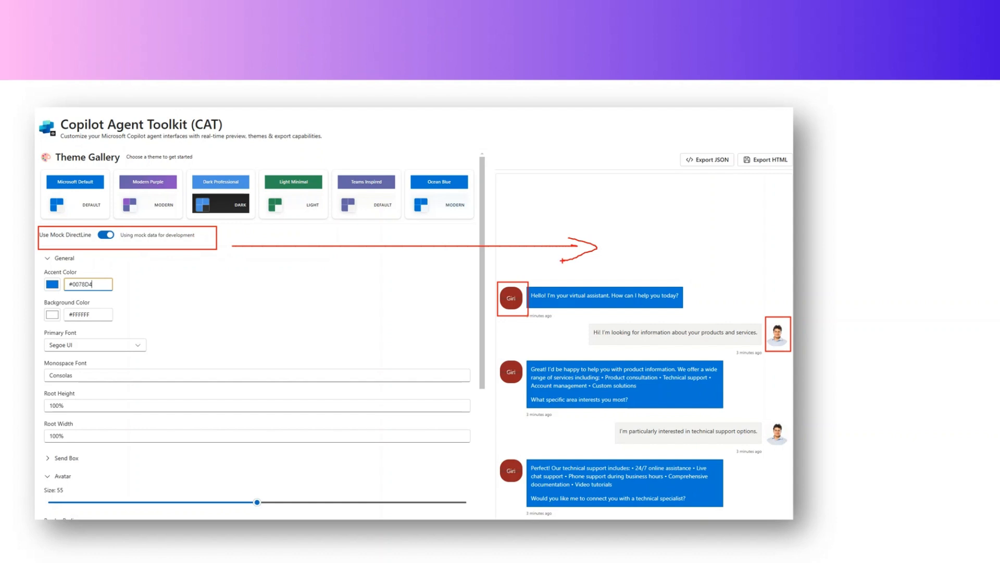
mouse_move(667, 145)
mouse_down()
mouse_move(717, 172)
mouse_move(799, 174)
mouse_up()
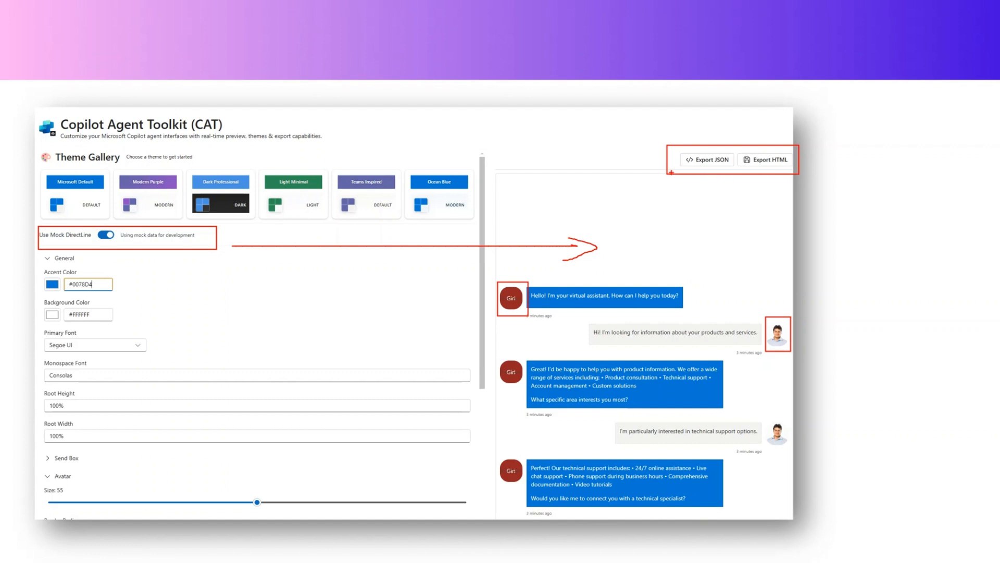
key(Escape)
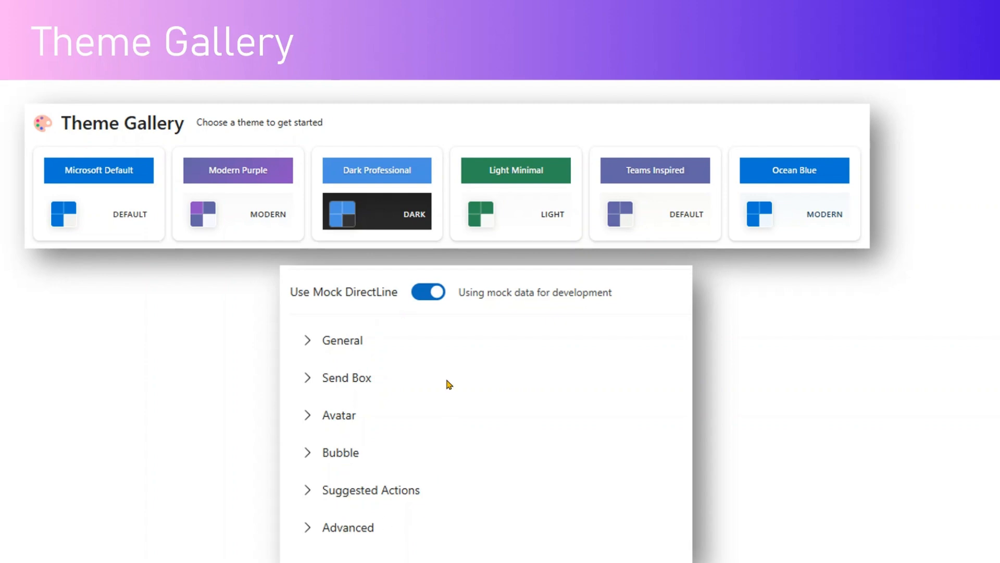
click(494, 348)
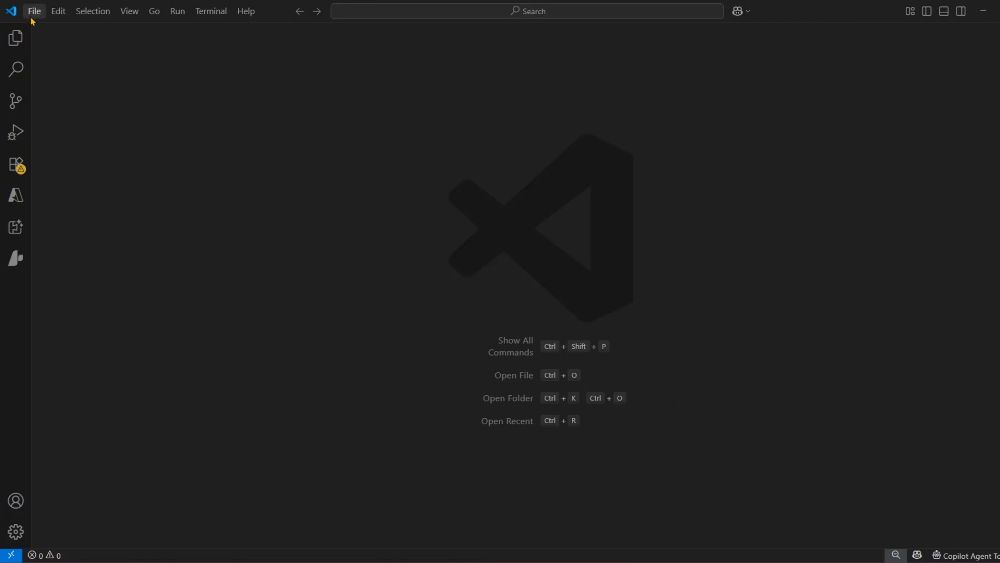
Step: Search the extensions marketplace for "copilot agent" and open the details page of Copilot Agent Toolkit
click(16, 165)
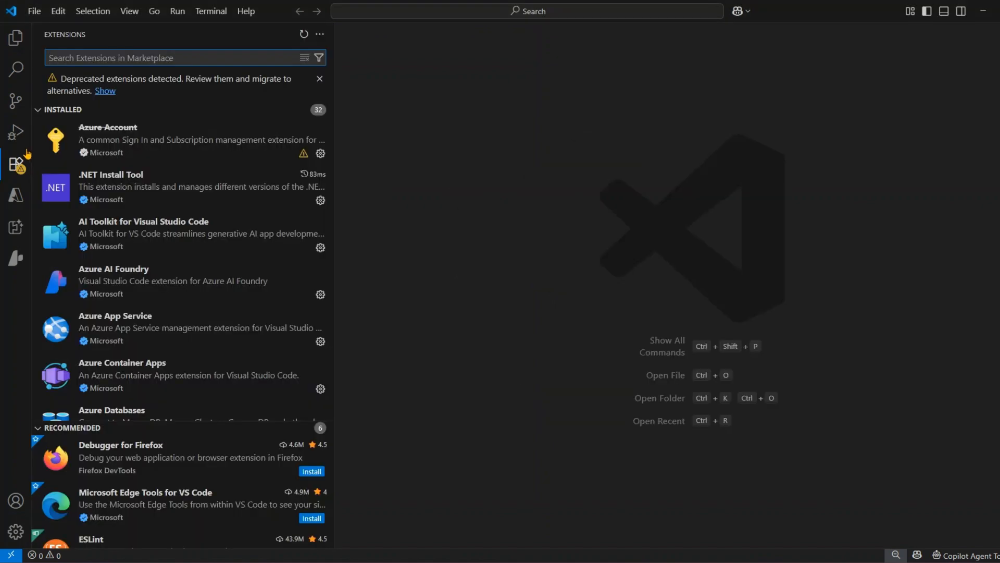
text(copilot)
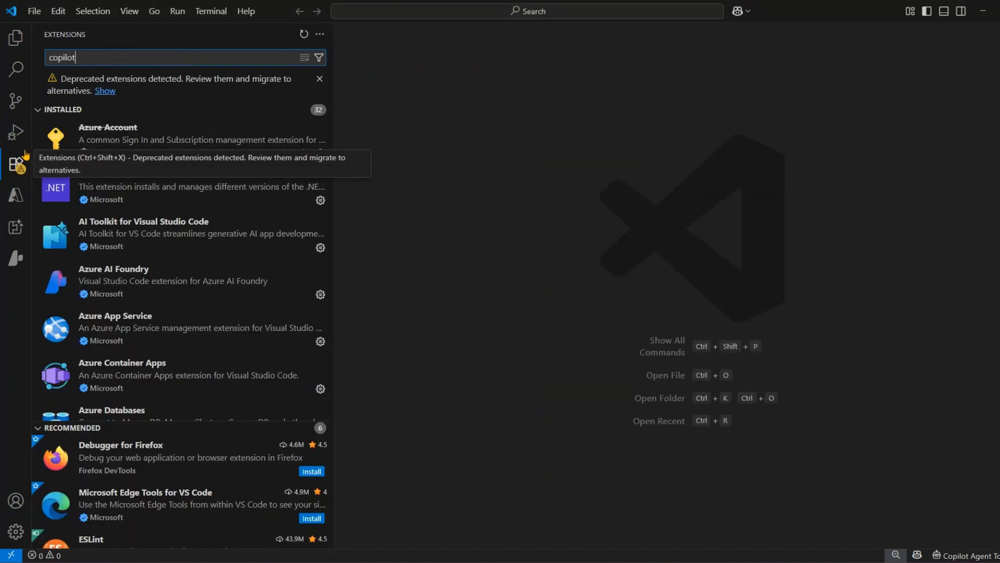
text( agent)
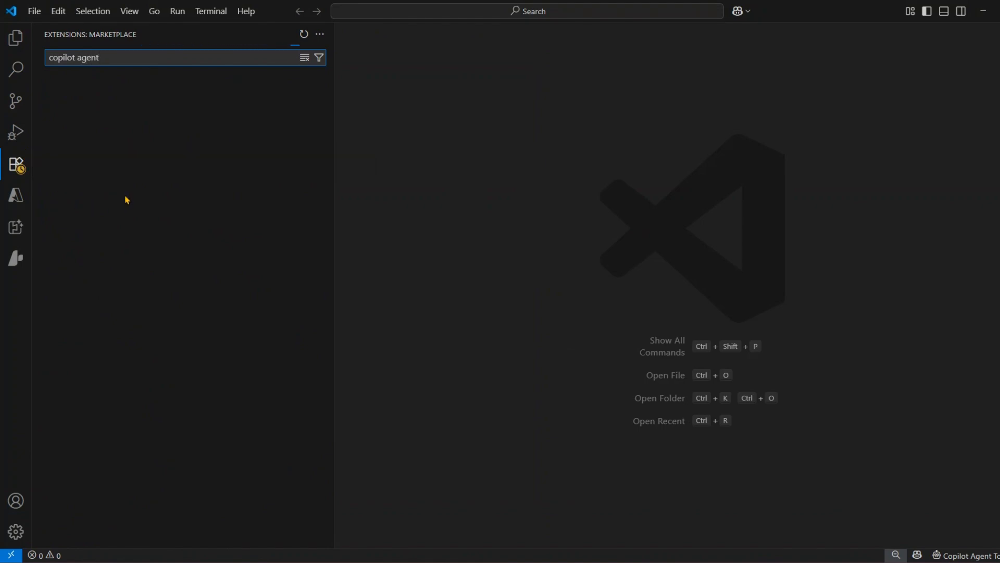
mouse_move(148, 96)
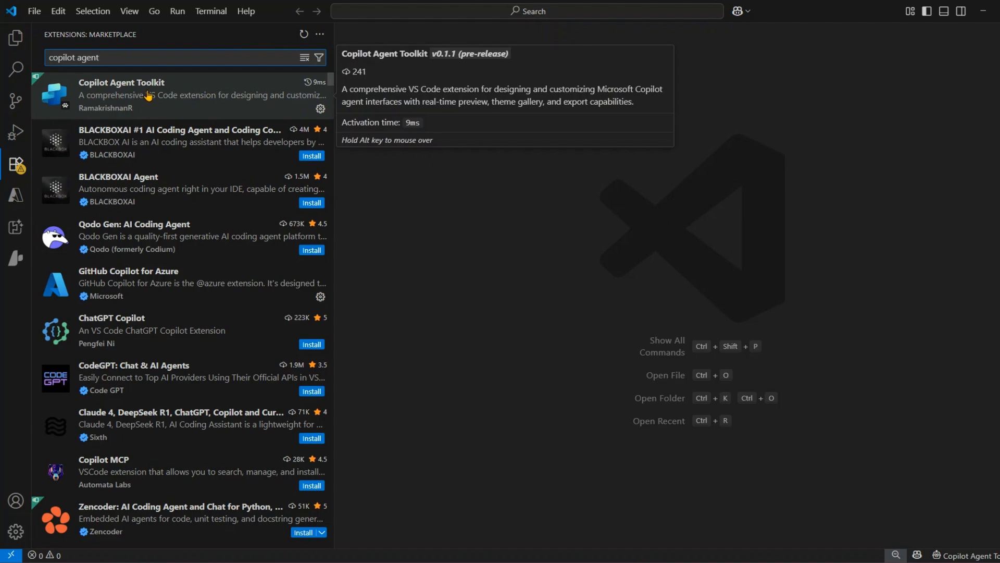
click(148, 97)
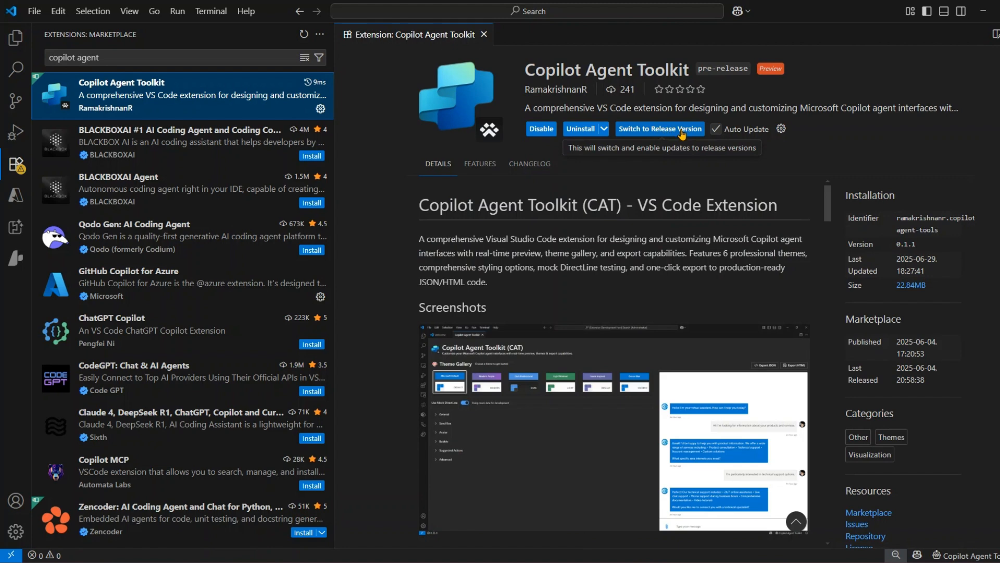
Step: Narrow the extensions list and read through the toolkit's release type, description, interface overview and feature list
drag(699, 68, 744, 73)
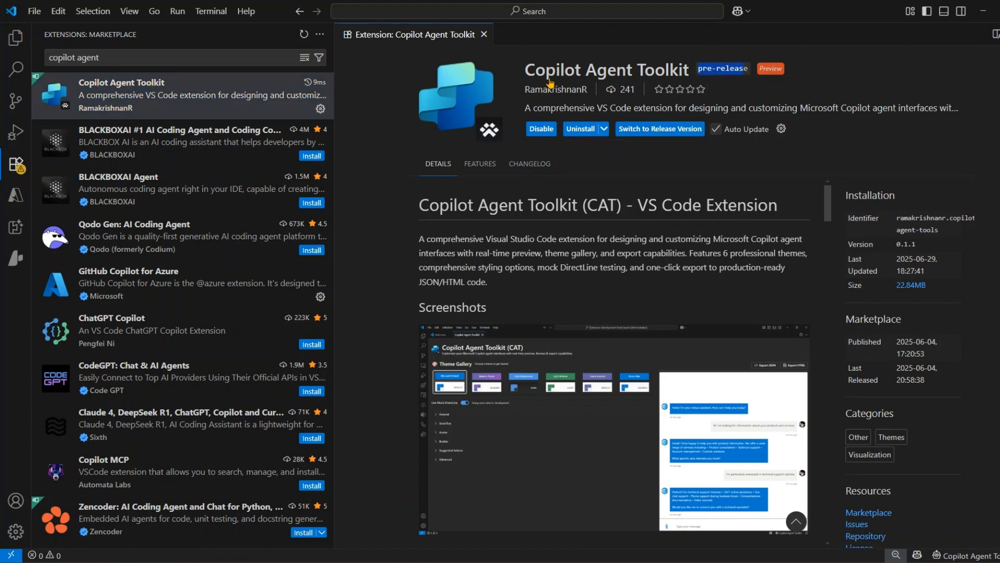
drag(335, 73, 182, 74)
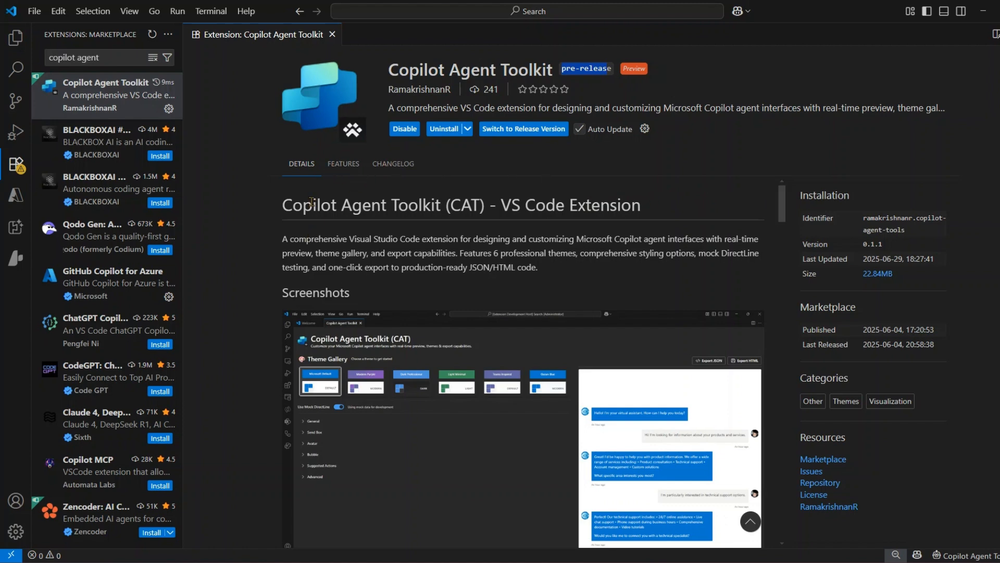
drag(282, 240, 624, 249)
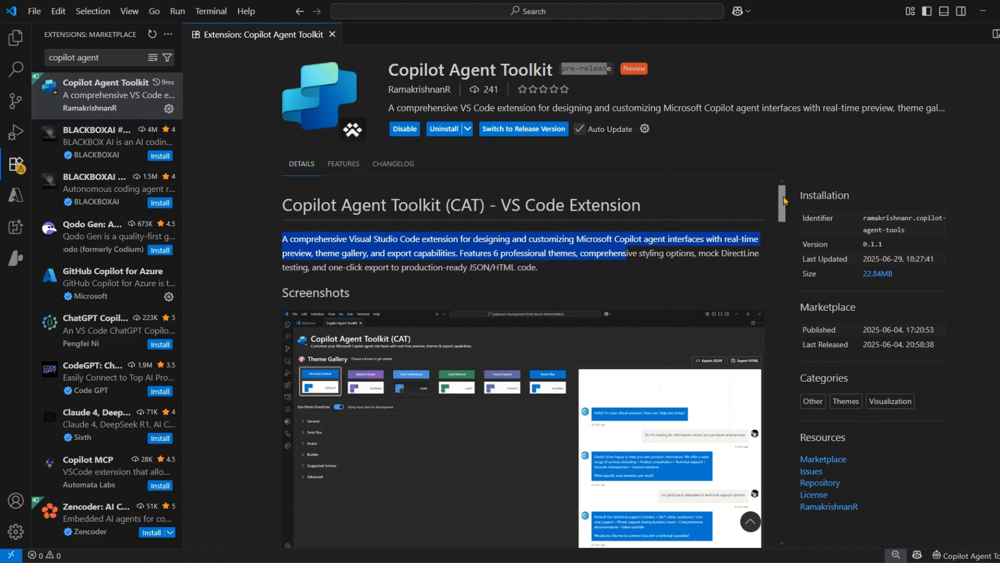
drag(782, 202, 779, 225)
drag(311, 369, 367, 368)
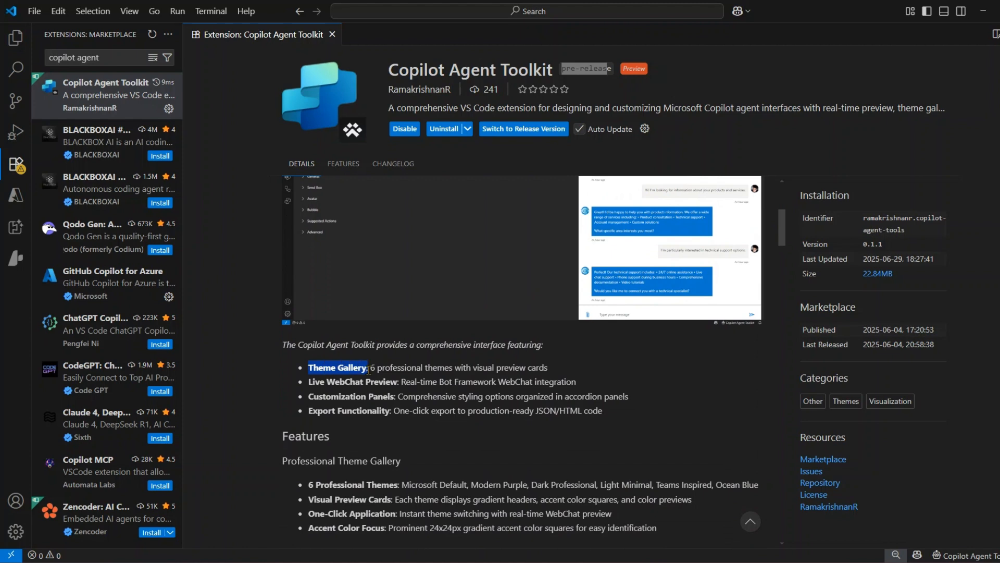
drag(309, 381, 385, 384)
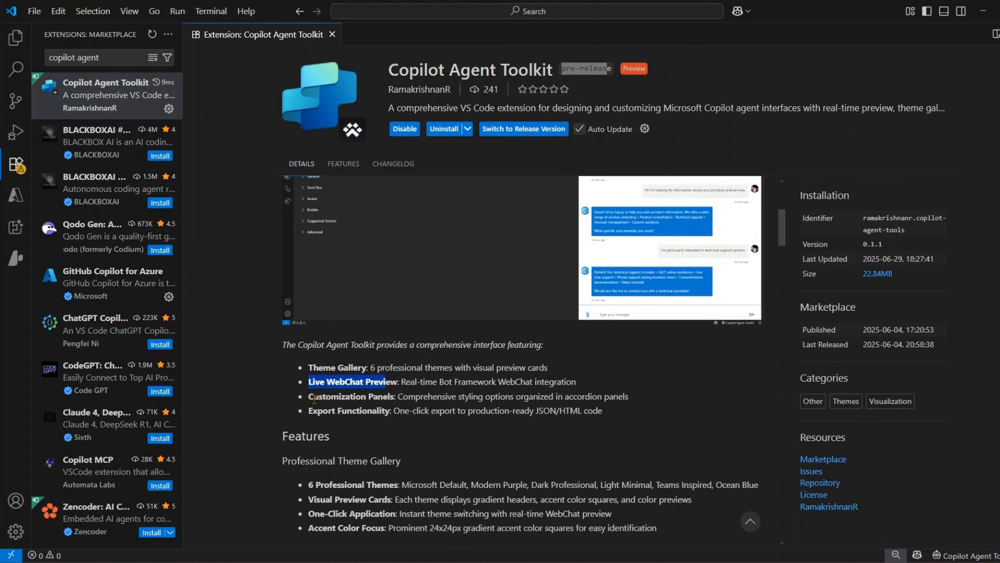
drag(309, 396, 394, 398)
drag(310, 410, 369, 412)
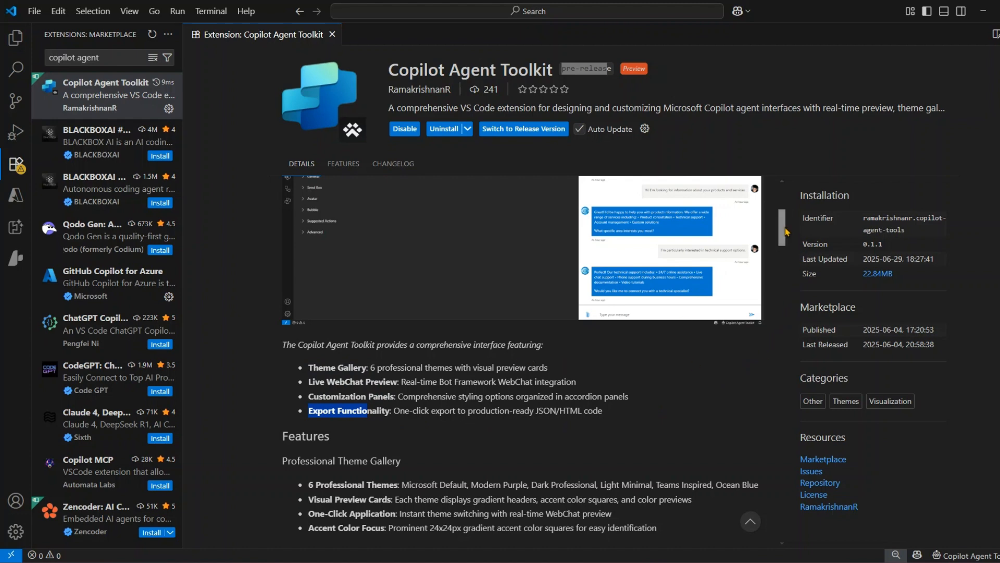
drag(783, 230, 780, 425)
drag(780, 425, 819, 183)
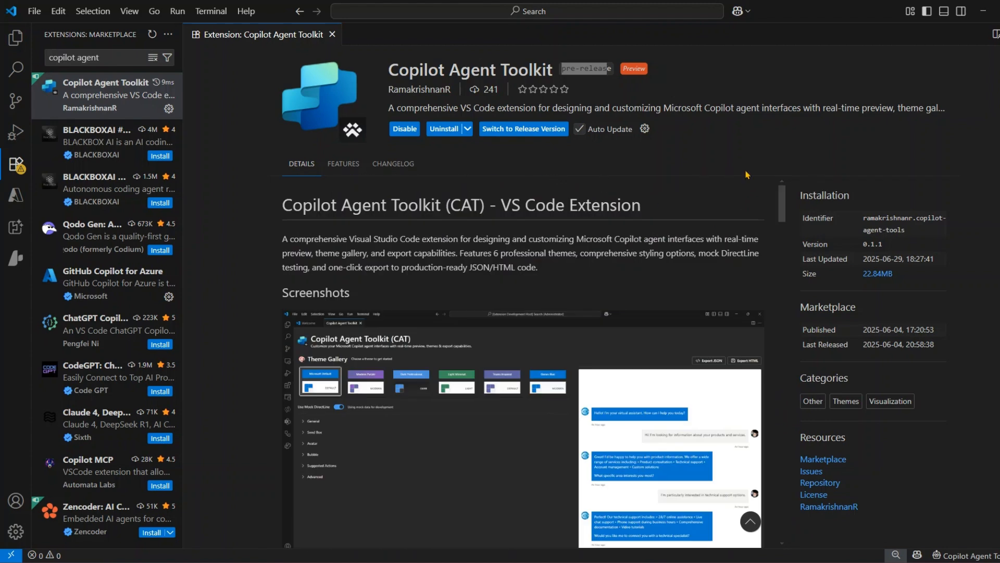
click(358, 10)
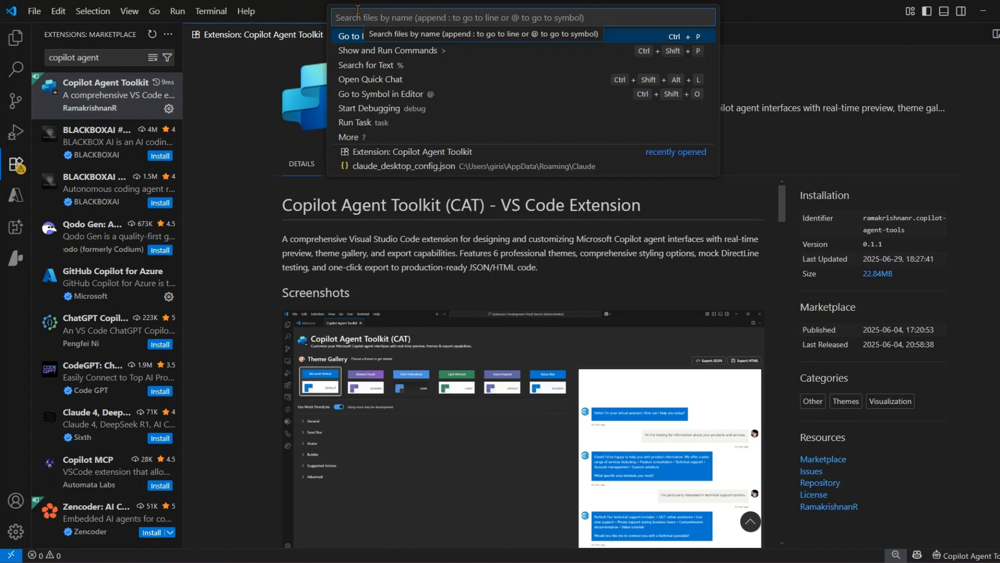
text(>)
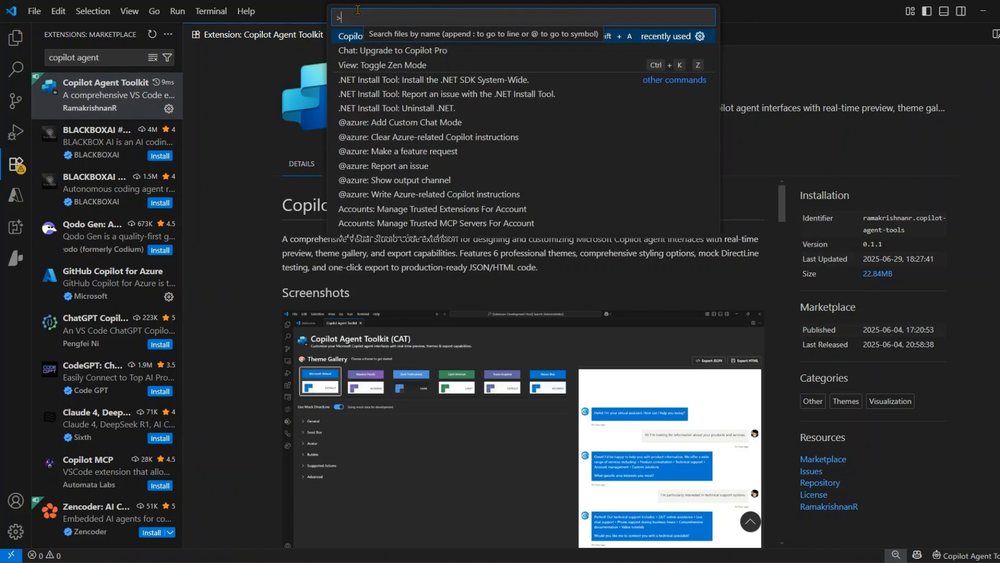
text(copilot)
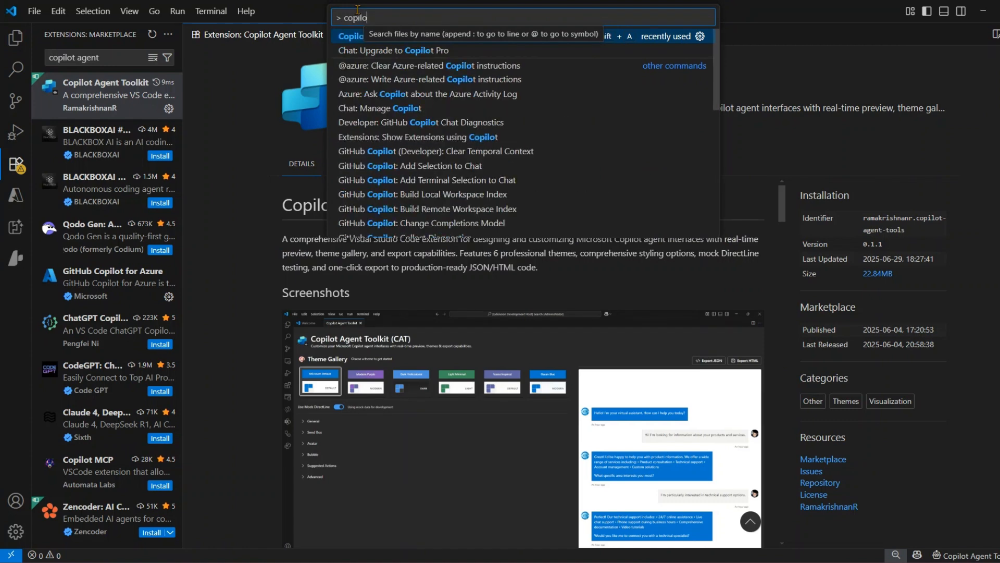
key(Escape)
Step: Run the command "Copilot Agent Toolkit: Open Copilot Agent Toolkit"
click(358, 10)
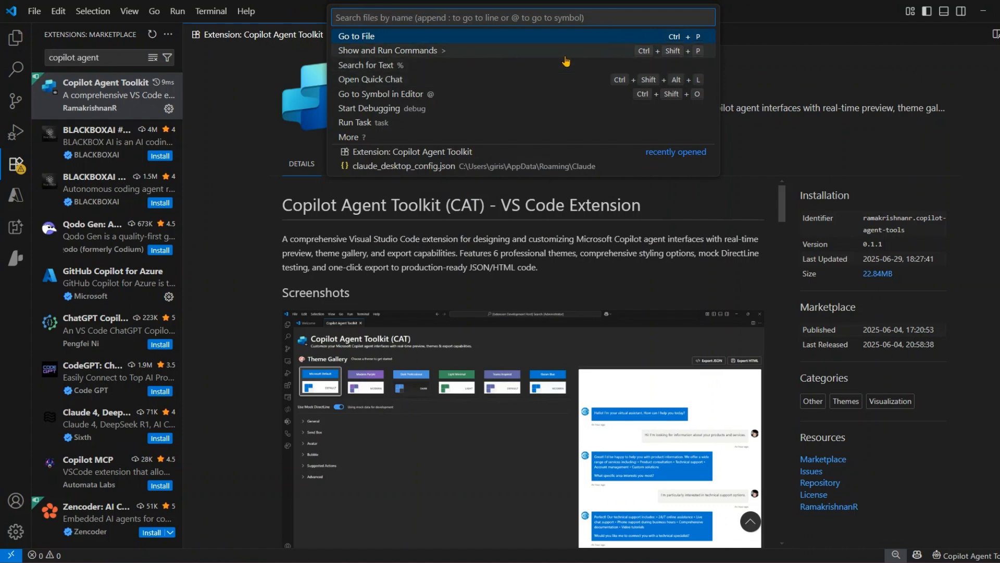
text(>)
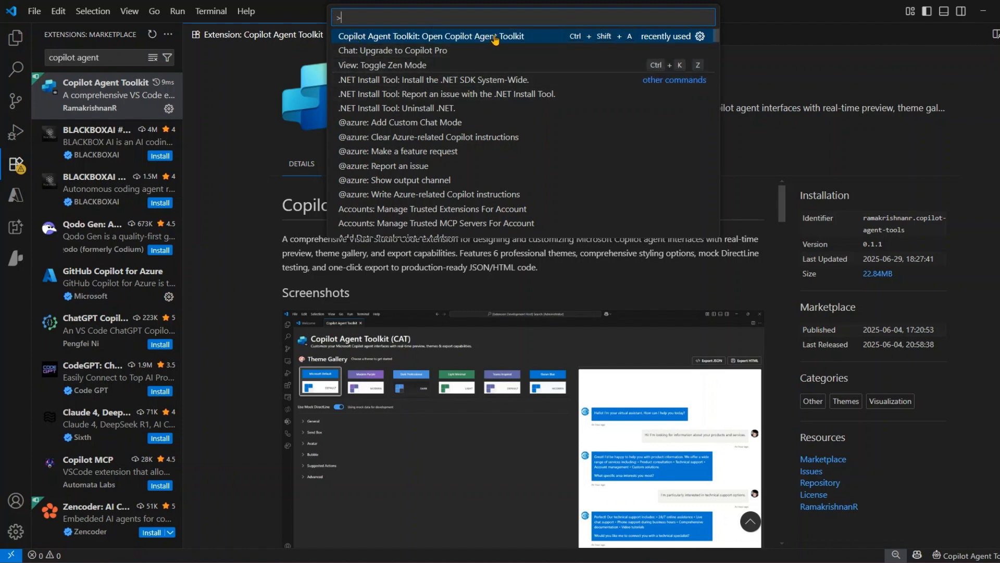
click(524, 36)
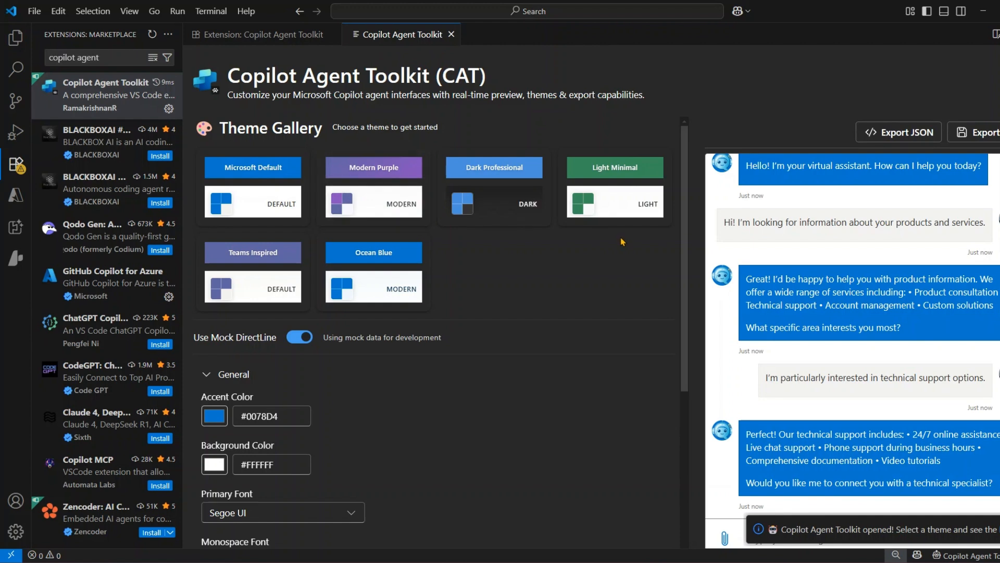
mouse_move(192, 114)
mouse_down()
mouse_move(580, 560)
mouse_move(603, 527)
mouse_up()
mouse_move(701, 123)
mouse_down()
mouse_move(921, 471)
mouse_move(999, 505)
mouse_up()
drag(581, 309, 700, 316)
drag(567, 353, 701, 370)
drag(669, 301, 658, 402)
key(Escape)
Step: Try the Modern Purple, Dark Professional, Light Minimal, Teams Inspired and Ocean Blue themes one after another on the chat preview
click(388, 197)
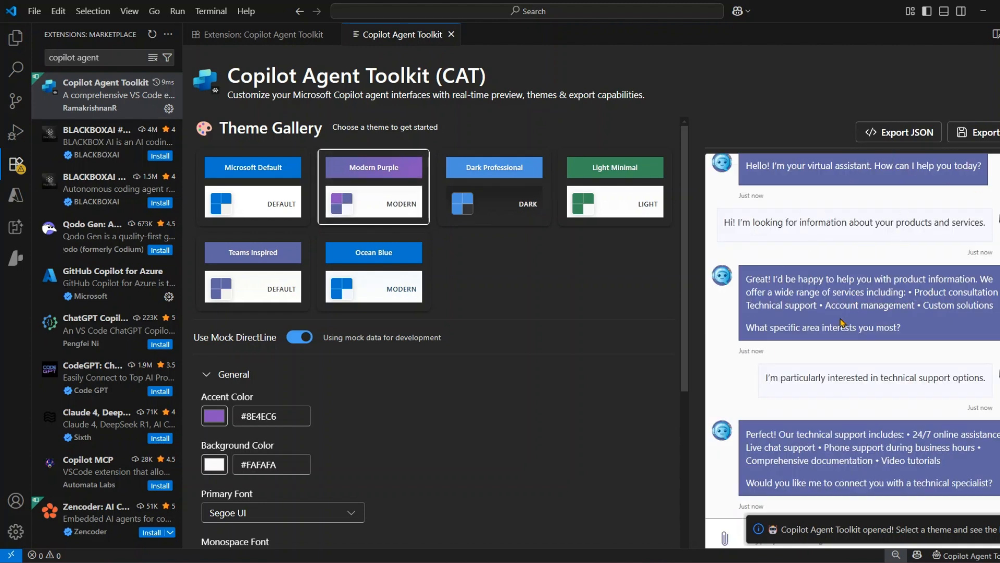
key(ctrl+minus)
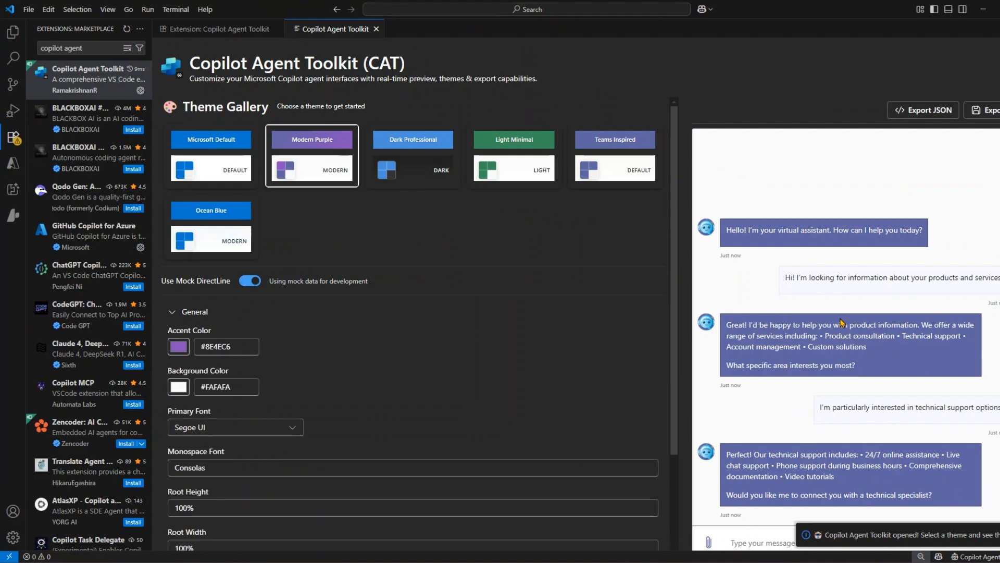
click(415, 141)
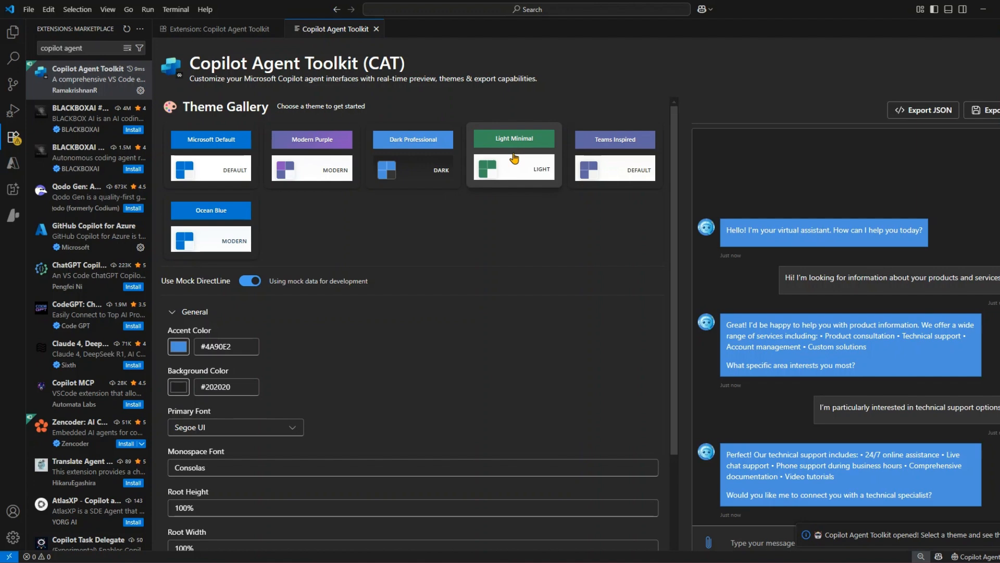
click(514, 158)
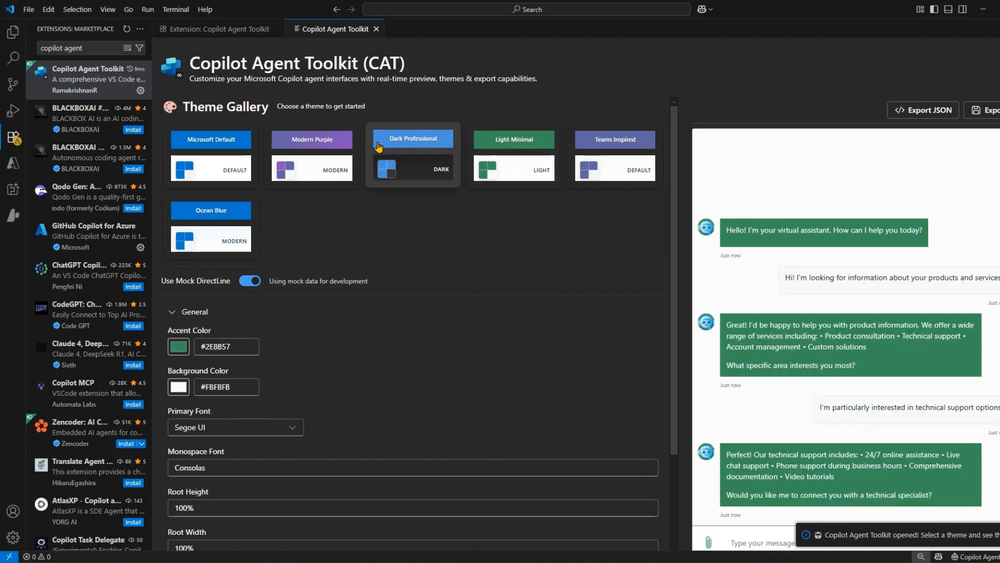
click(598, 151)
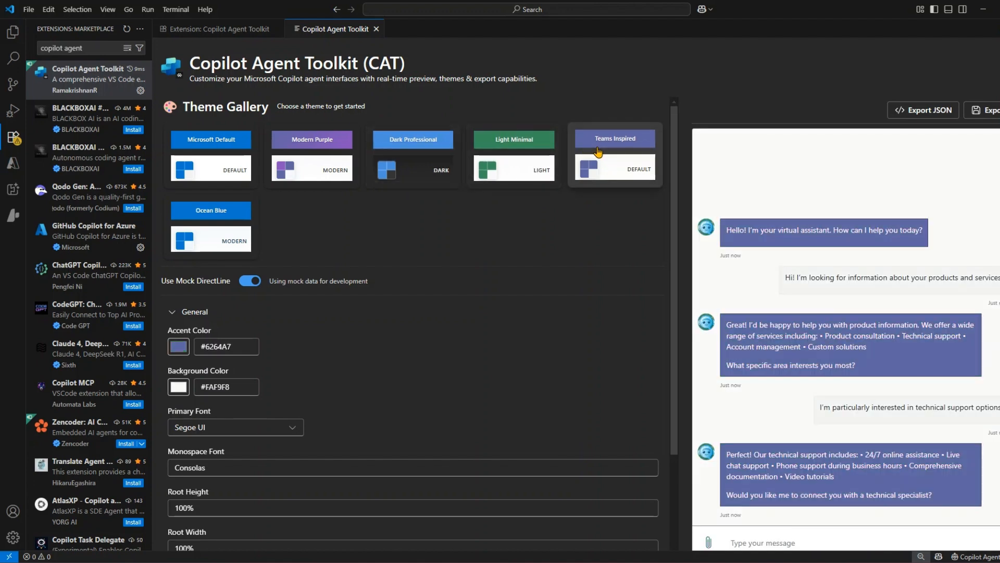
click(232, 210)
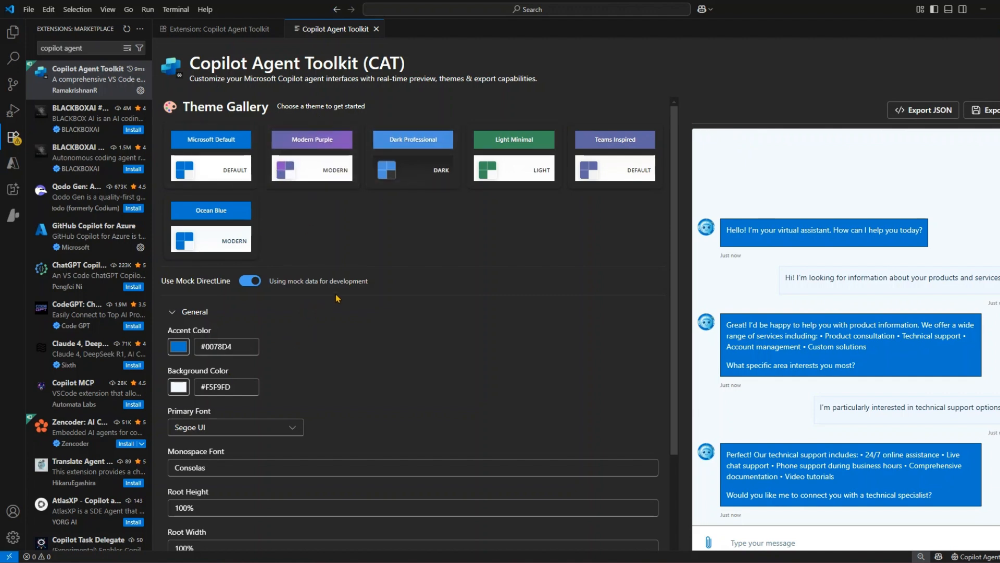
Step: Turn Use Mock DirectLine off and on again, and collapse the General settings
click(247, 283)
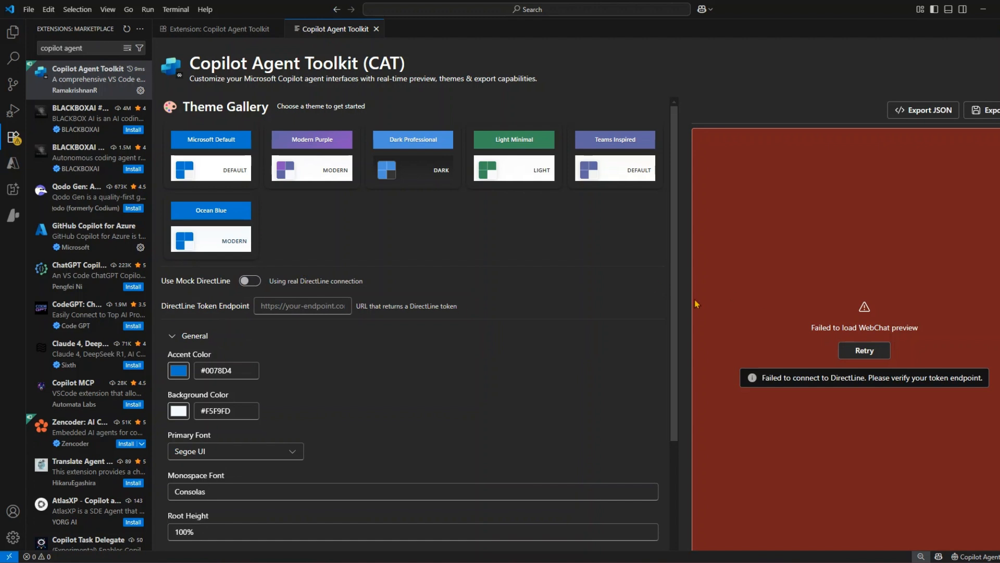
click(251, 281)
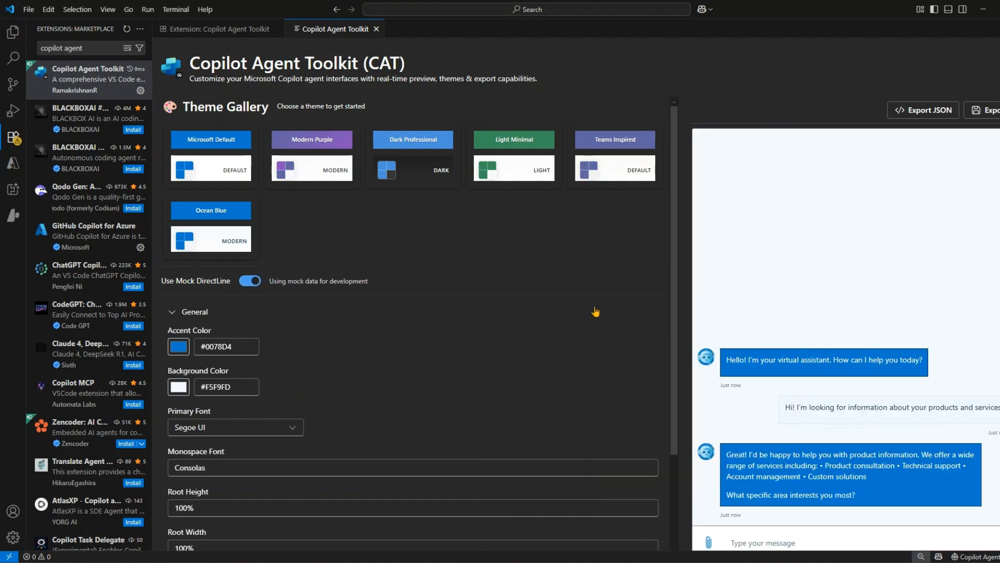
click(172, 313)
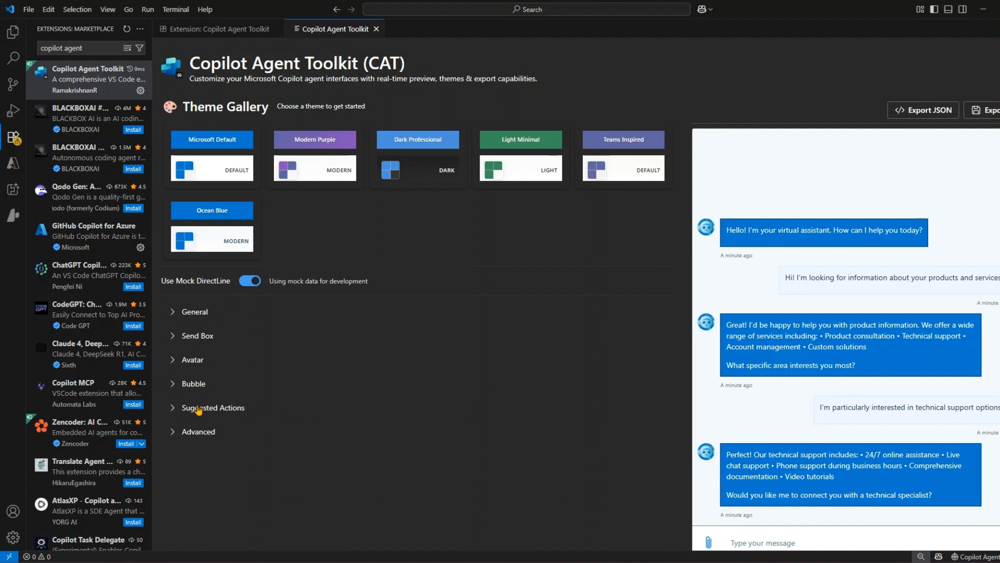
Step: Apply the Modern Purple theme and set its accent color to #7c16d4 in the General settings
click(329, 171)
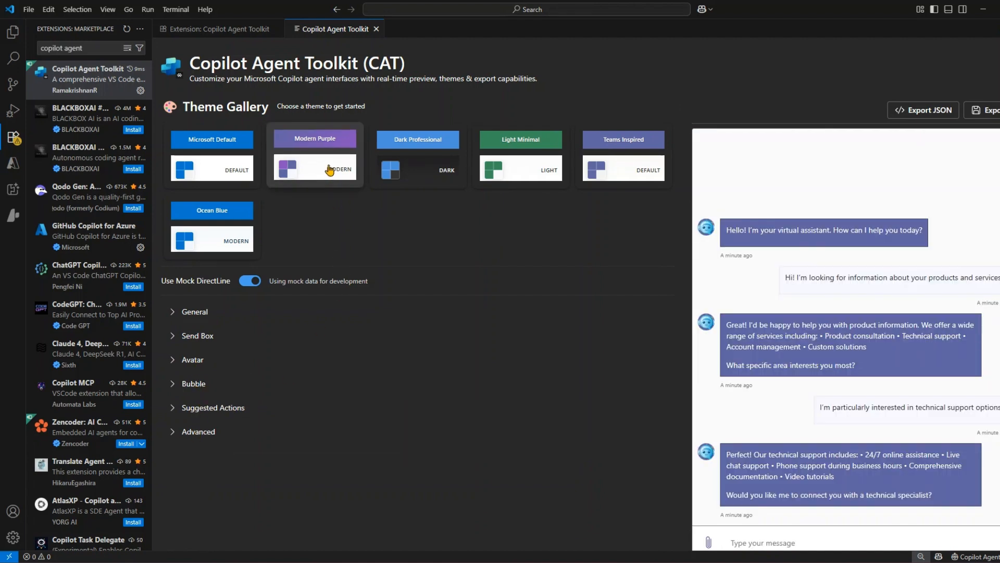
click(174, 313)
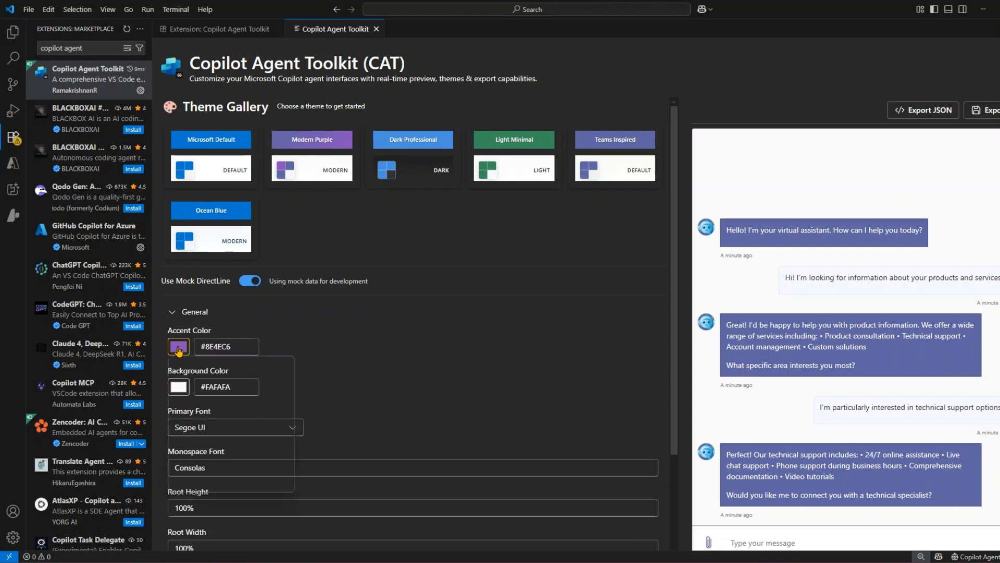
click(179, 348)
mouse_move(284, 383)
mouse_down()
mouse_move(290, 389)
mouse_move(291, 367)
mouse_move(280, 368)
mouse_up()
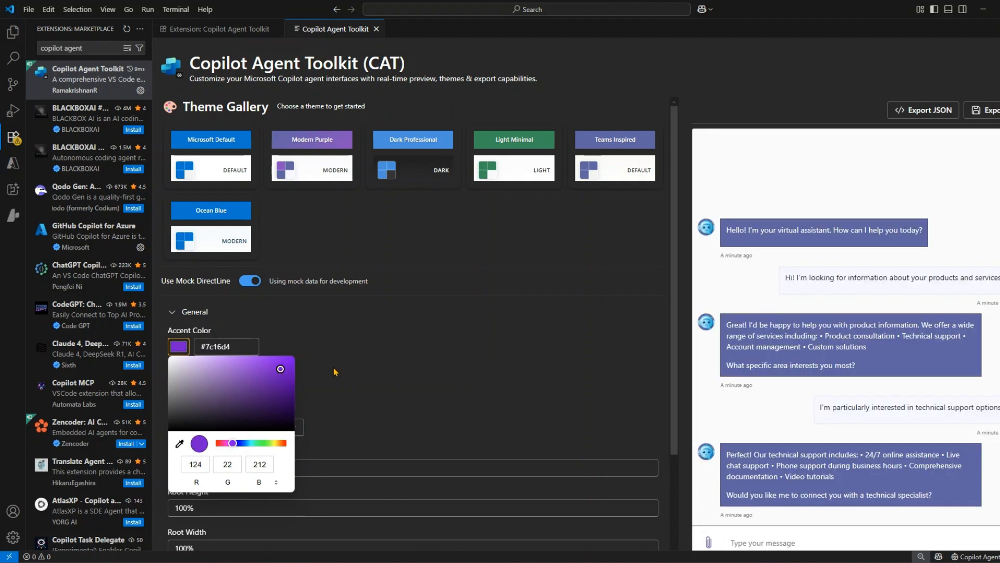
Step: In the General settings, set the background color to #bca9a9 and the primary font to Verdana
click(307, 373)
click(178, 388)
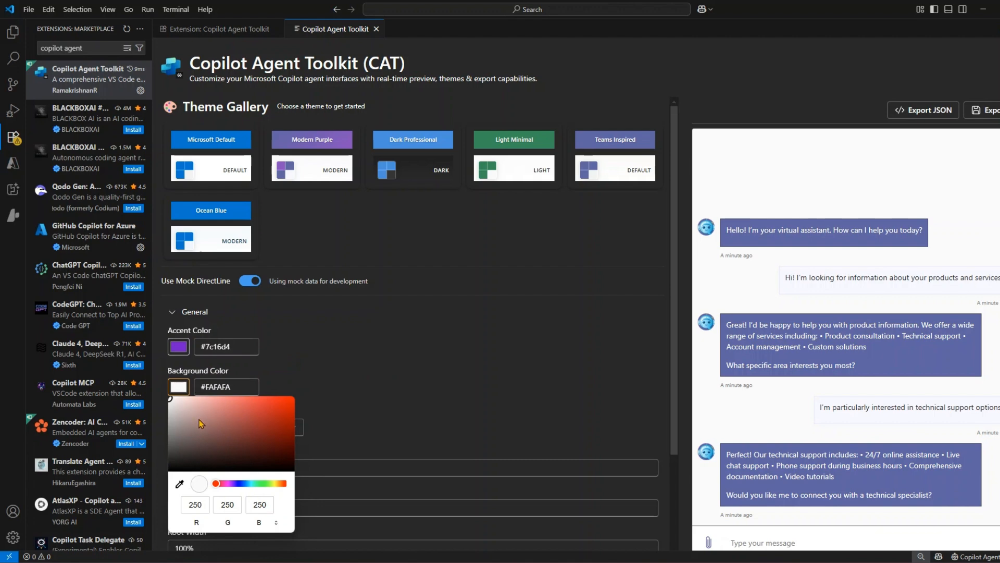
drag(177, 431, 257, 450)
drag(282, 416, 182, 417)
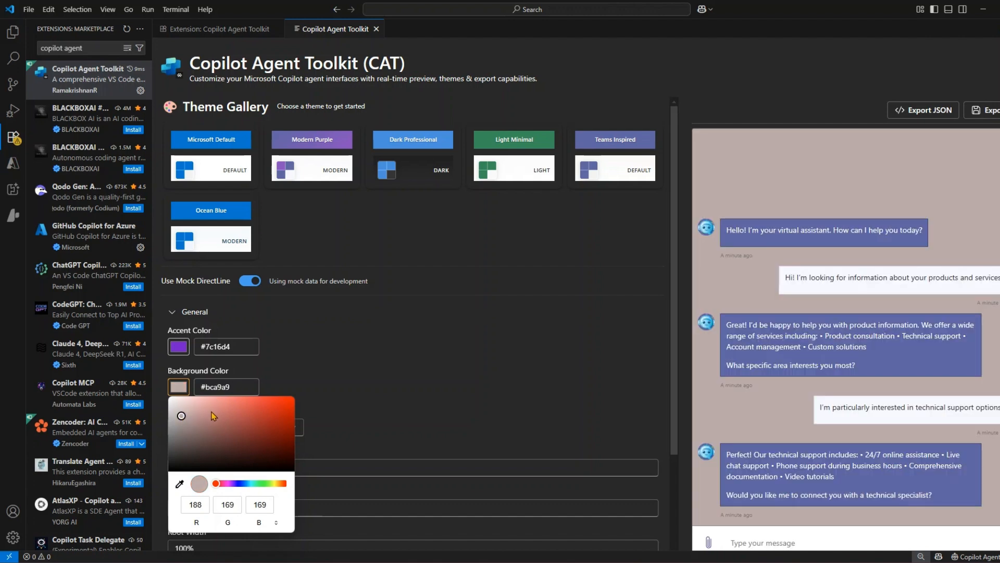
click(355, 393)
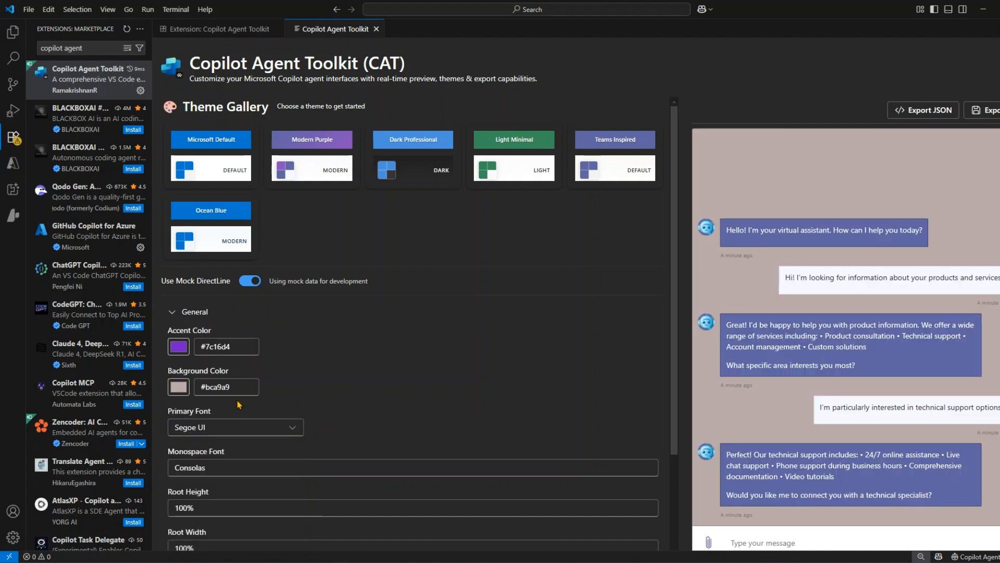
click(210, 430)
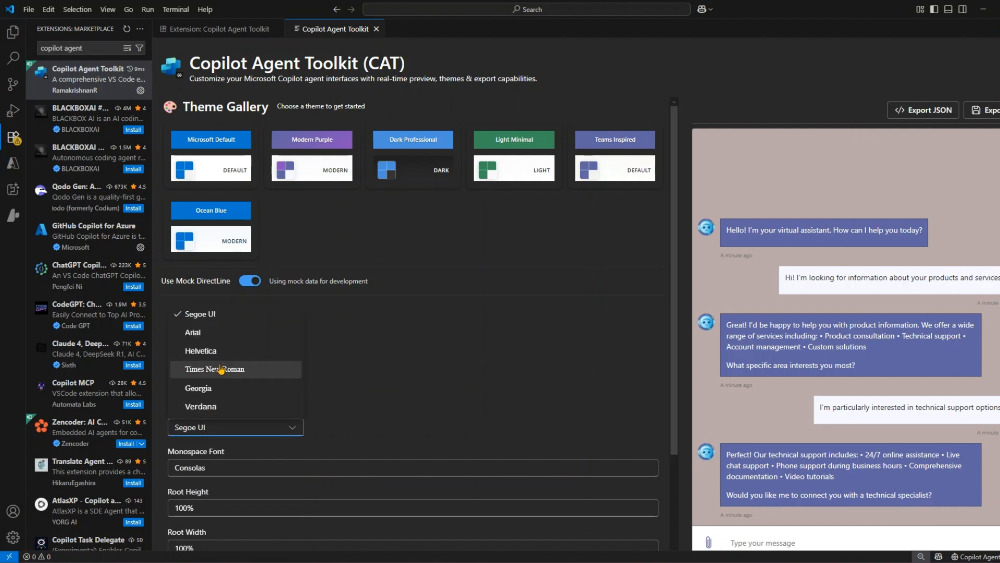
click(223, 407)
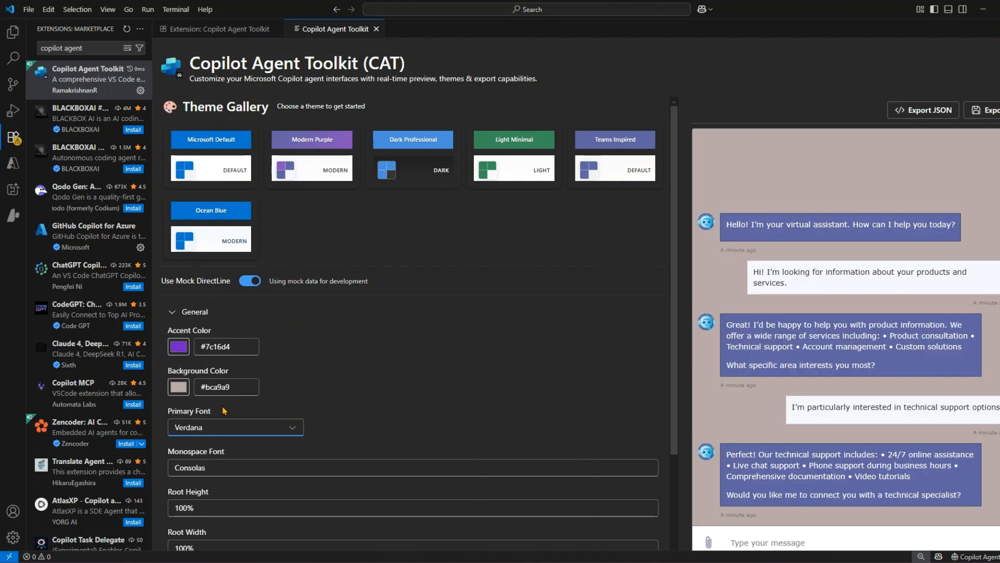
Step: Collapse the General settings and expand the Send Box settings
scroll(226, 448, down, 3)
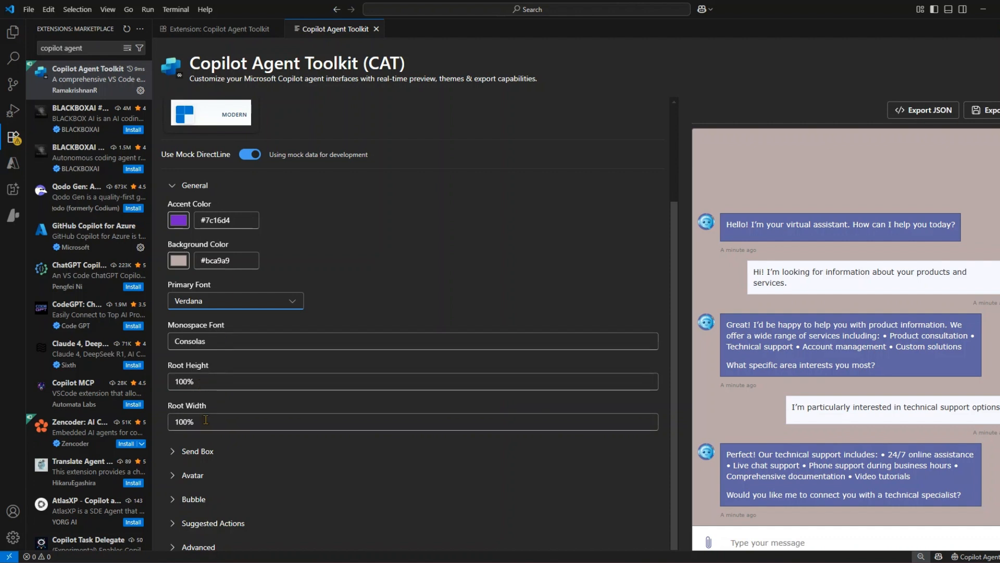
click(173, 186)
click(175, 336)
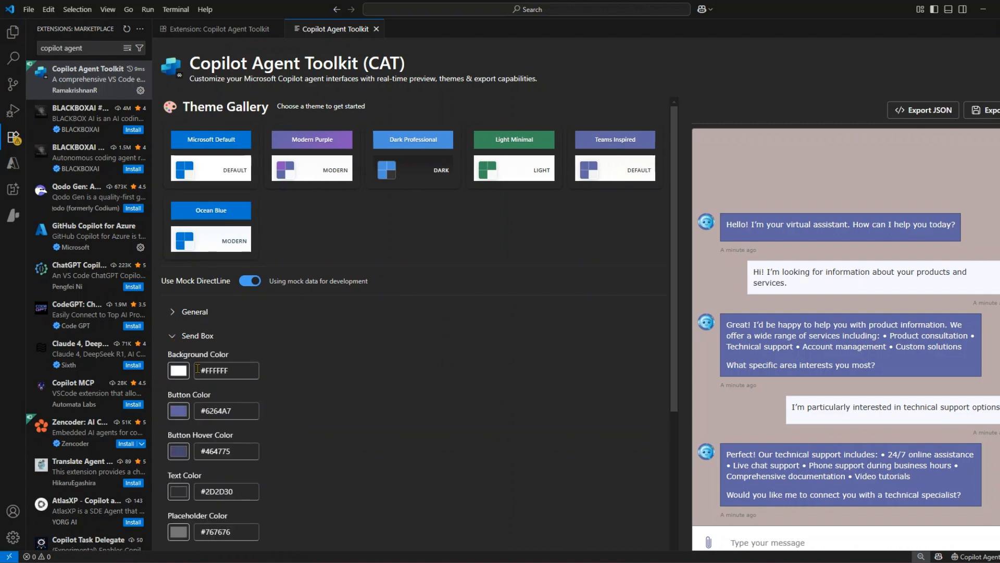
Step: Set the Send Box background color to the red #d00b0b
scroll(353, 386, down, 2)
scroll(353, 386, down, 2)
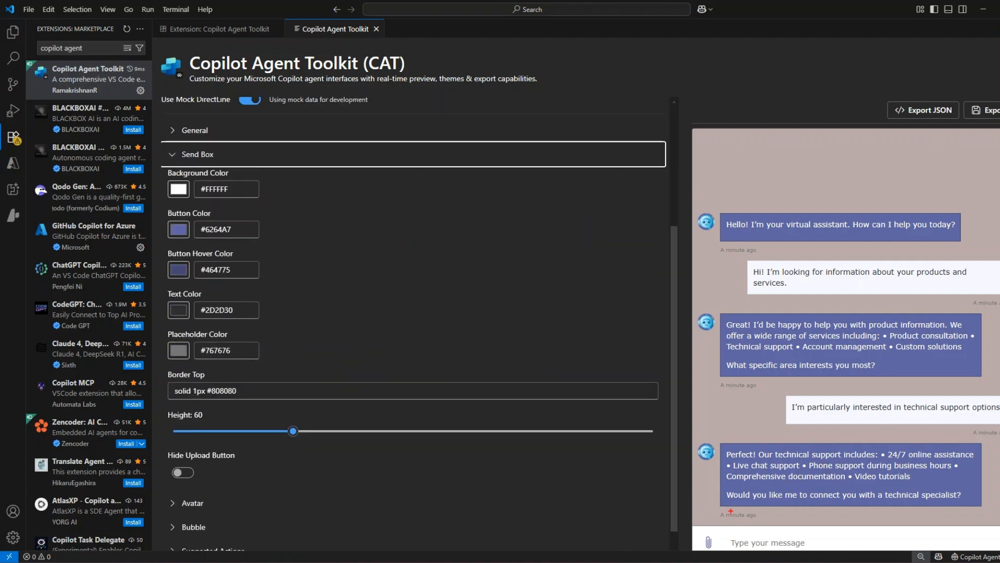
mouse_move(695, 518)
mouse_down()
mouse_move(891, 553)
mouse_move(952, 551)
mouse_up()
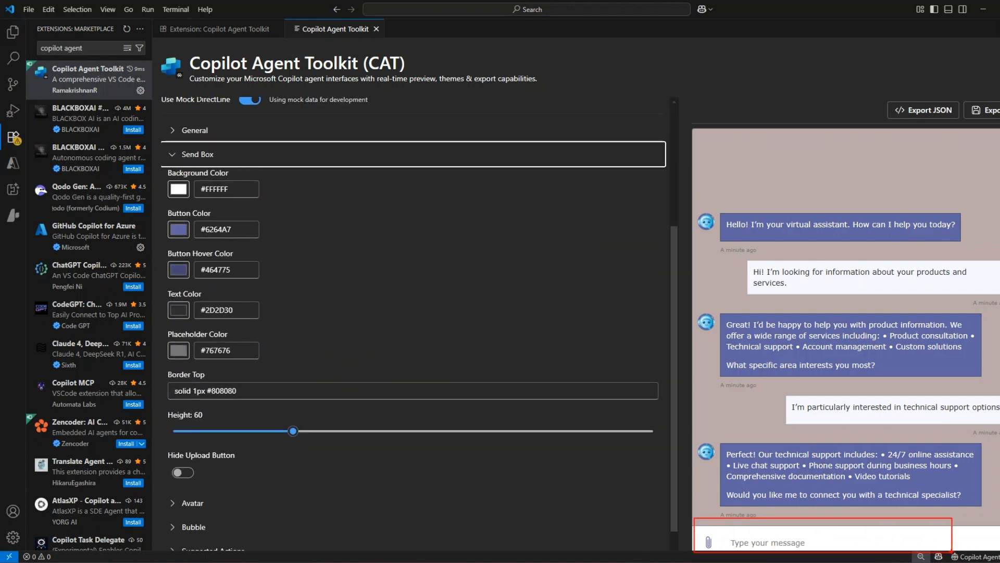
click(179, 189)
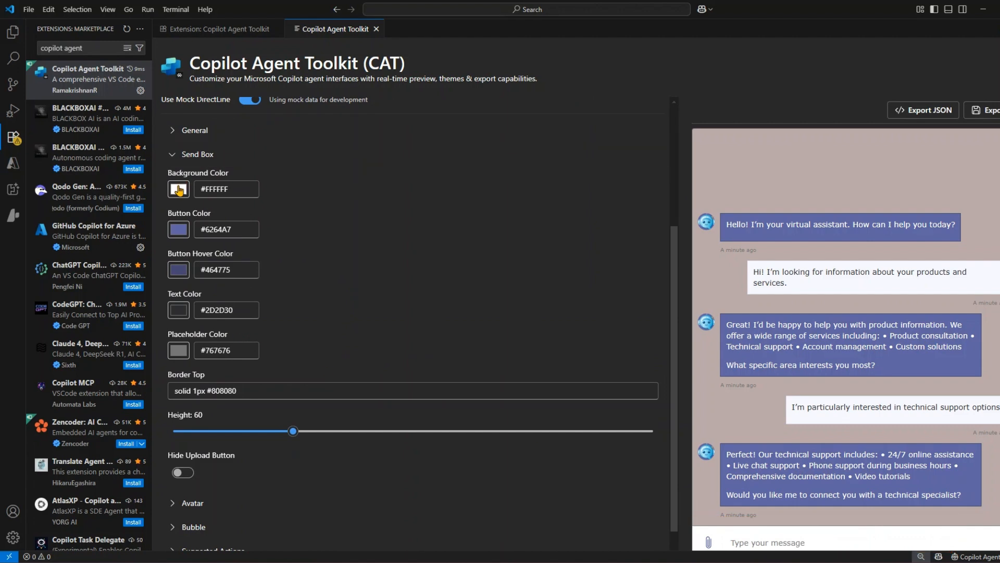
click(287, 212)
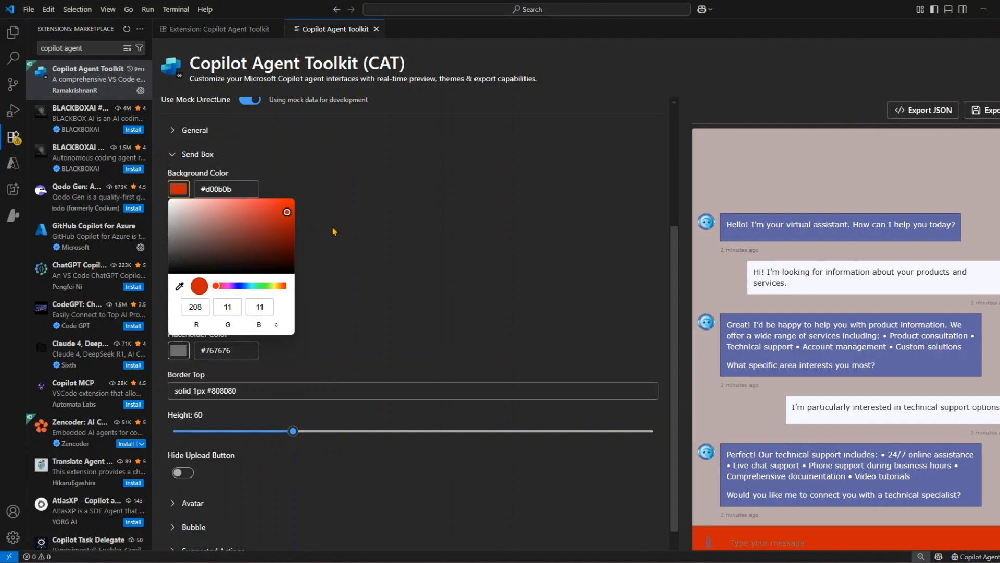
click(352, 222)
Step: Set the Send Box button color to the yellow #f0e80a
click(200, 225)
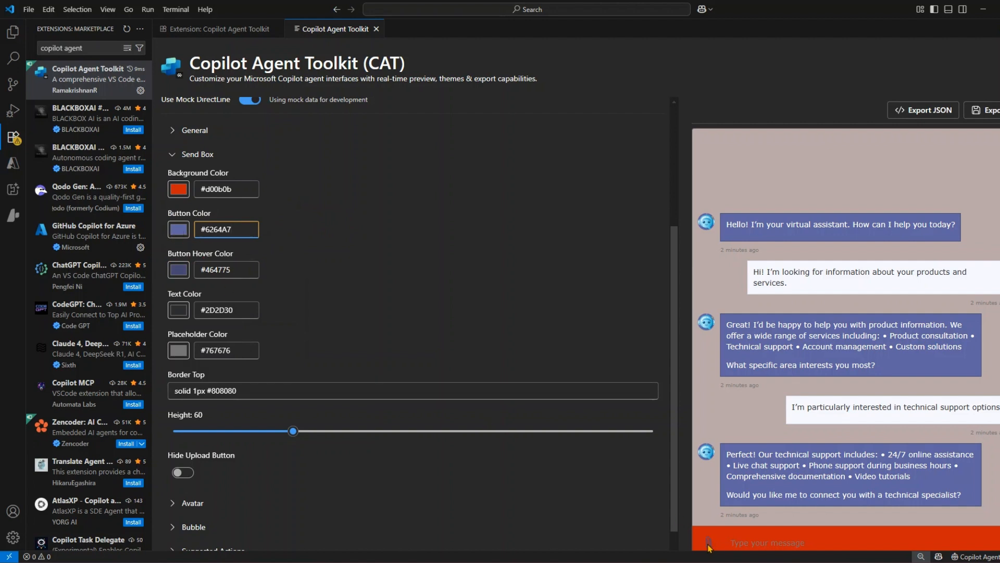
click(179, 229)
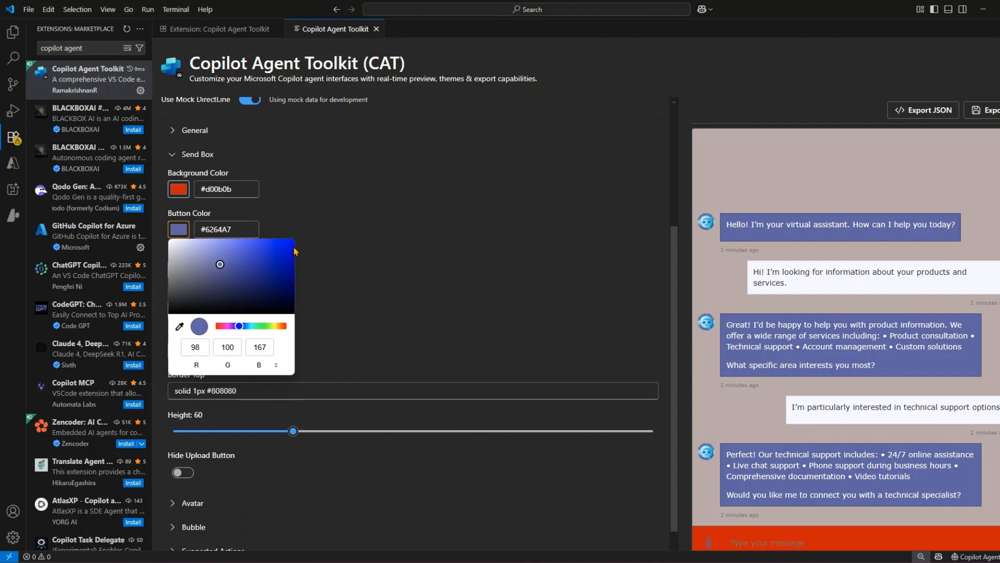
click(274, 326)
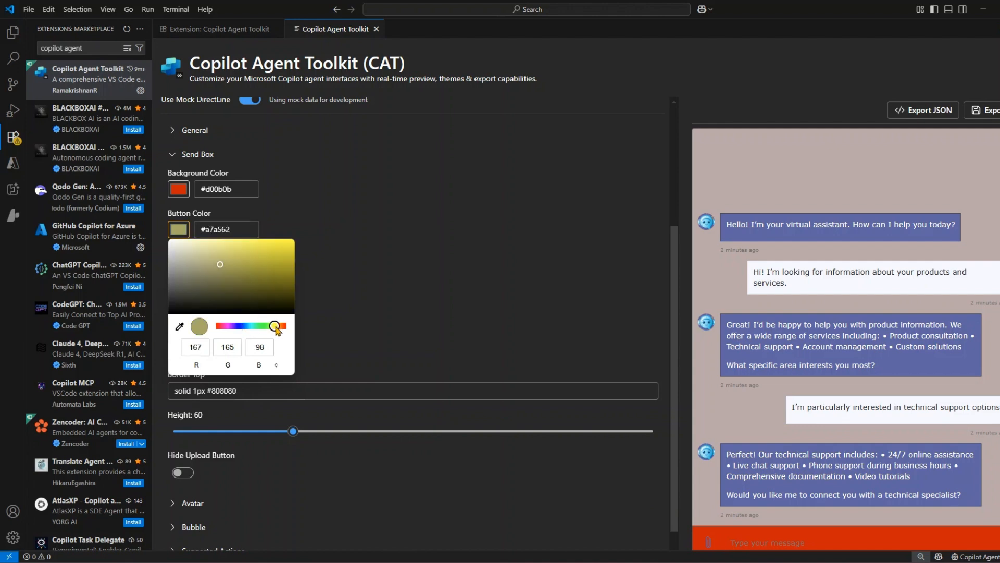
click(287, 244)
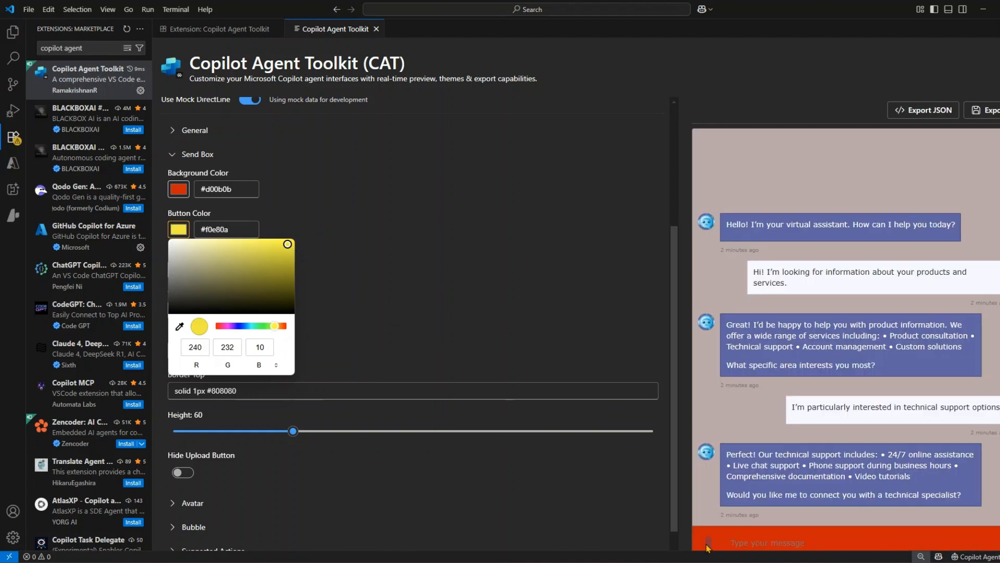
click(308, 272)
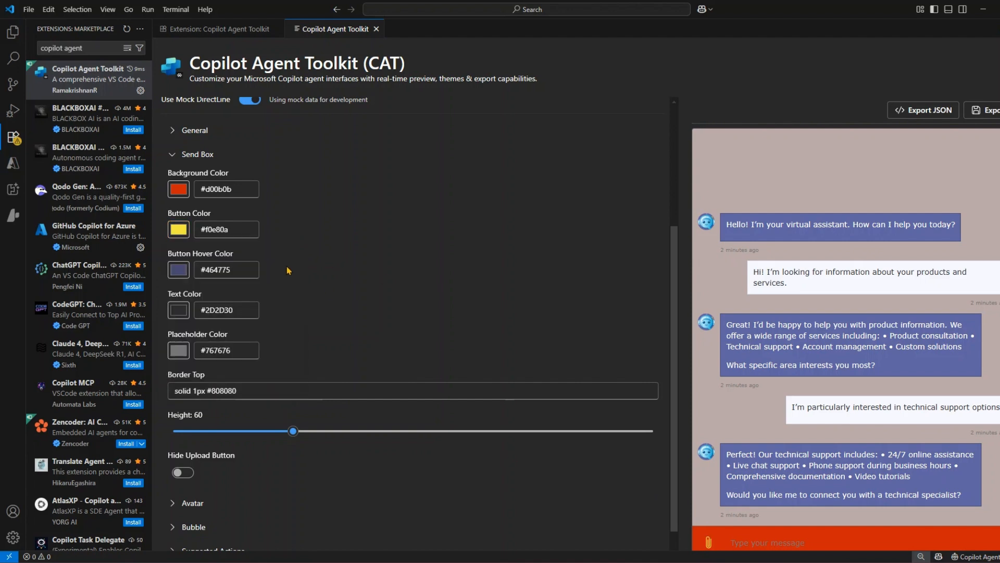
Step: Set the Send Box button hover color to the blue #0307e2
click(180, 271)
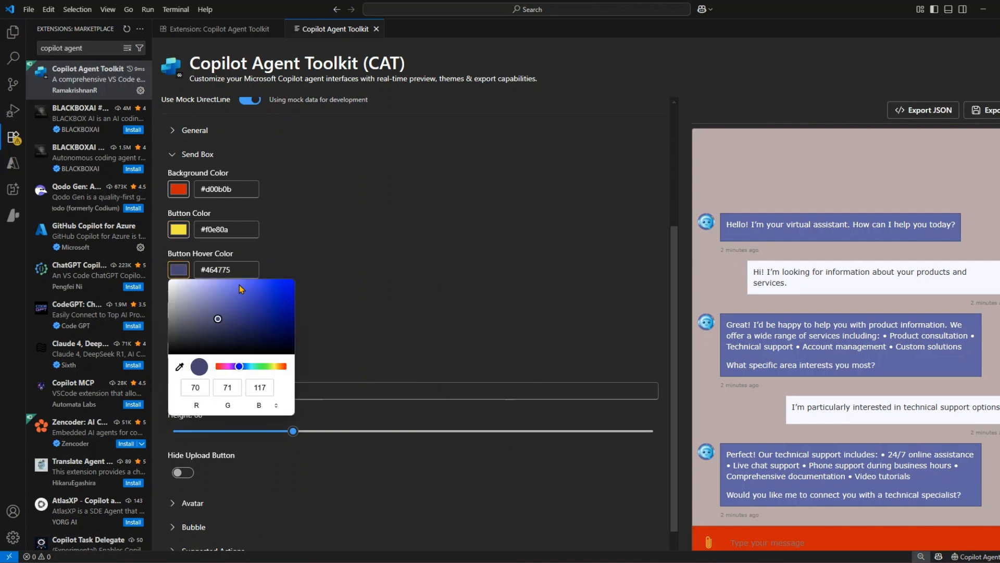
click(292, 288)
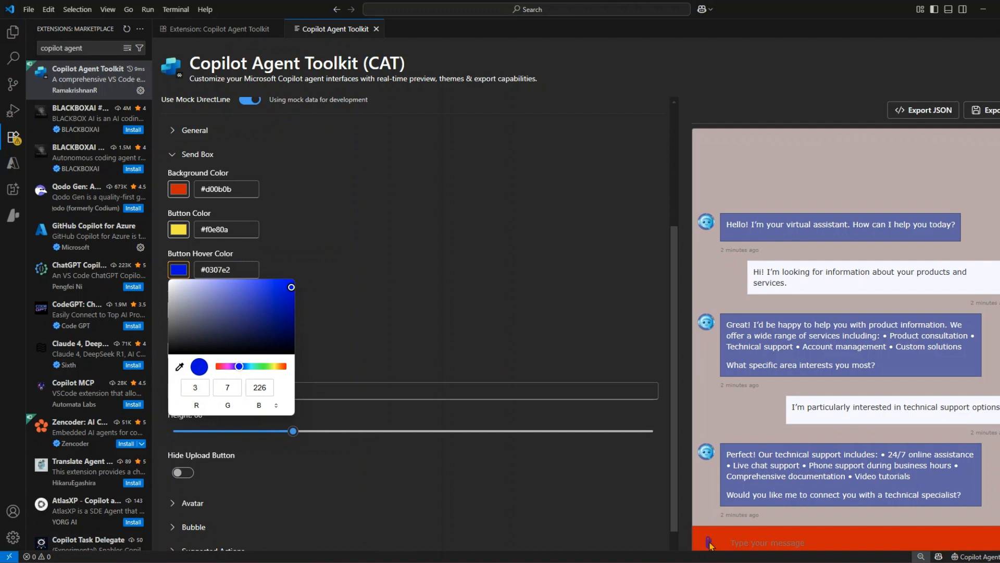
click(325, 338)
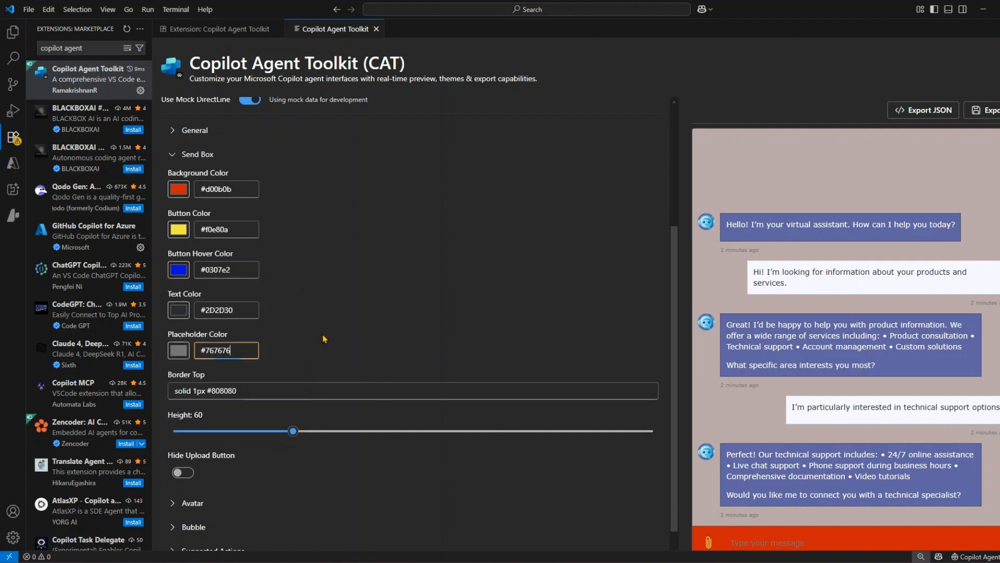
Step: Set the Send Box text color to #e5e5eb and enter the sample text "This is" in the preview's message box
click(179, 311)
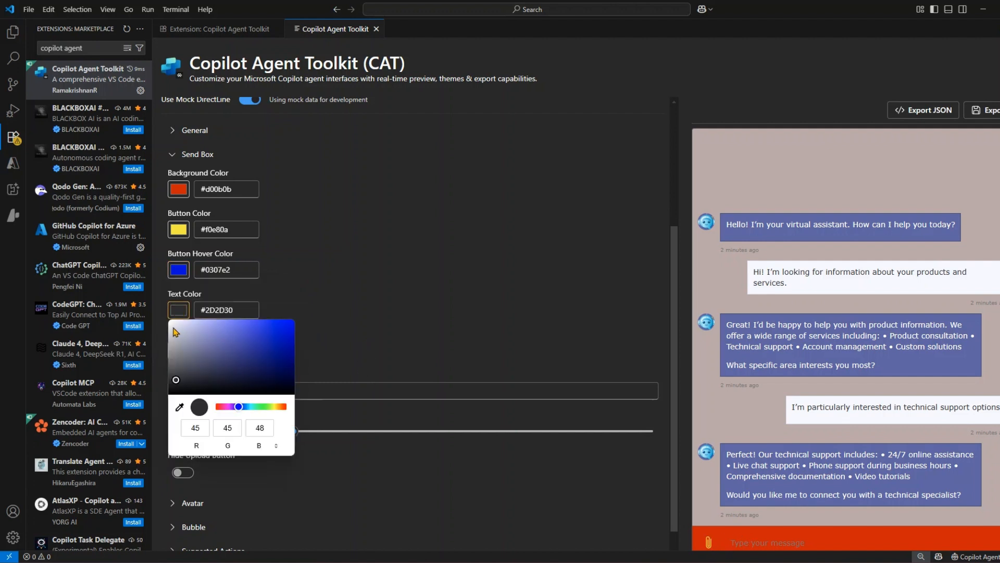
click(173, 327)
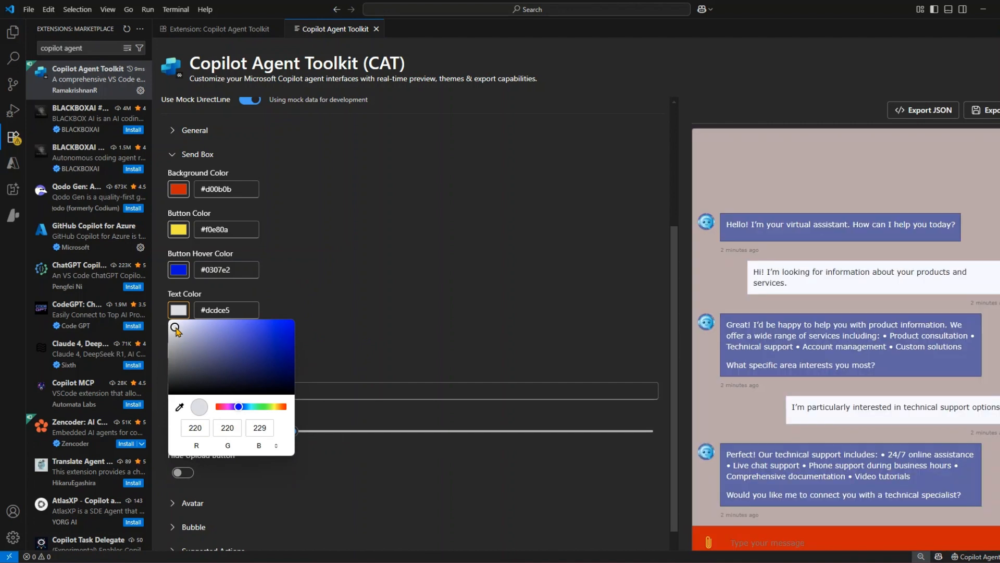
drag(173, 328, 282, 344)
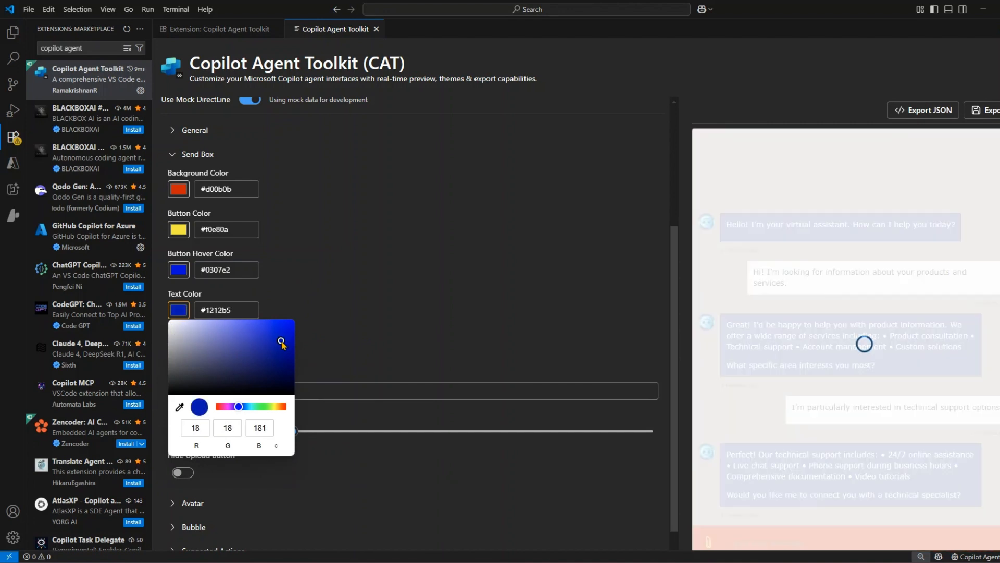
click(173, 328)
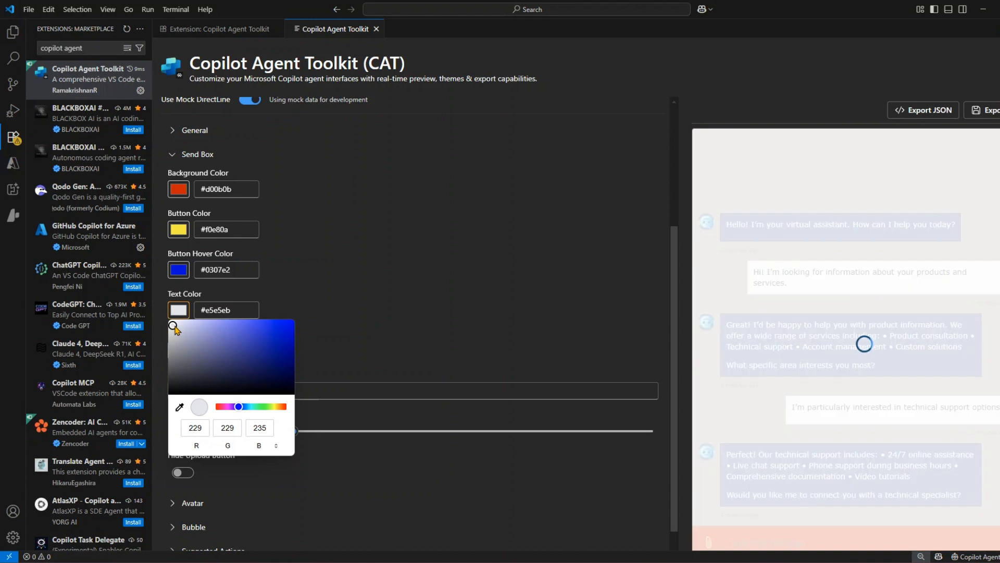
click(737, 542)
text(This is)
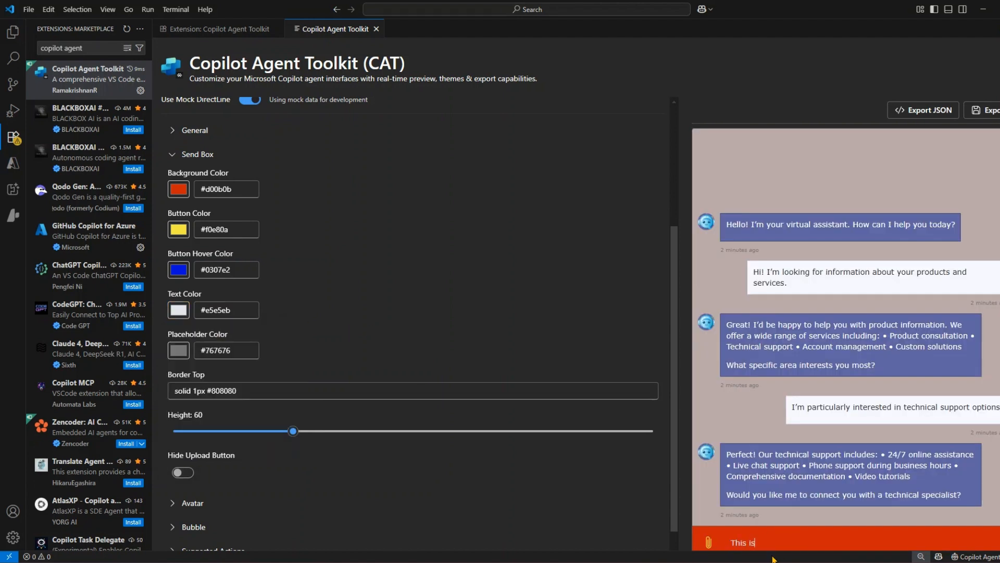
Step: Try the blue #0b0be0 as the Send Box text color, and set it to the light #ddddee instead
click(182, 310)
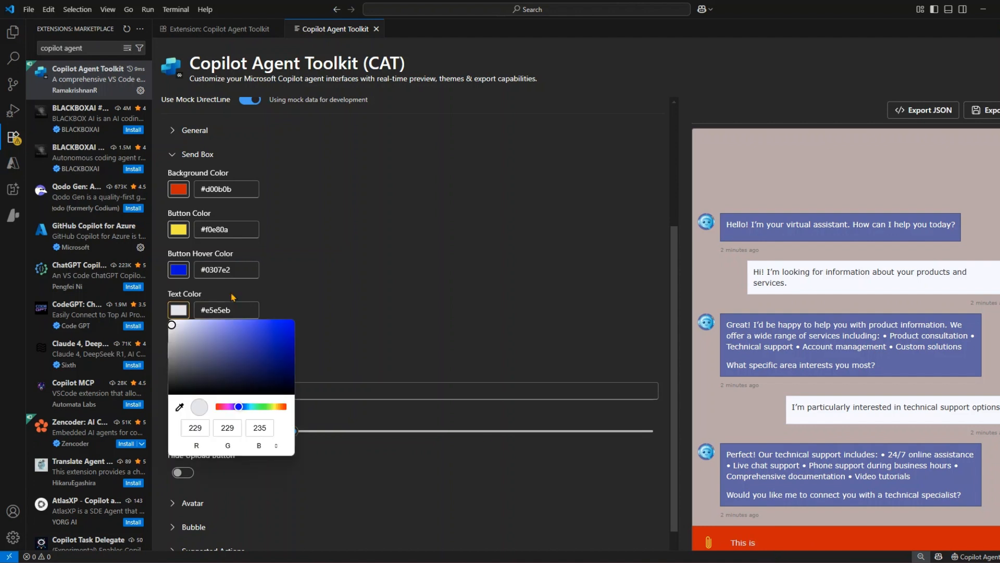
click(288, 329)
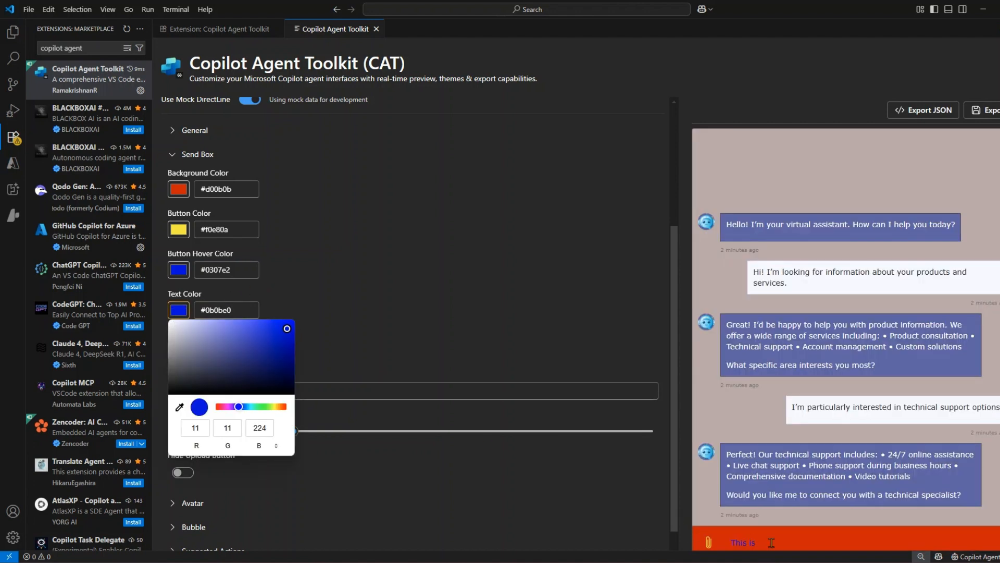
triple_click(705, 540)
click(178, 313)
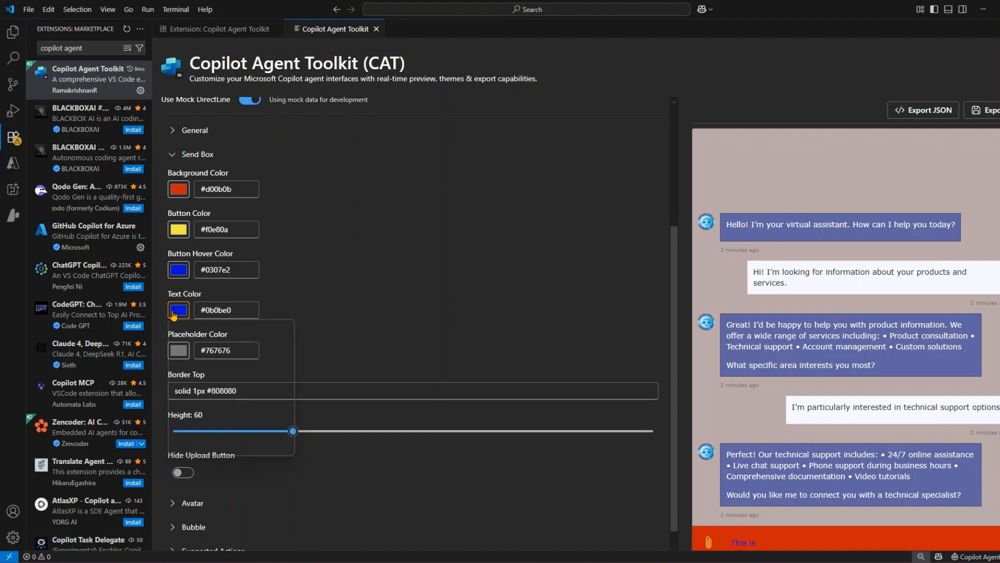
click(180, 327)
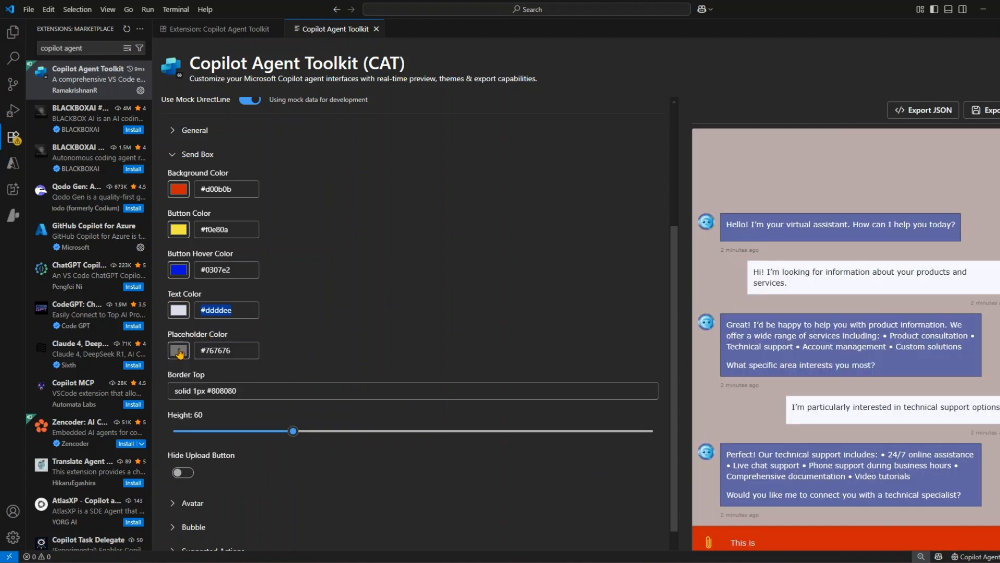
Step: Change the Send Box top border to solid 5px #808080
click(196, 390)
key(BackSpace)
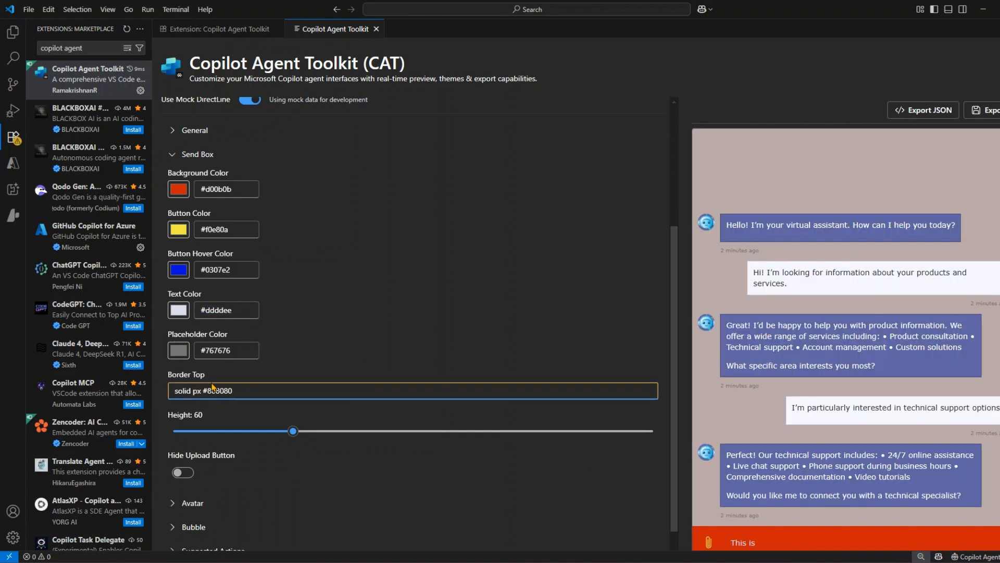
text(5)
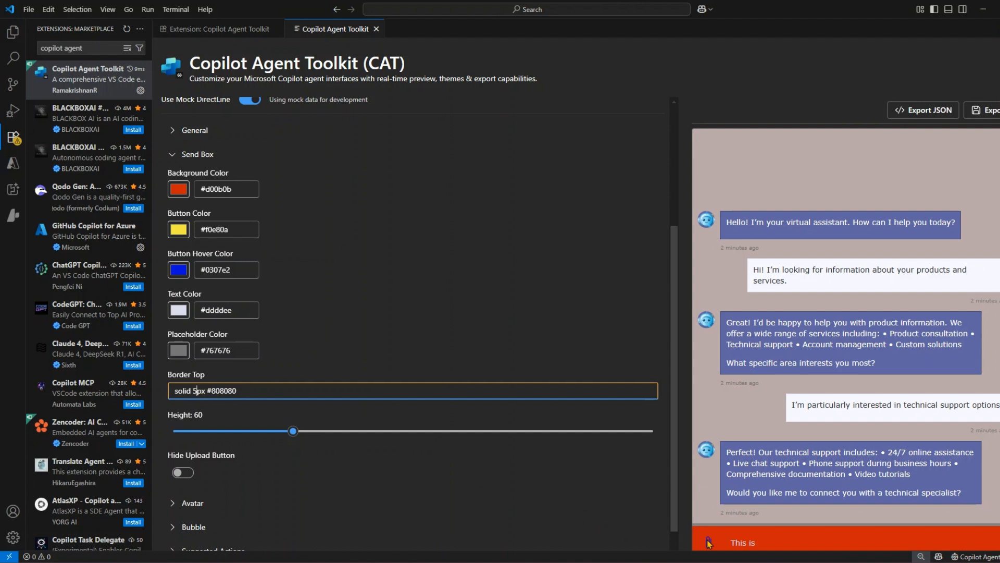
mouse_move(694, 517)
mouse_down()
mouse_move(858, 535)
mouse_move(931, 531)
mouse_up()
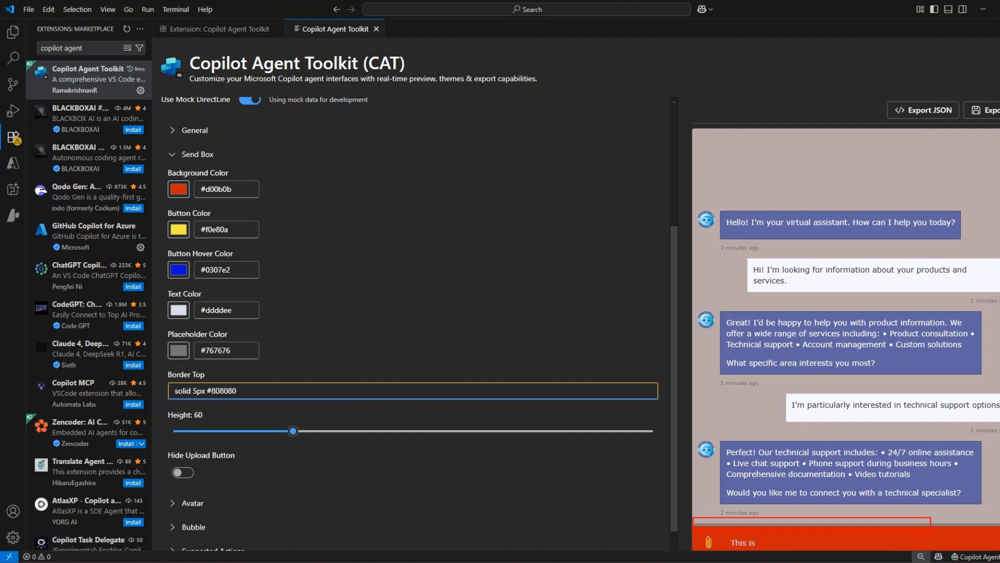
key(Escape)
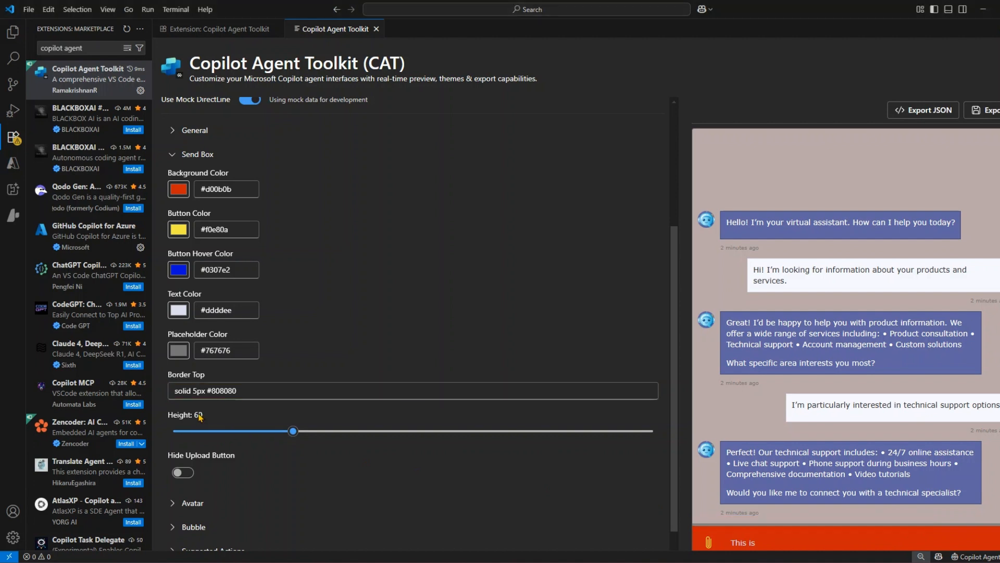
Step: Set the Send Box placeholder color to the pink #ce09aa
click(179, 350)
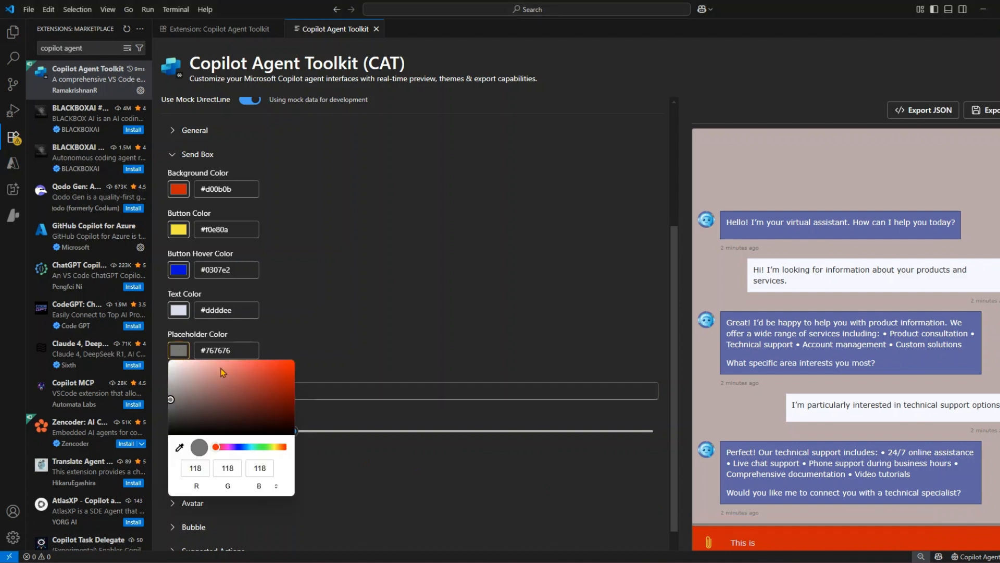
click(234, 446)
click(280, 367)
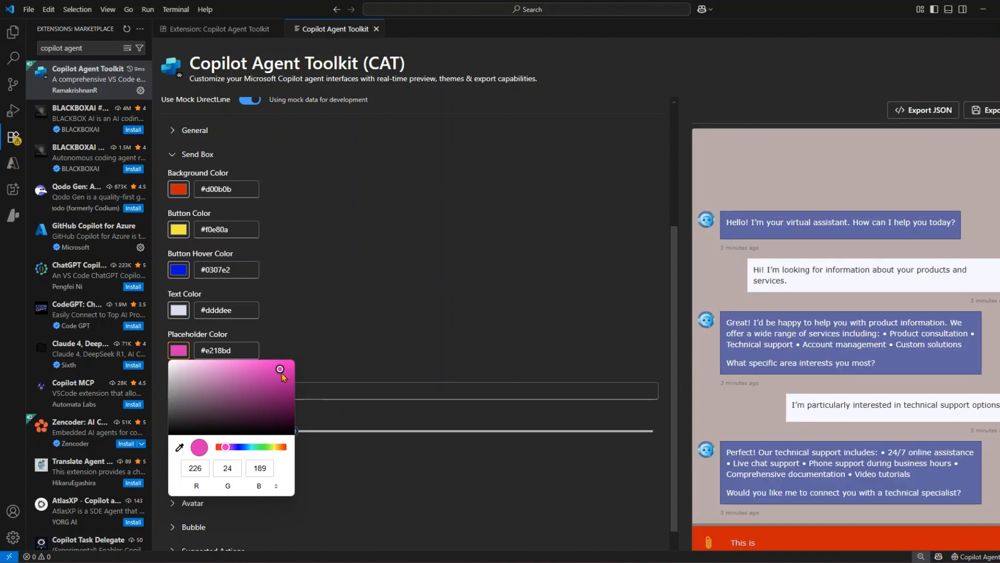
click(286, 375)
click(348, 353)
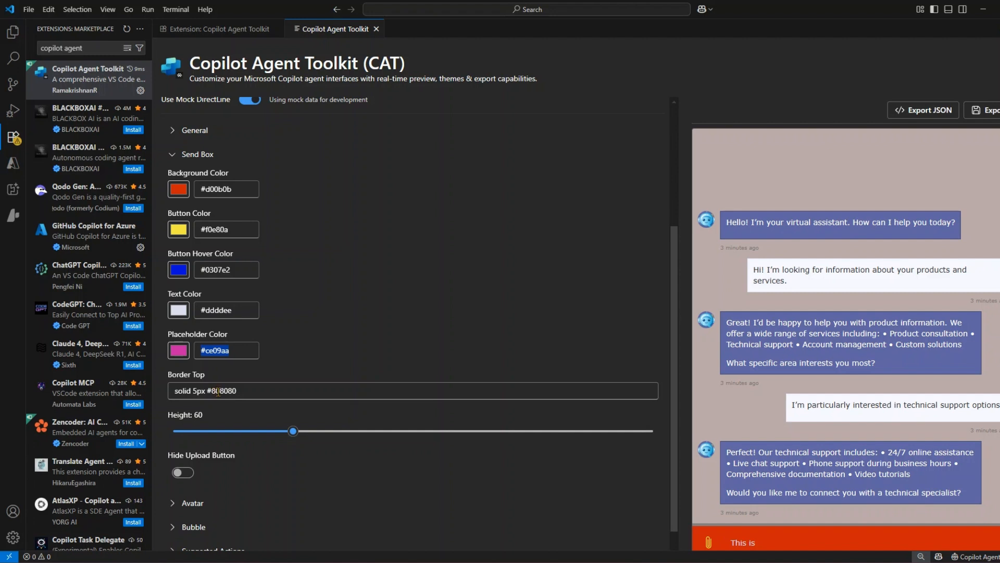
Step: Reuse the placeholder color in the Send Box top border so it reads solid 5px #ce09aa
drag(211, 391, 237, 391)
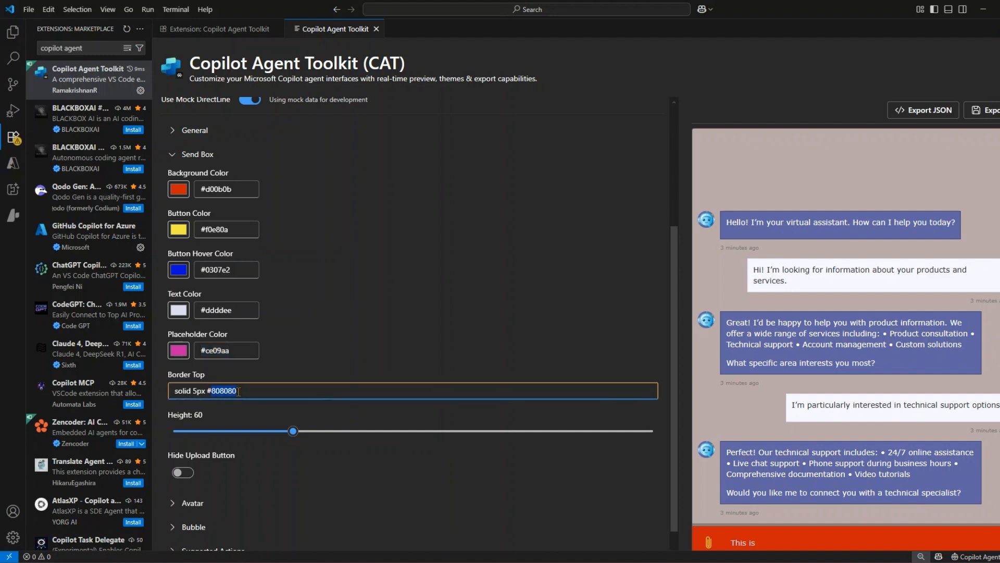
double_click(213, 353)
key(ctrl+c)
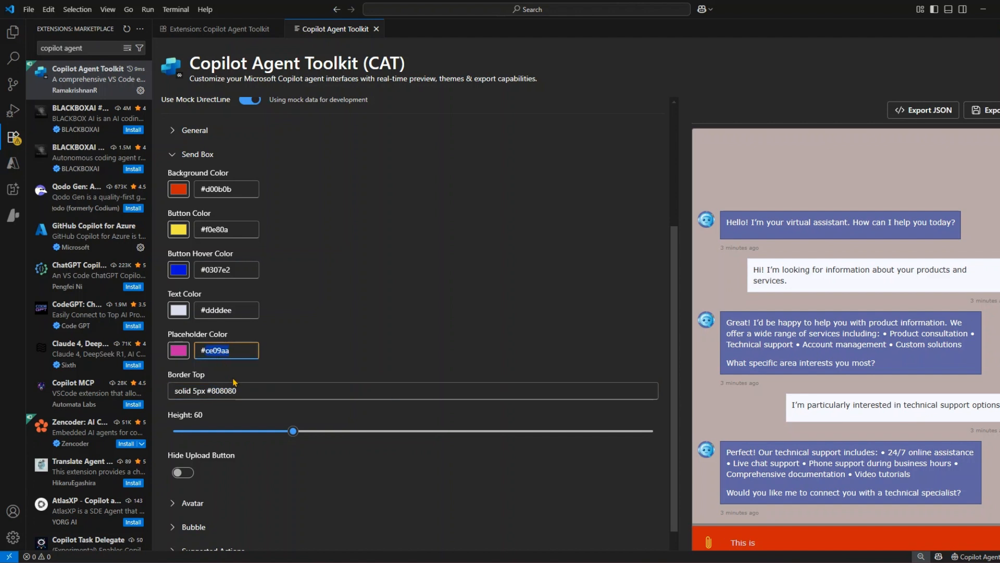
drag(238, 391, 216, 390)
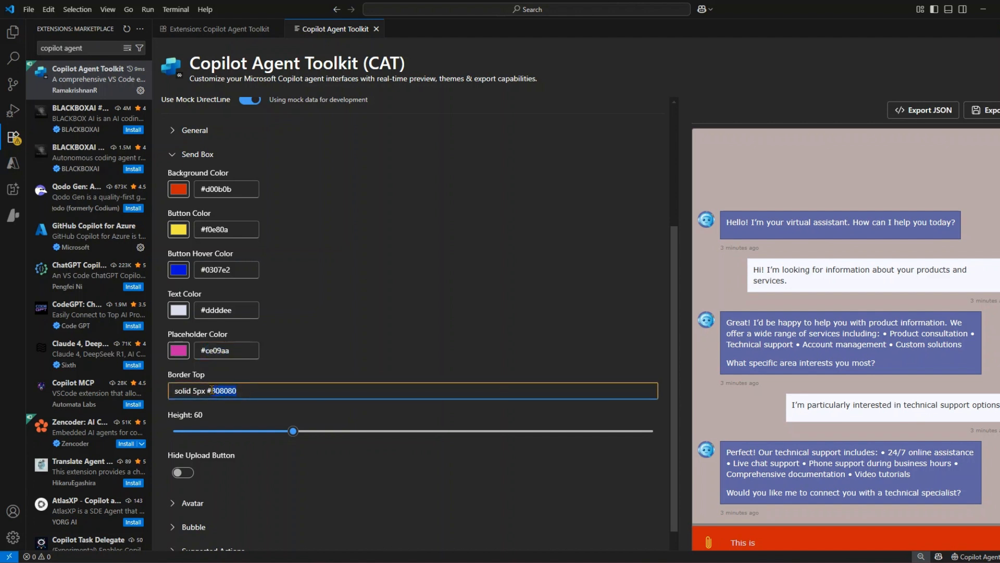
key(ctrl+v)
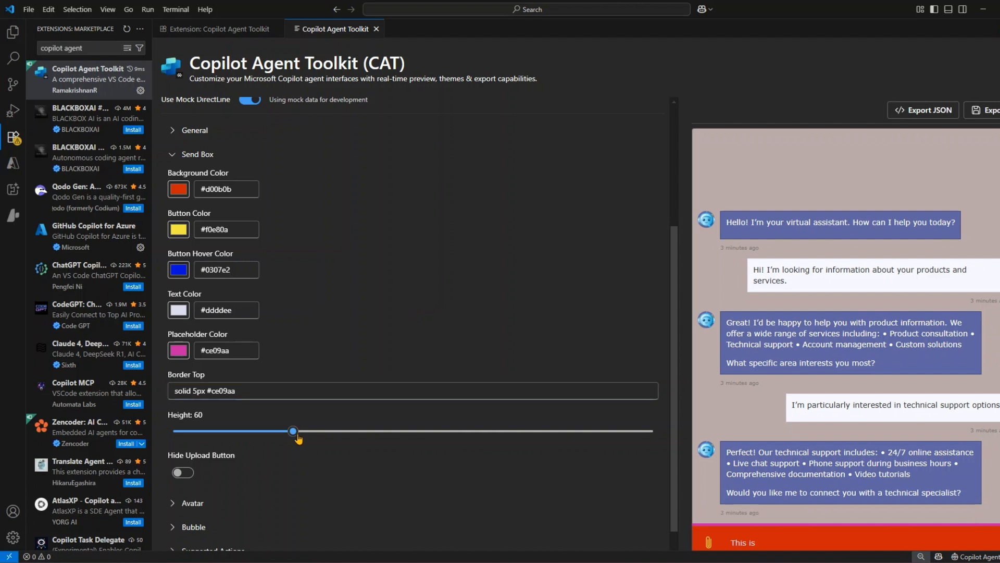
Step: Increase the Send Box height to 114 and turn on hiding the upload button
drag(295, 436, 619, 433)
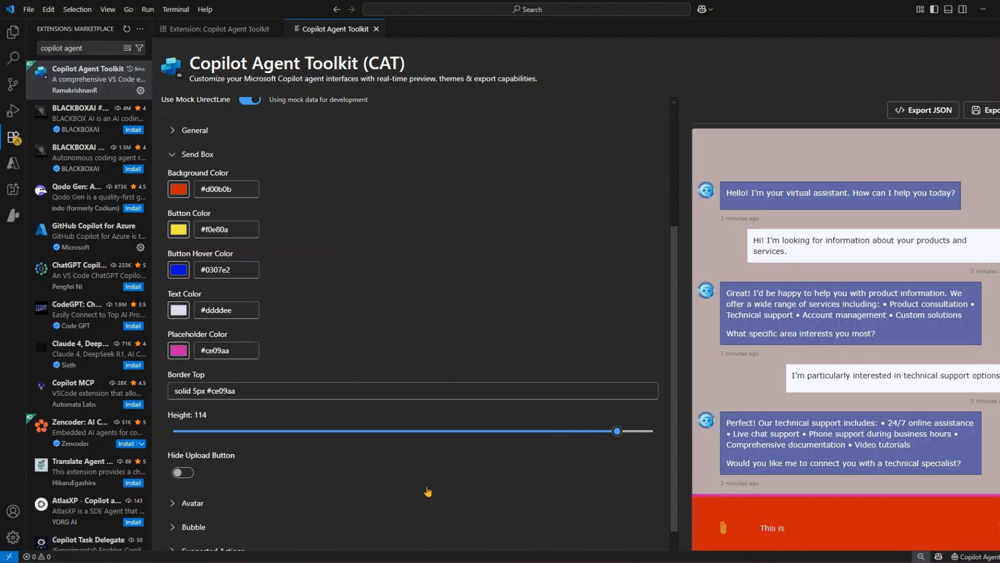
click(191, 473)
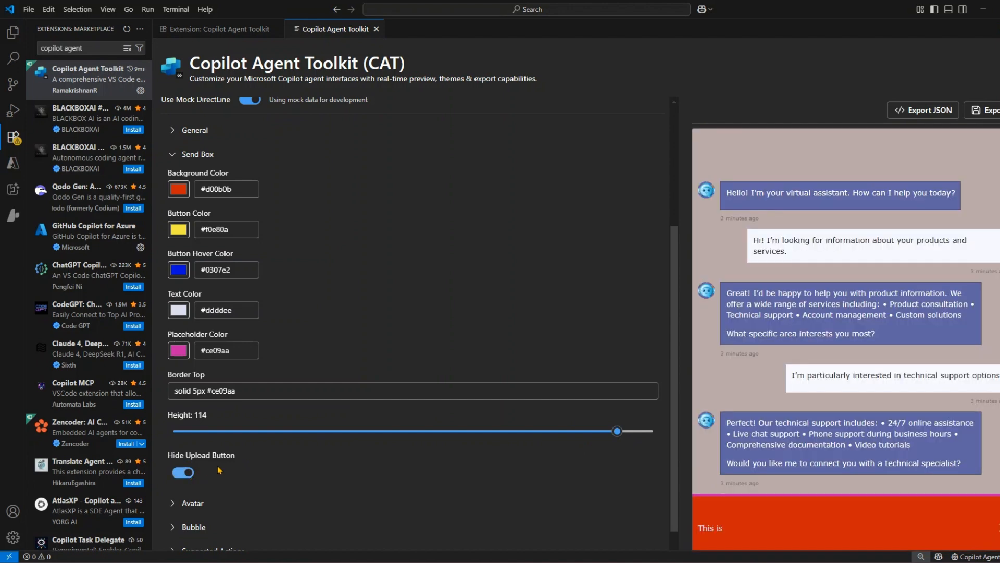
click(185, 473)
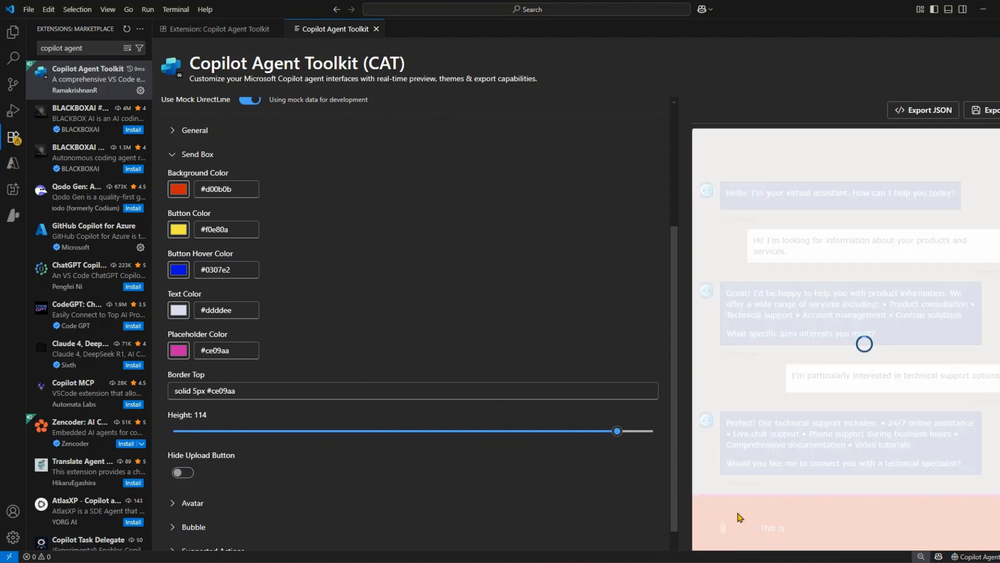
click(183, 473)
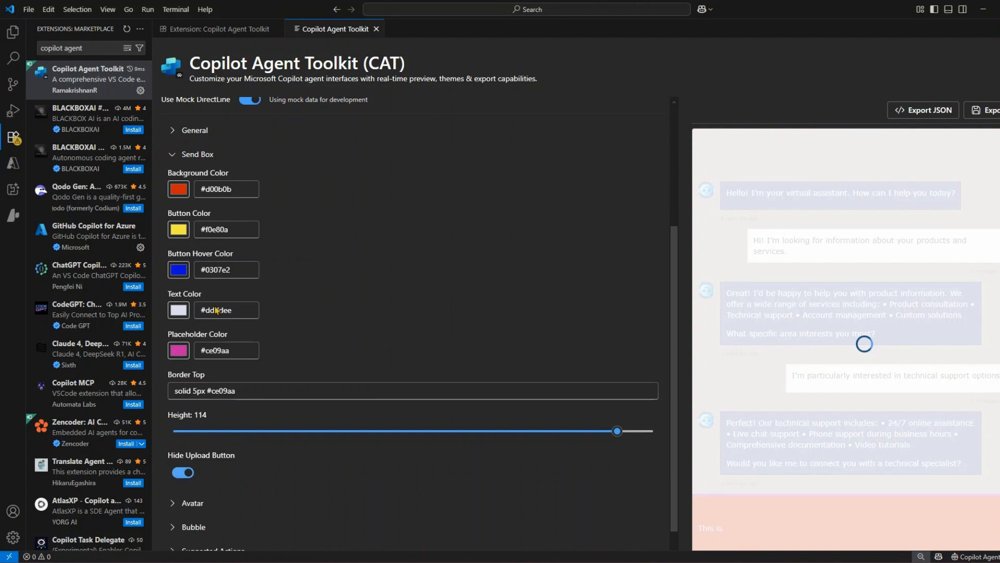
Step: Collapse the Send Box settings and expand the Avatar settings to review the bot and user image URLs
click(175, 157)
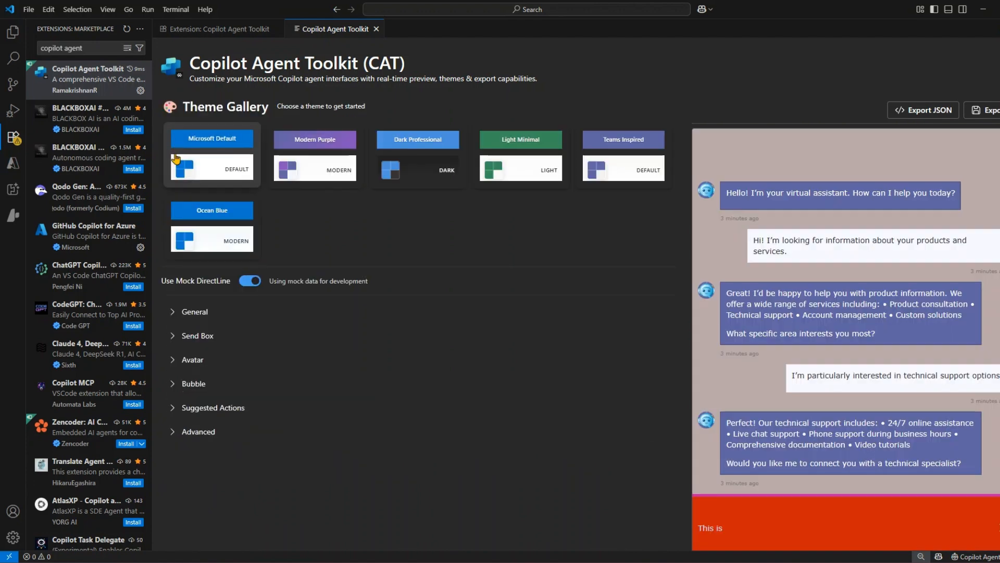
click(174, 365)
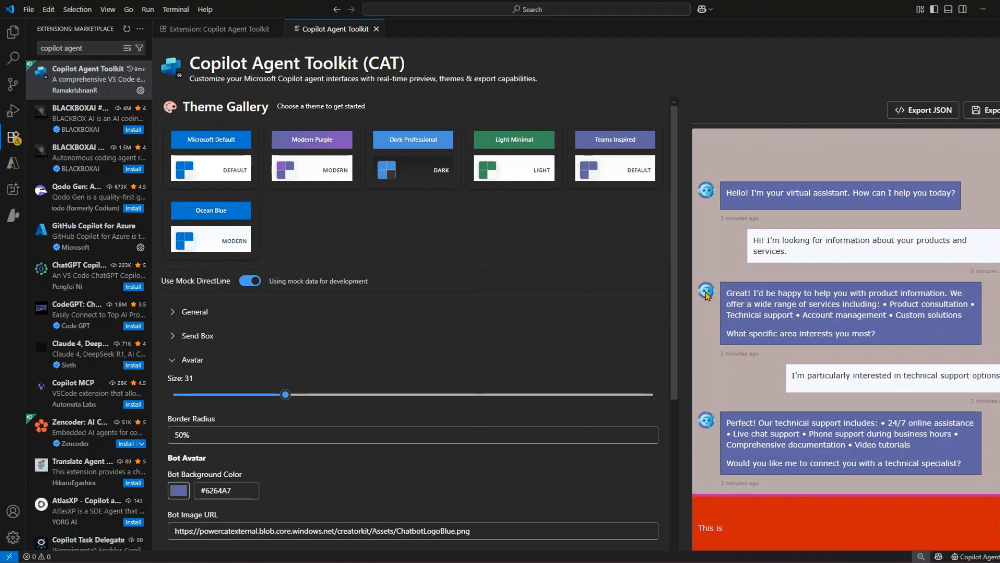
scroll(234, 396, down, 2)
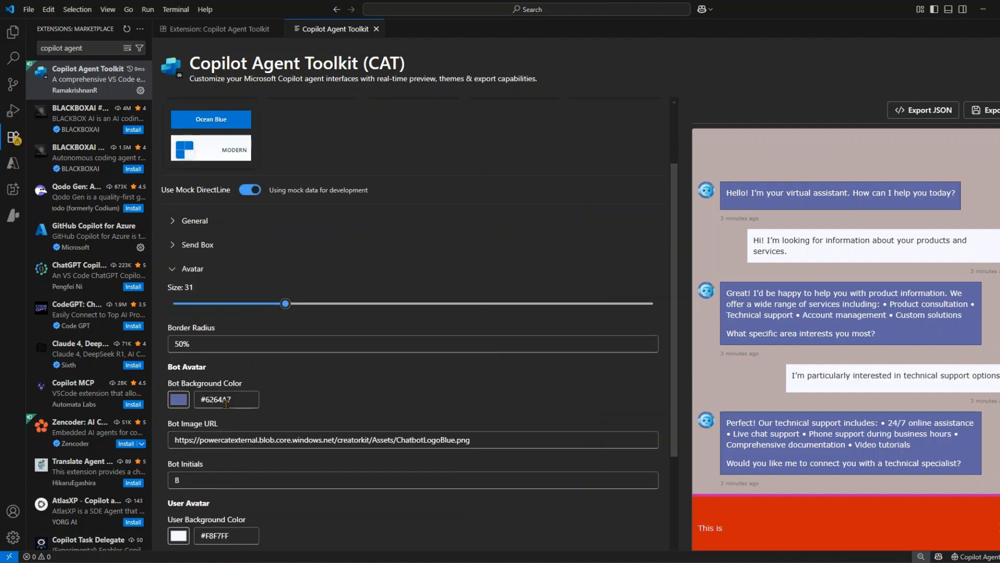
scroll(216, 401, down, 2)
drag(220, 350, 427, 354)
drag(220, 486, 347, 486)
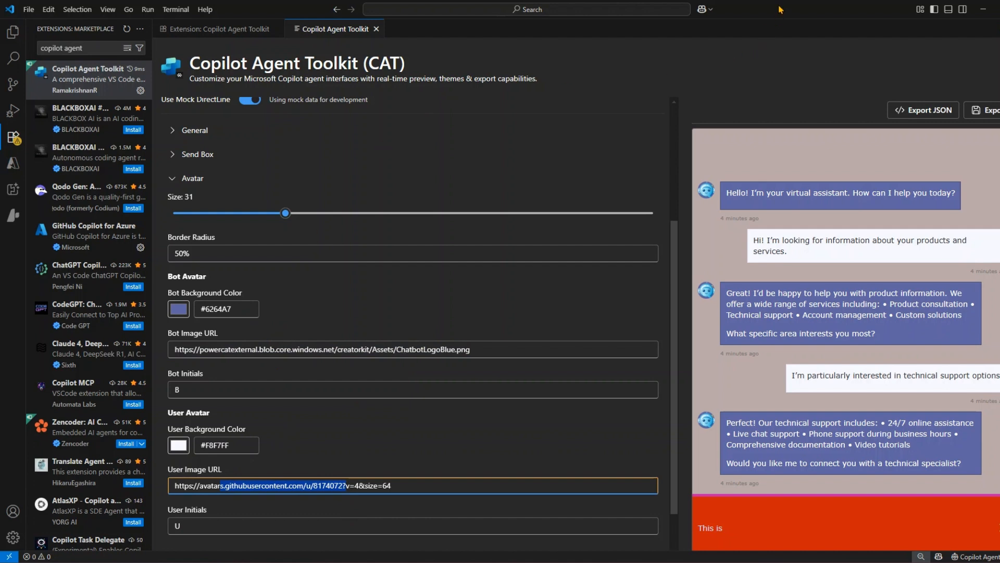
Step: Copy the address of the 64-pixel GitHub avatar image open in the browser and paste it as the User Image URL in the toolkit
mouse_move(416, 562)
click(416, 542)
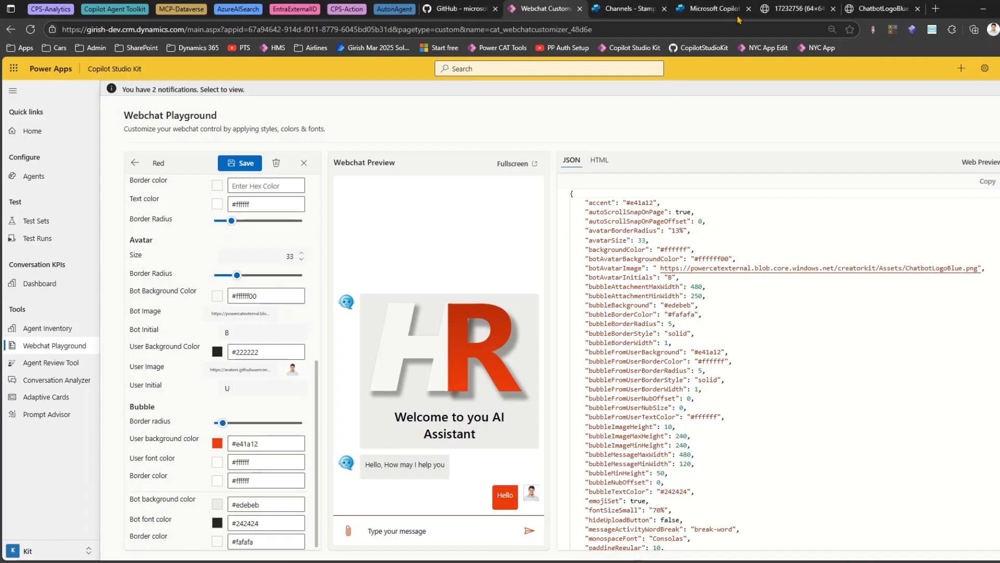
click(794, 11)
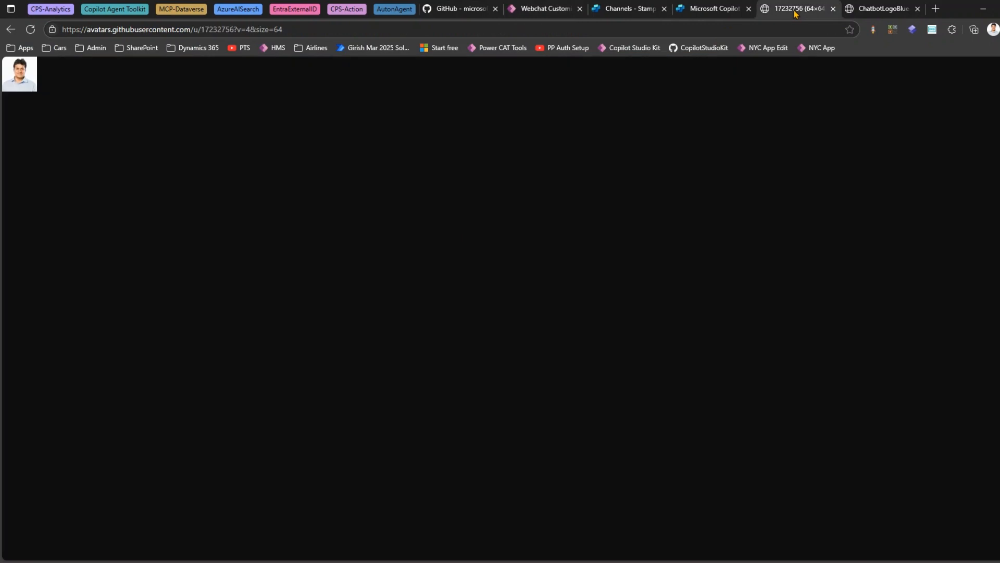
click(148, 29)
key(ctrl+c)
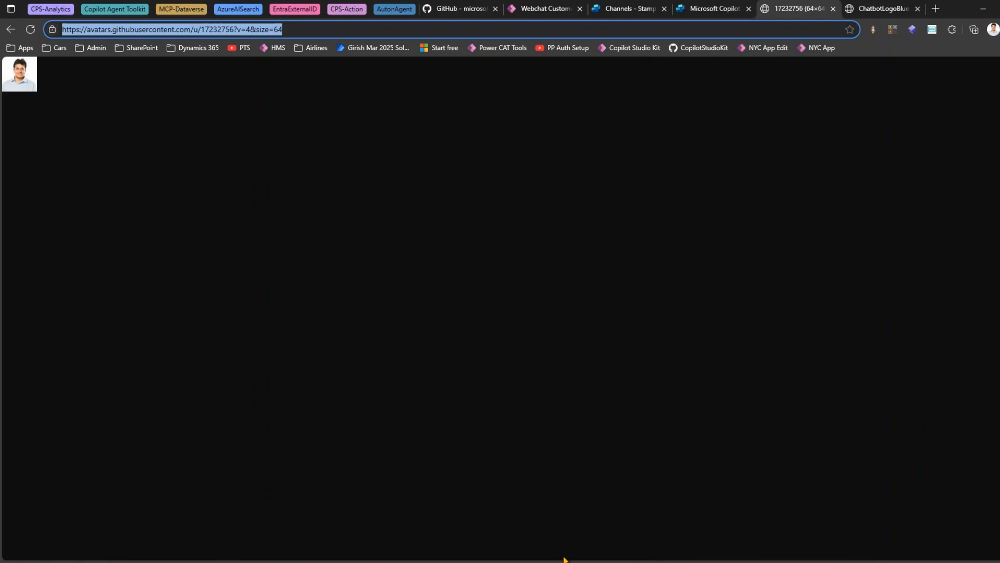
key(alt+Tab)
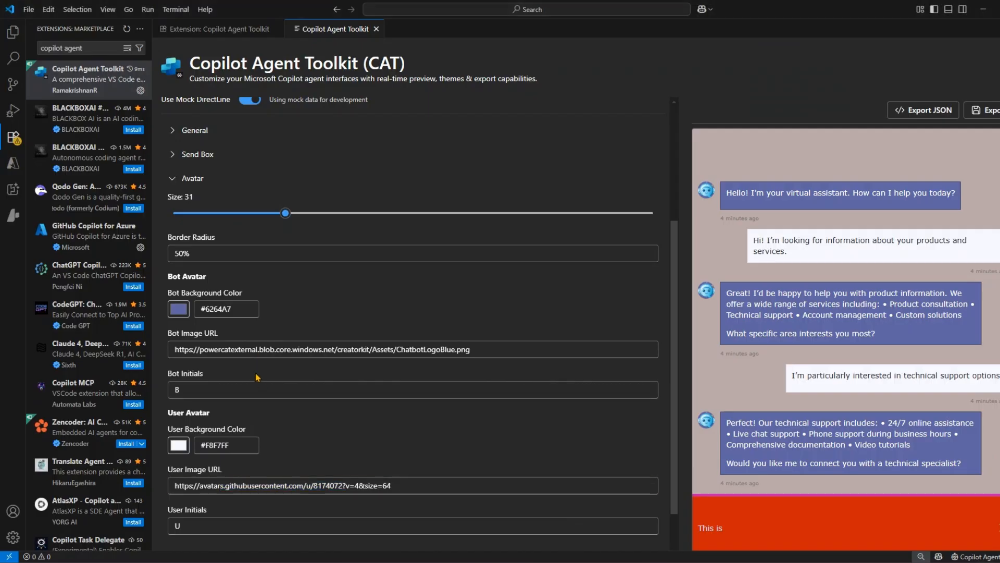
triple_click(256, 486)
key(ctrl+v)
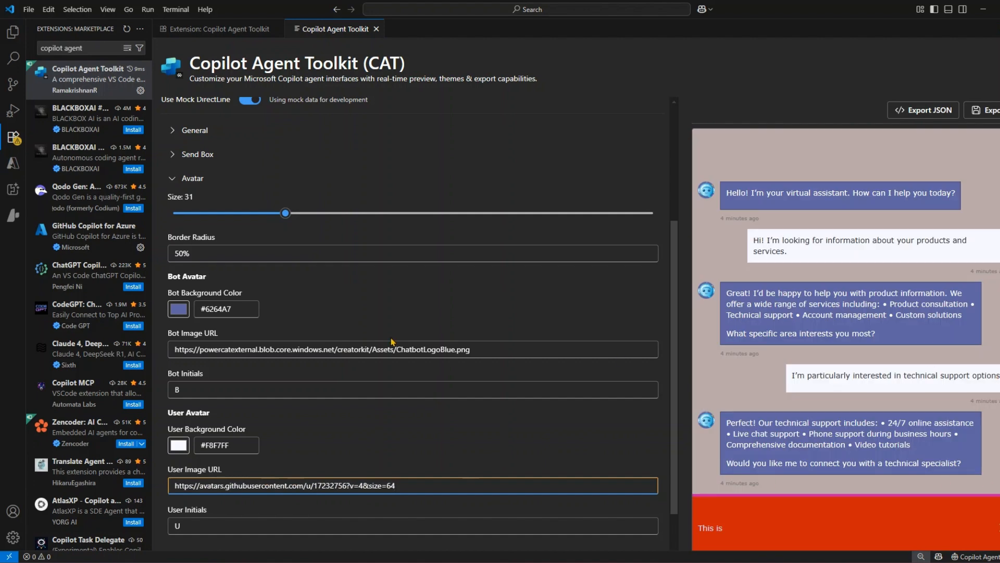
click(382, 562)
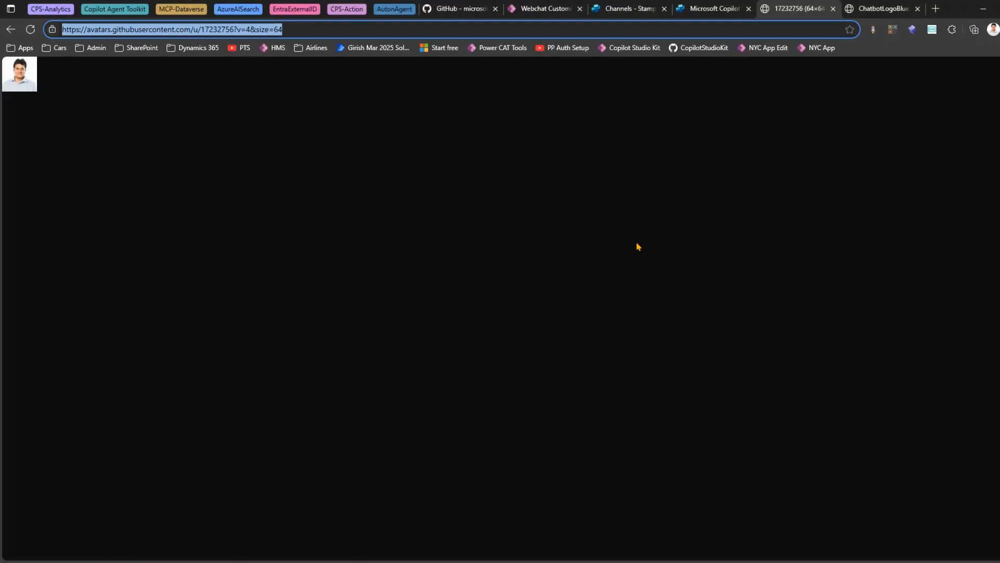
click(868, 10)
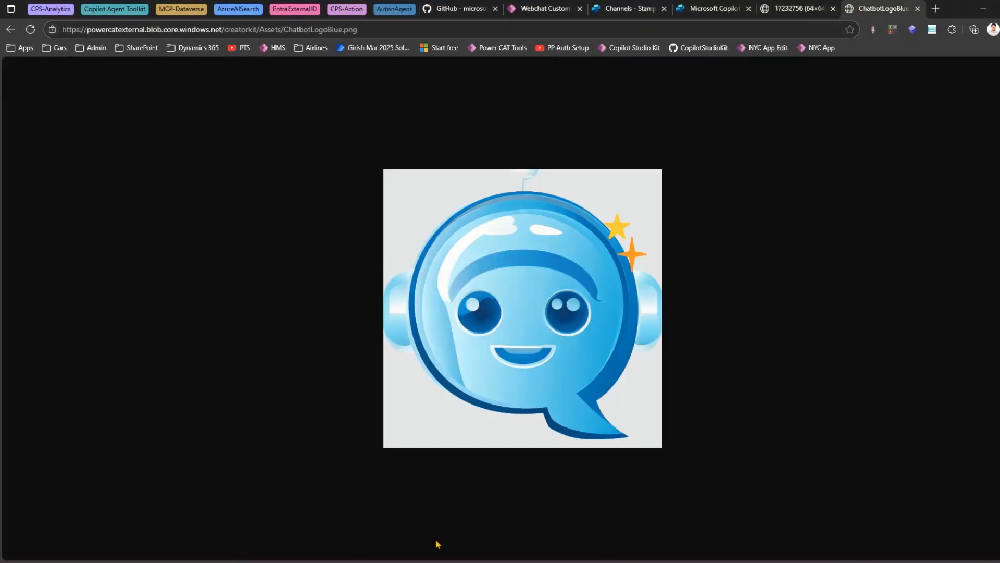
click(583, 562)
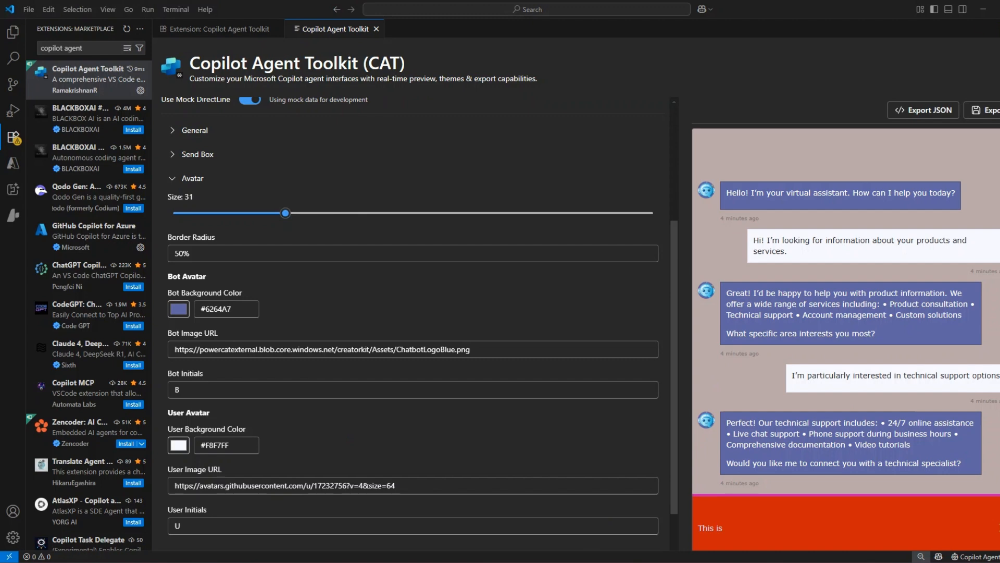
key(alt+Tab)
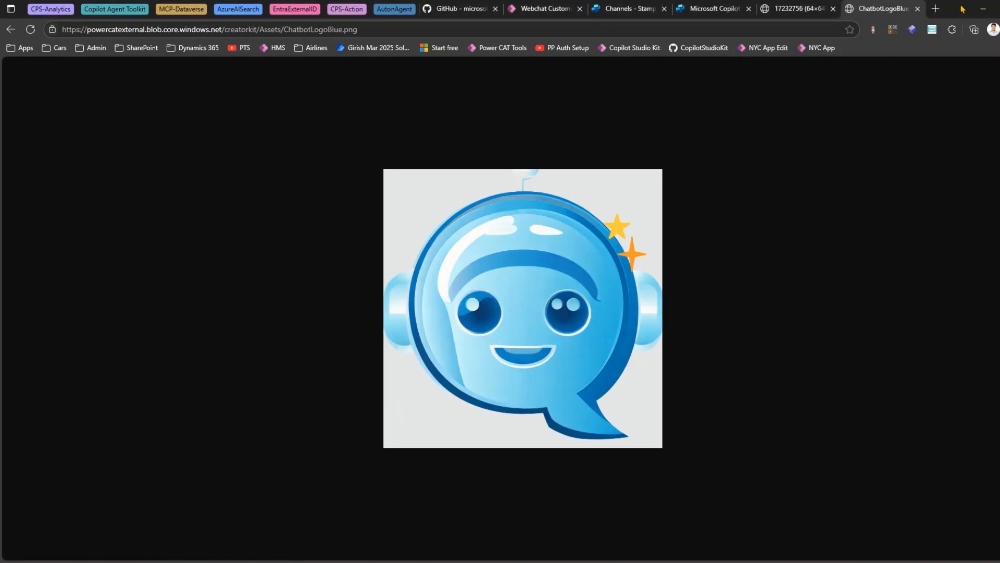
click(936, 9)
text(https://powercatexternal.blob.core.windows.net/creatorkit/ChatbotLogo2.png)
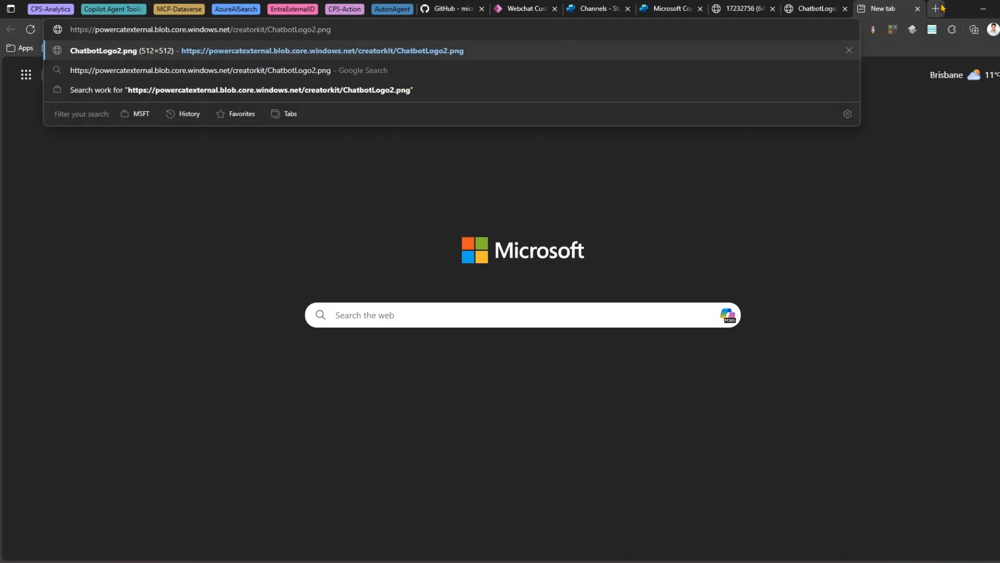
key(Return)
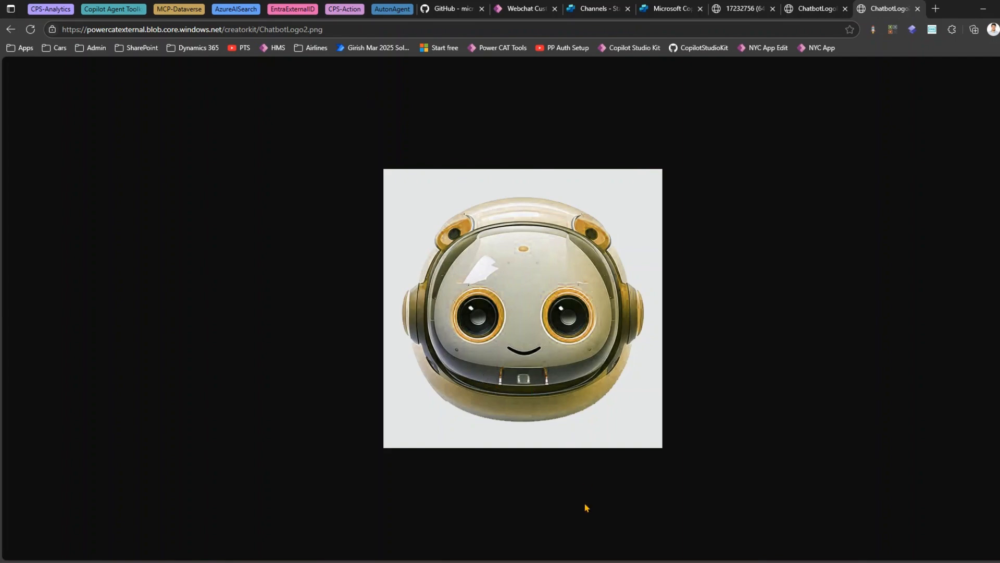
click(407, 561)
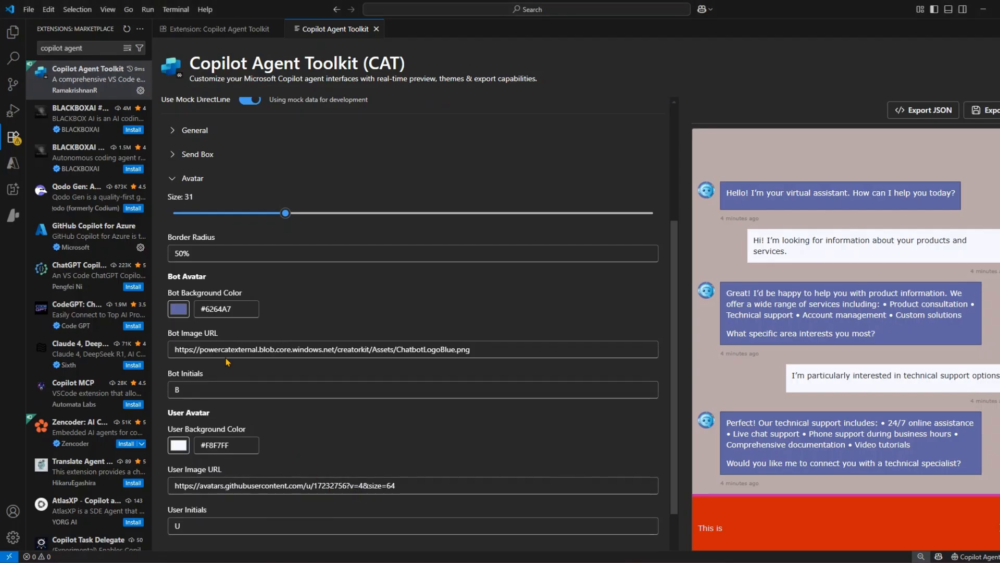
click(207, 349)
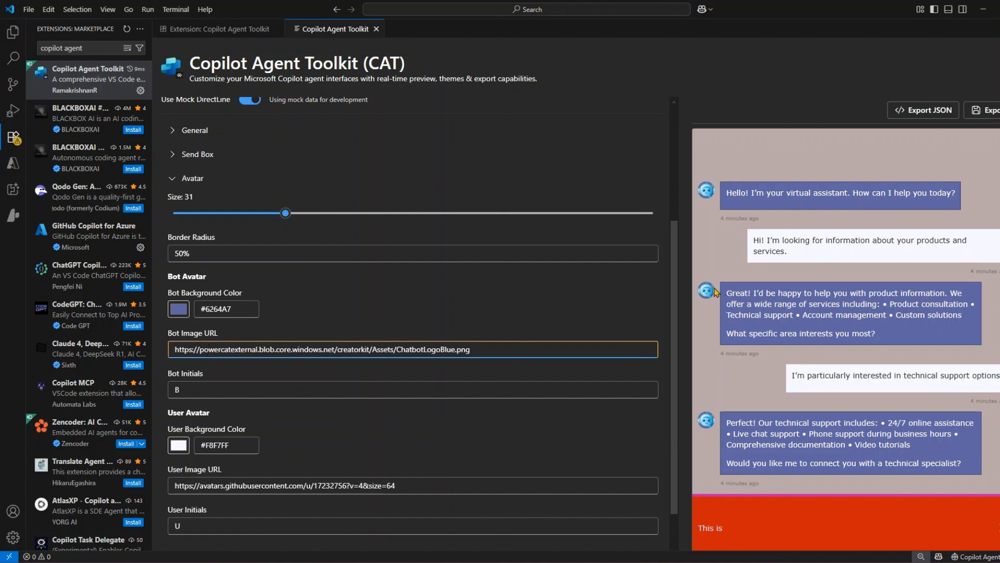
key(ctrl+a)
text(https://powercatexternal.blob.core.windows.net/creatorkit/ChatbotLogo2.png)
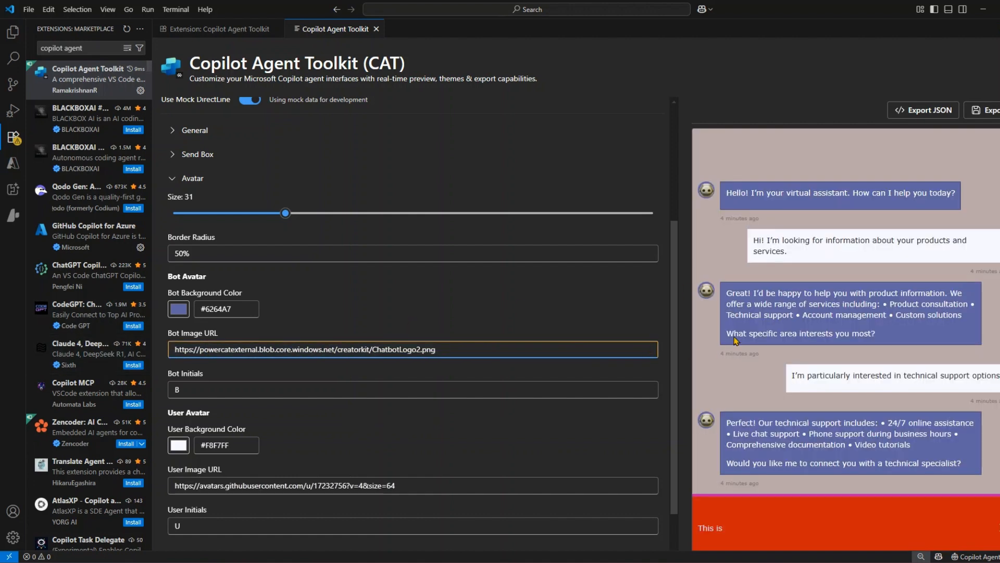
click(456, 381)
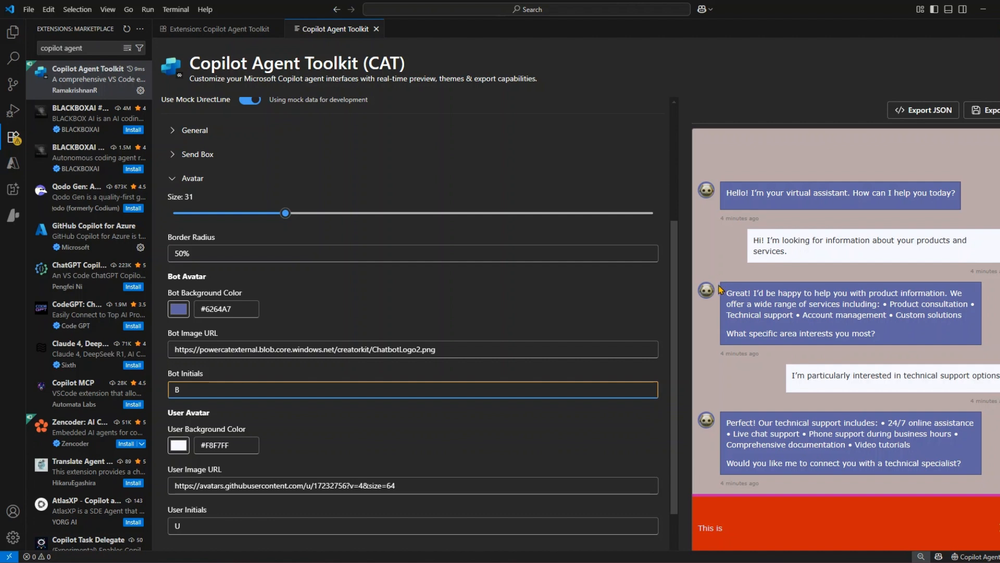
Step: Try the blue #0d13d9 as the bot avatar's background color, and set it to the pink #f22ce1 instead
click(178, 308)
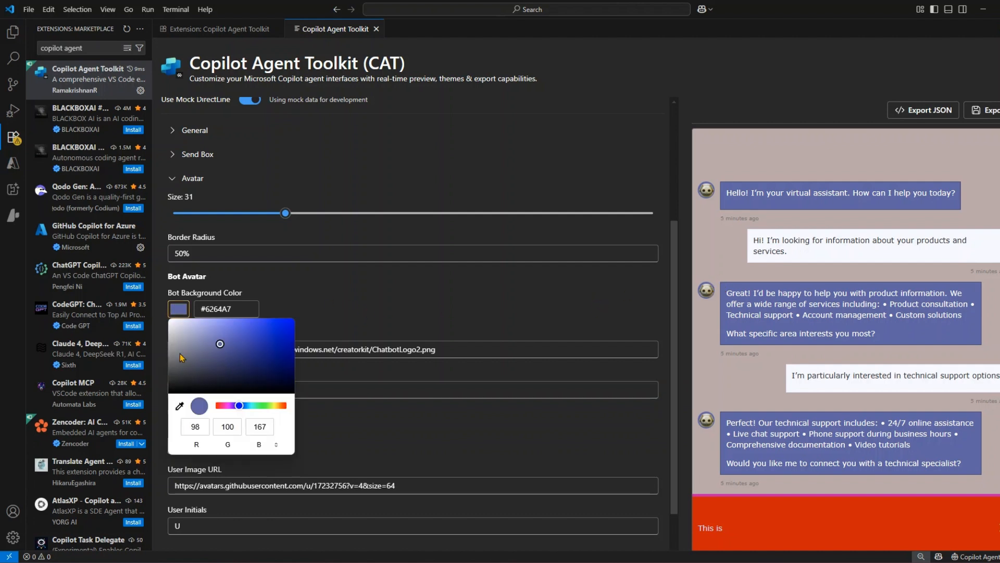
click(286, 330)
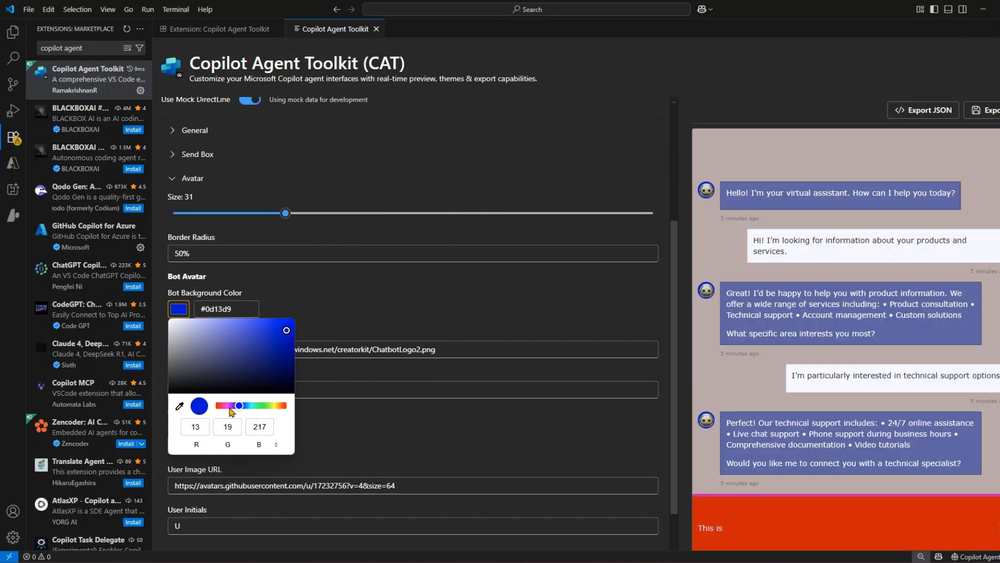
click(226, 405)
click(271, 323)
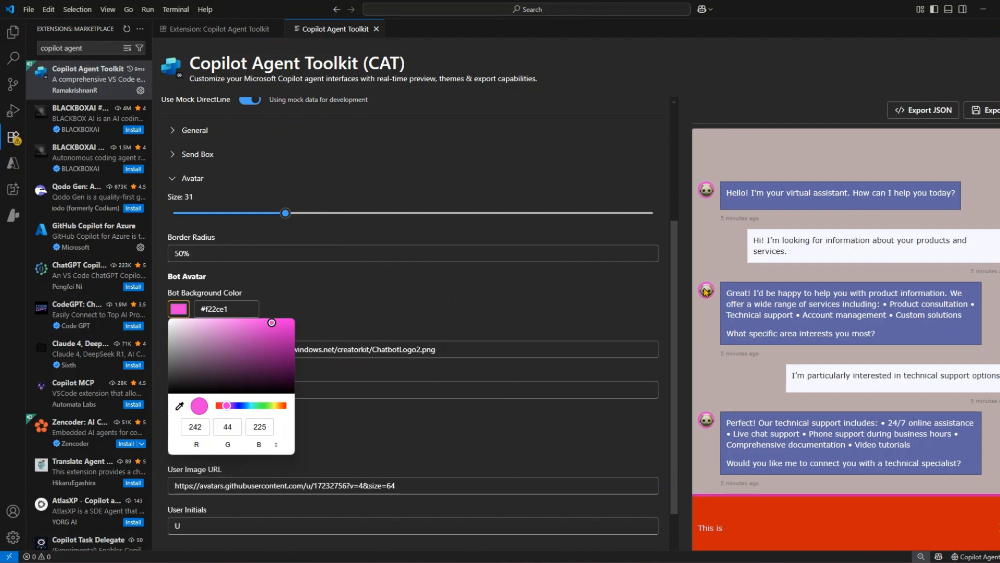
click(477, 316)
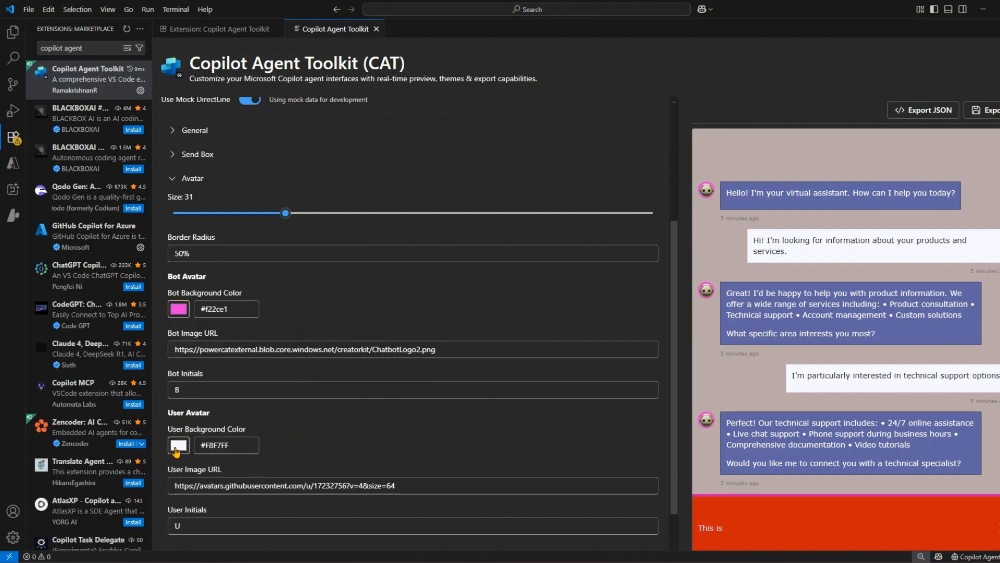
Step: Set the user avatar's background color to the blue #1e04c8
click(177, 449)
click(290, 317)
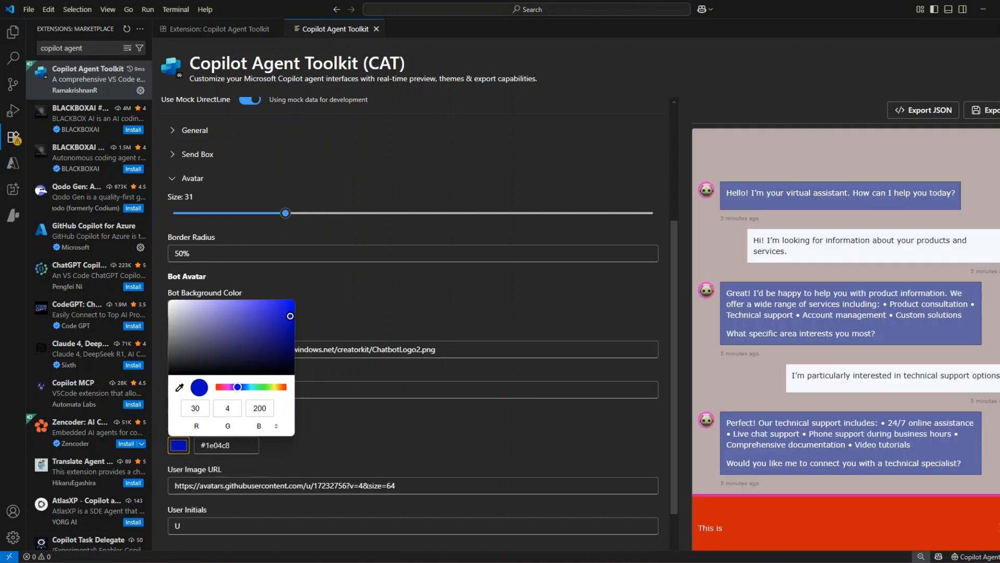
click(367, 303)
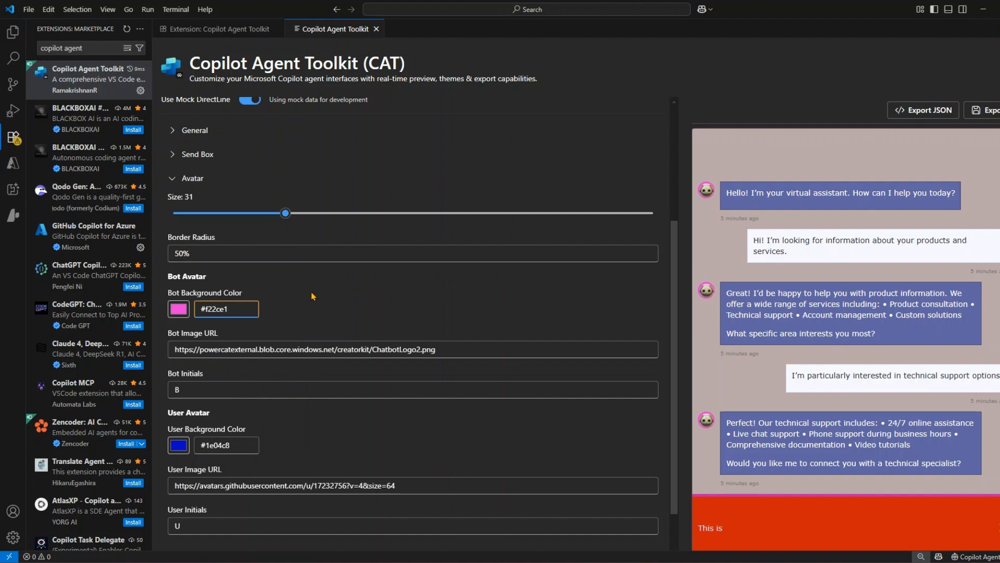
Step: Set the avatar border radius to 10%
triple_click(181, 253)
text(10)
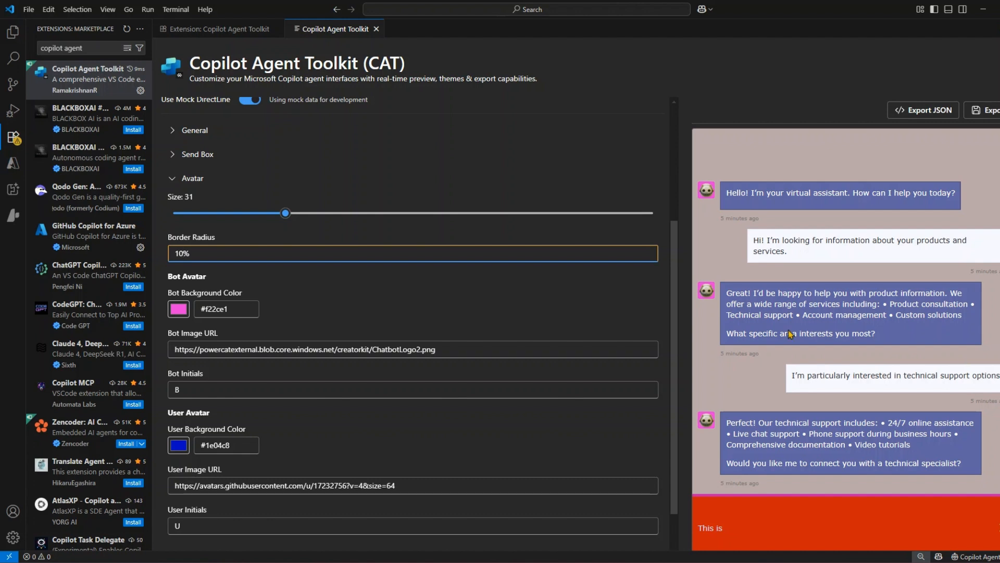
scroll(269, 331, down, 1)
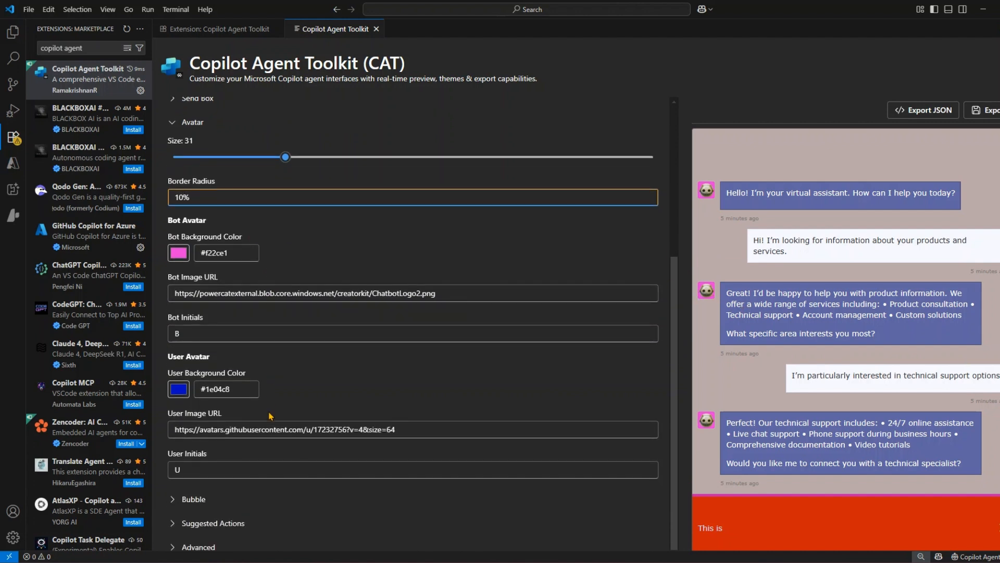
Step: Set the user avatar's initials to GBU and the bot avatar's initials to Bot
click(210, 464)
double_click(182, 470)
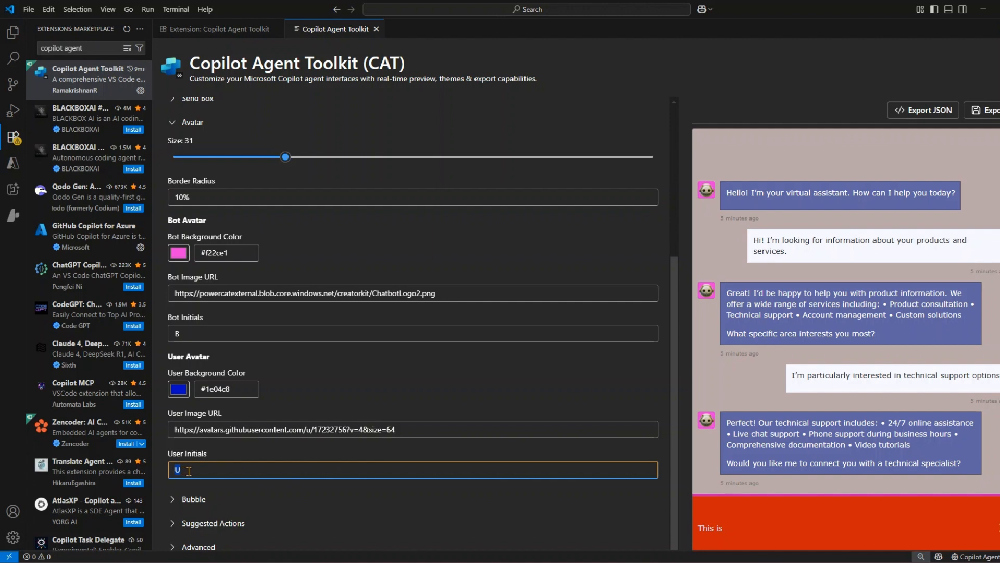
text(GBU)
click(194, 334)
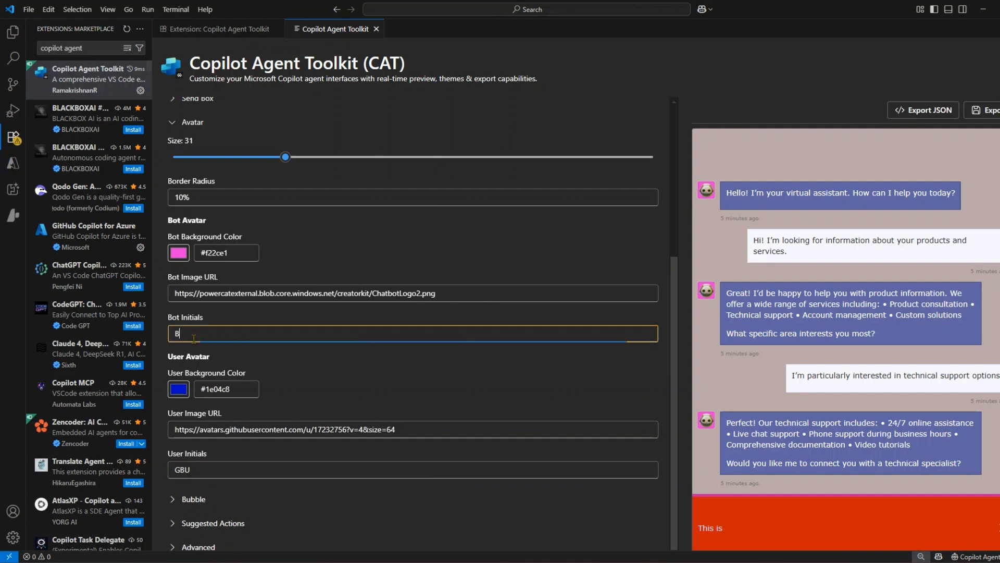
text(ot)
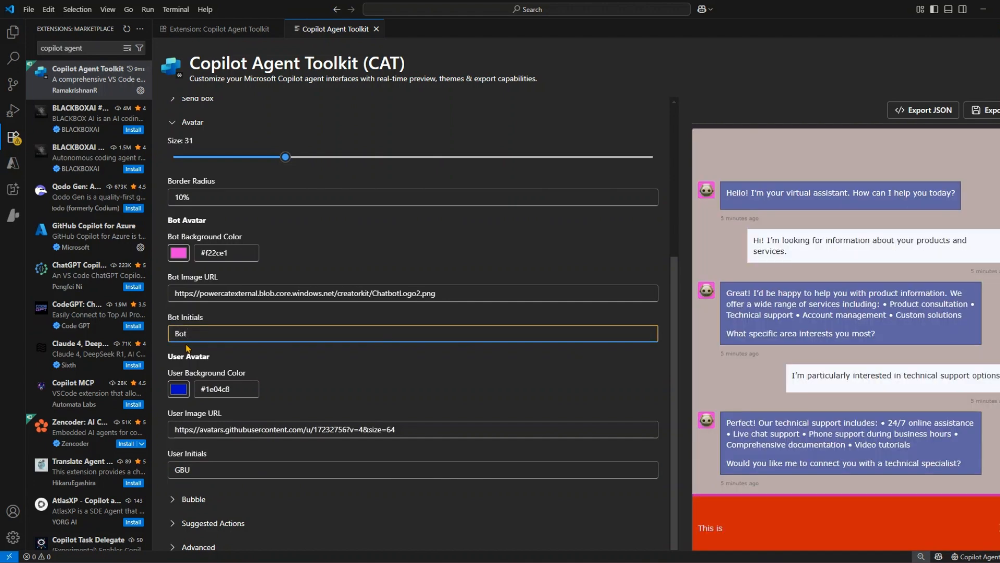
Step: In the Bubble settings, try a general border radius of 30, and set it to 42 instead
scroll(186, 167, up, 3)
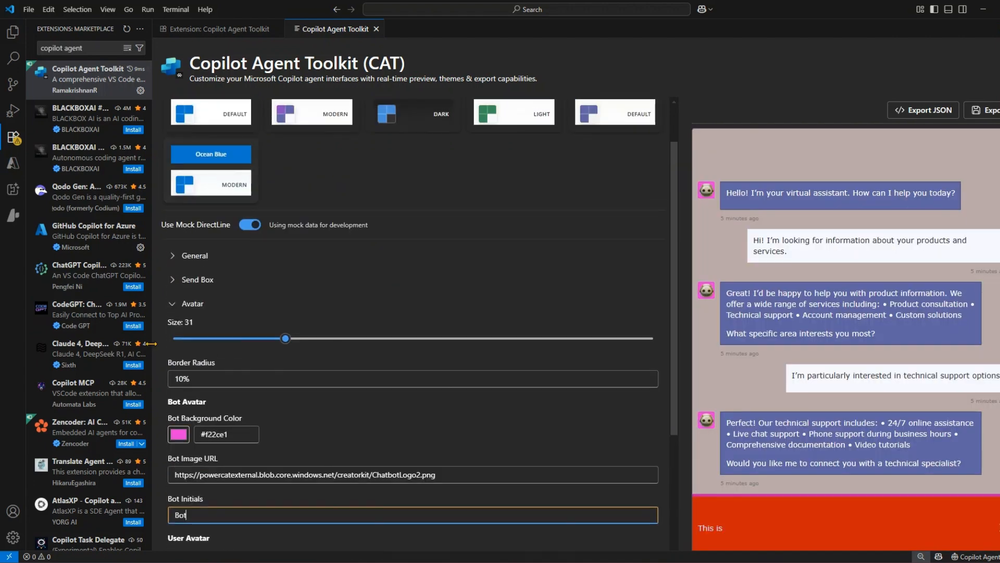
click(174, 306)
click(174, 386)
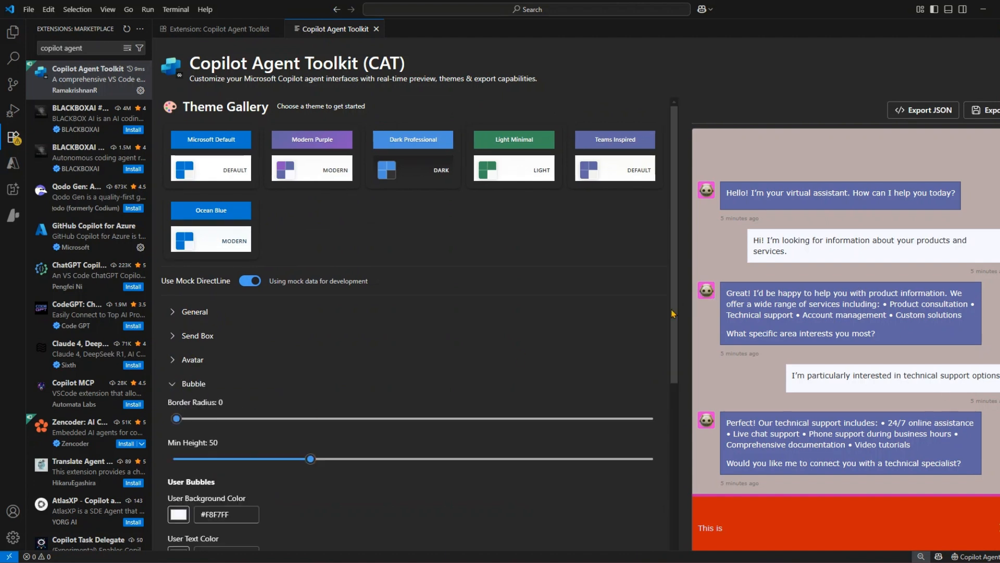
scroll(300, 390, down, 2)
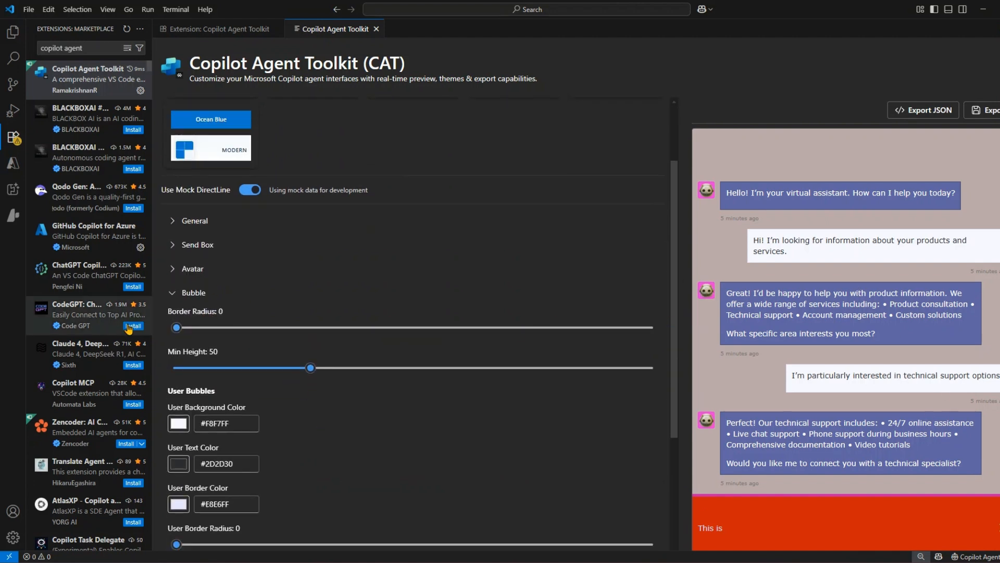
drag(177, 327, 211, 327)
drag(280, 340, 459, 343)
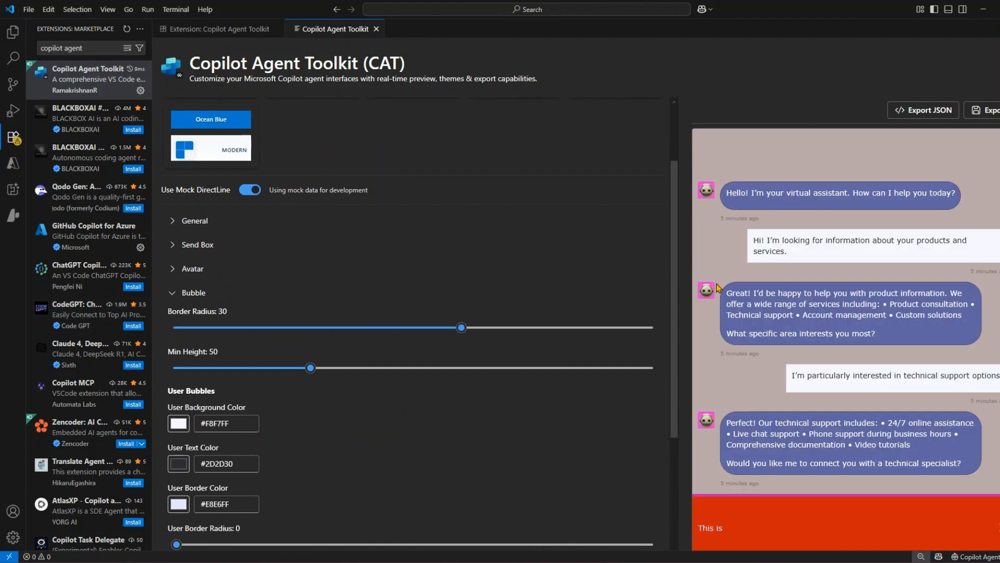
mouse_move(717, 279)
mouse_down()
mouse_move(781, 323)
mouse_move(993, 348)
mouse_up()
mouse_move(778, 355)
mouse_down()
mouse_move(916, 400)
mouse_move(999, 402)
mouse_up()
key(Escape)
drag(461, 328, 575, 328)
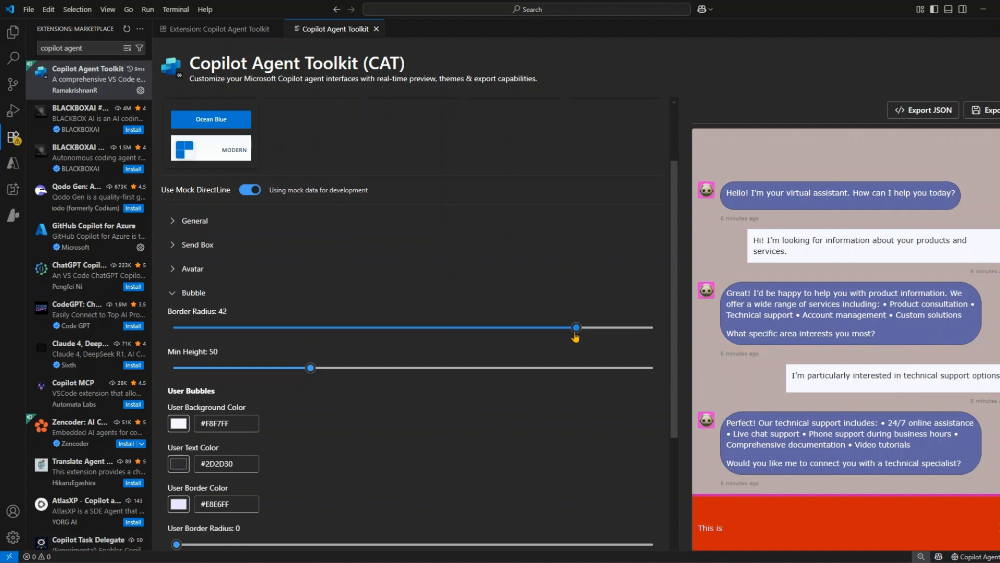
Step: Set the bubbles' minimum height to 88 and the user bubbles' border radius to 17
drag(311, 367, 354, 370)
drag(450, 371, 574, 371)
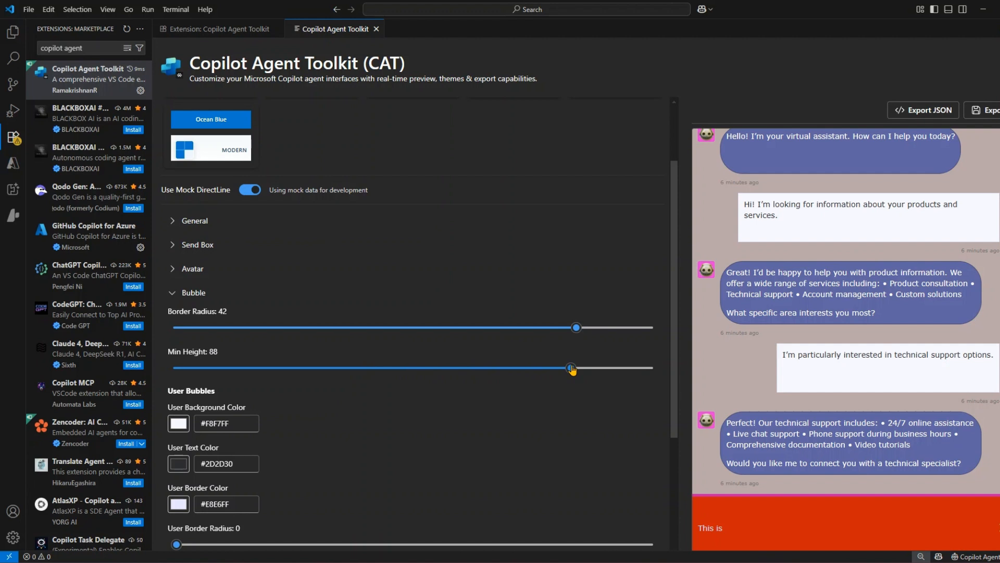
click(172, 294)
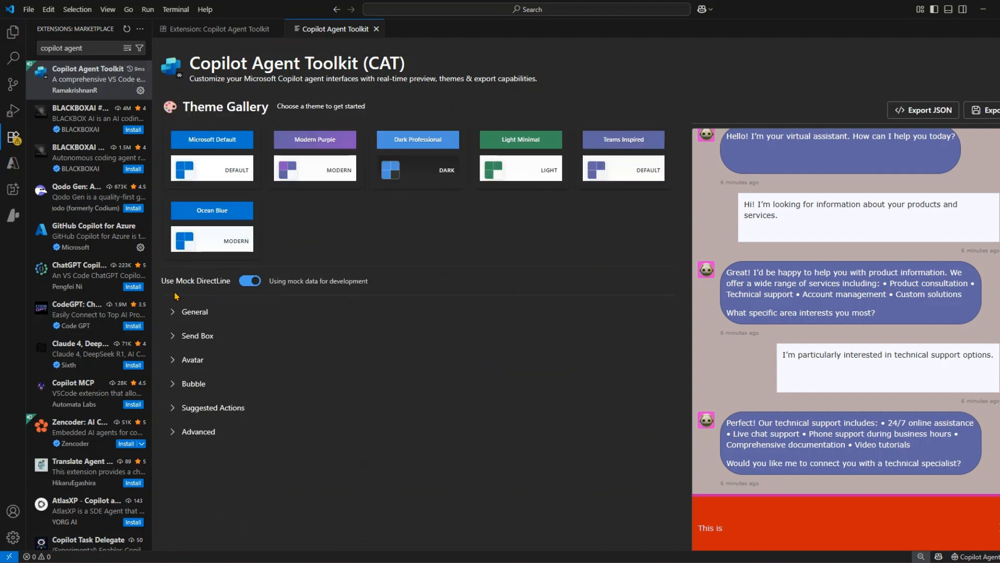
click(173, 384)
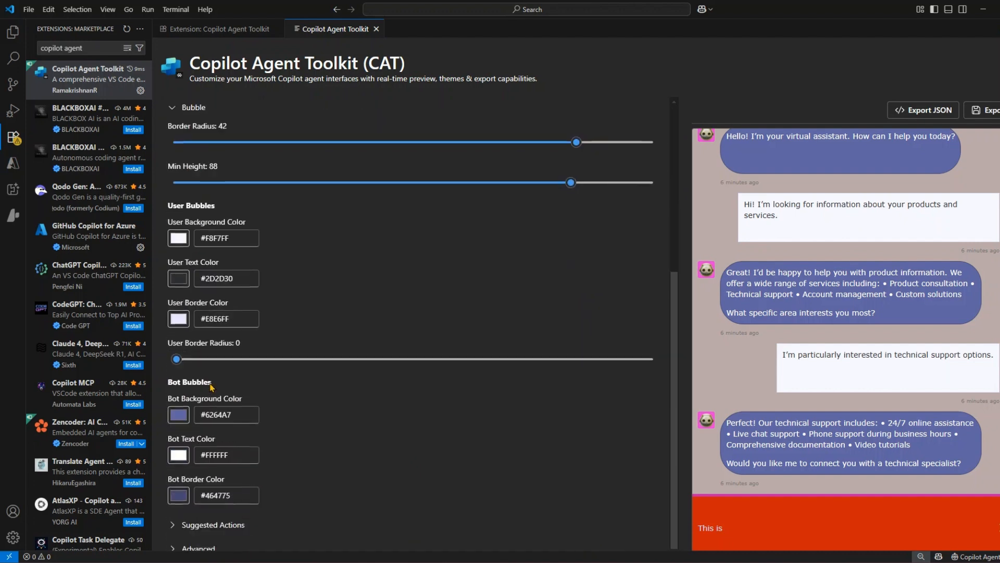
drag(179, 363, 336, 362)
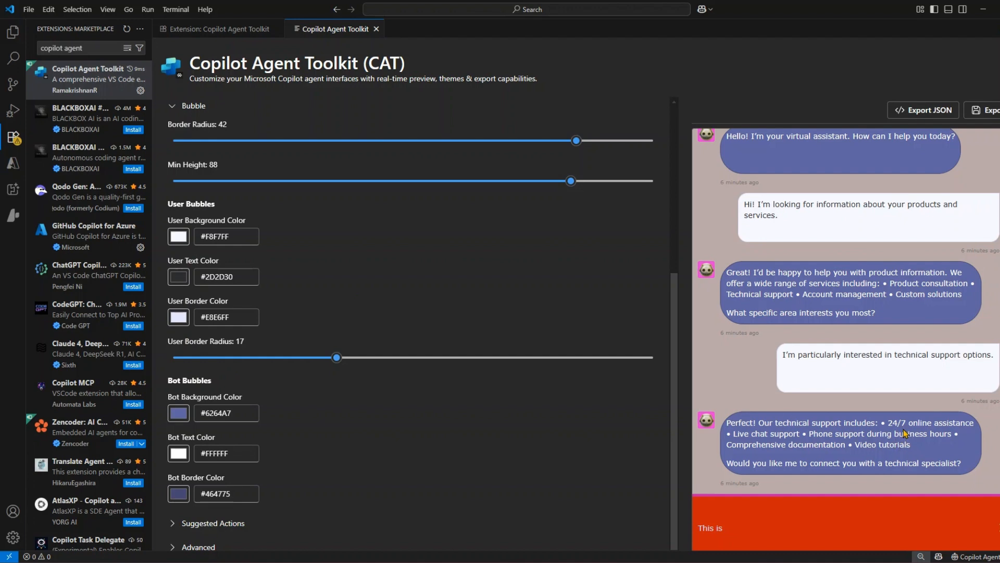
Step: Try the blue #290ce4 as the user bubbles' background color, and set it to the green #0ce457 instead
click(178, 236)
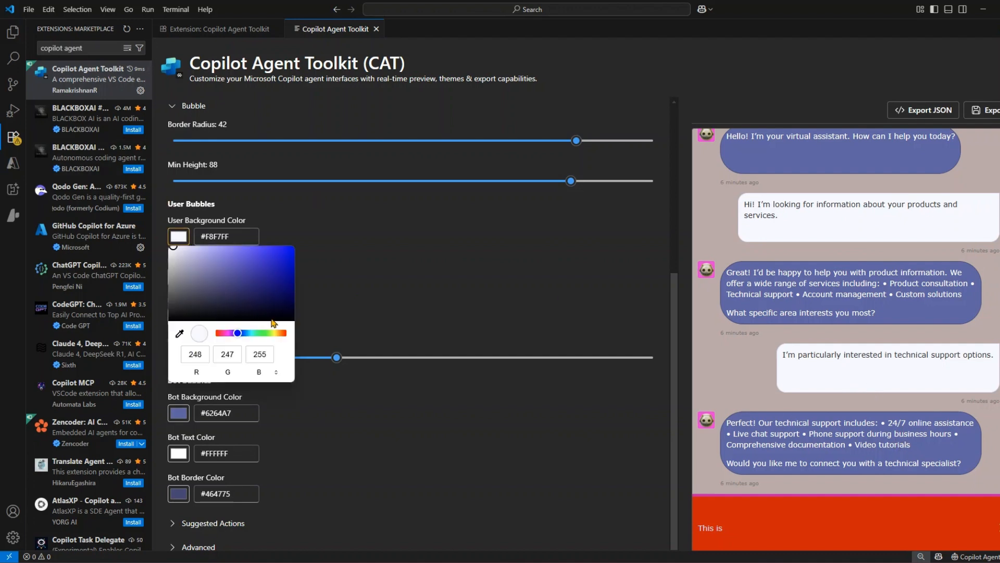
click(287, 255)
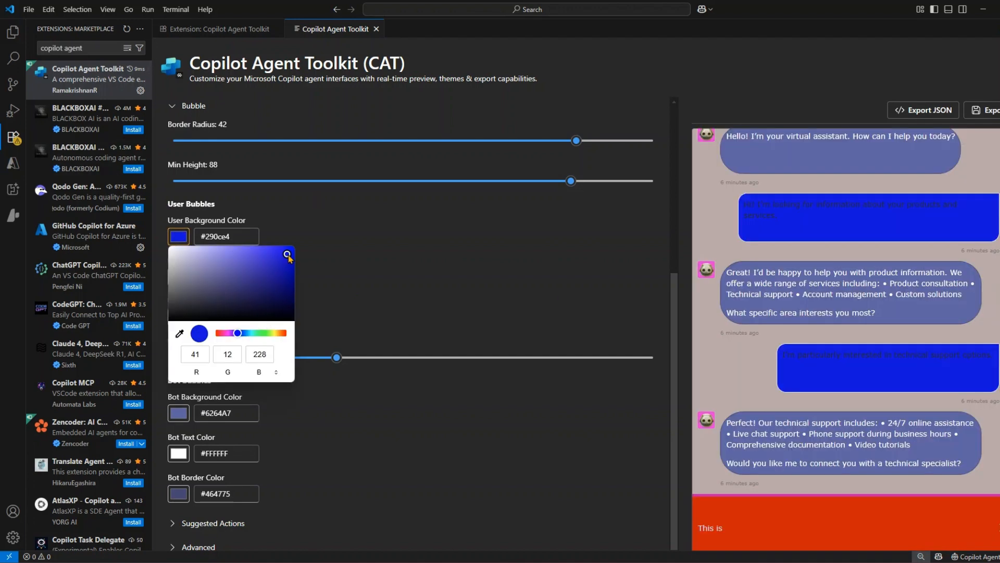
click(259, 332)
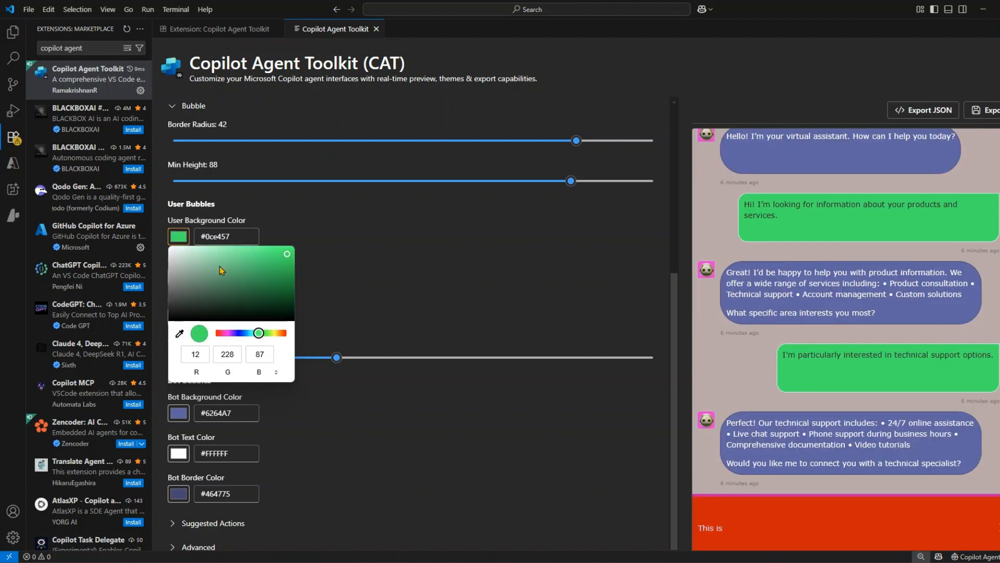
click(345, 257)
scroll(218, 284, up, 3)
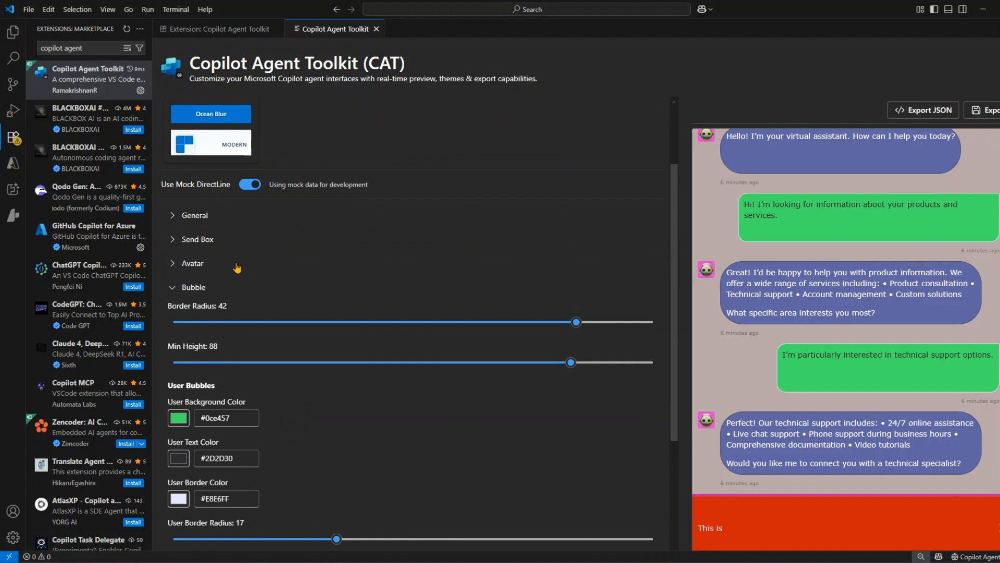
scroll(187, 292, up, 3)
click(179, 384)
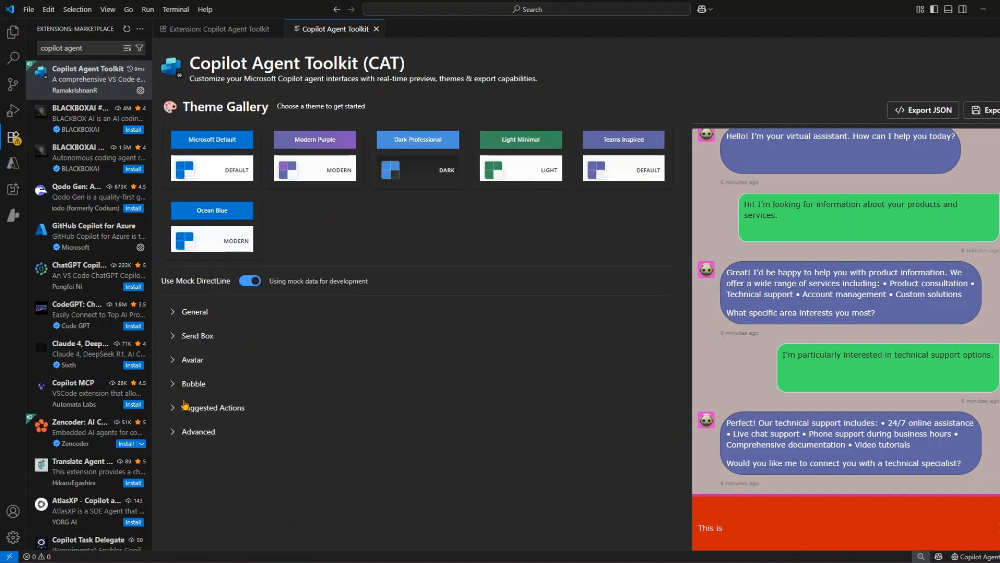
Step: Try a border radius of 23 for the suggested actions, and return it to 10
click(172, 407)
scroll(258, 412, down, 3)
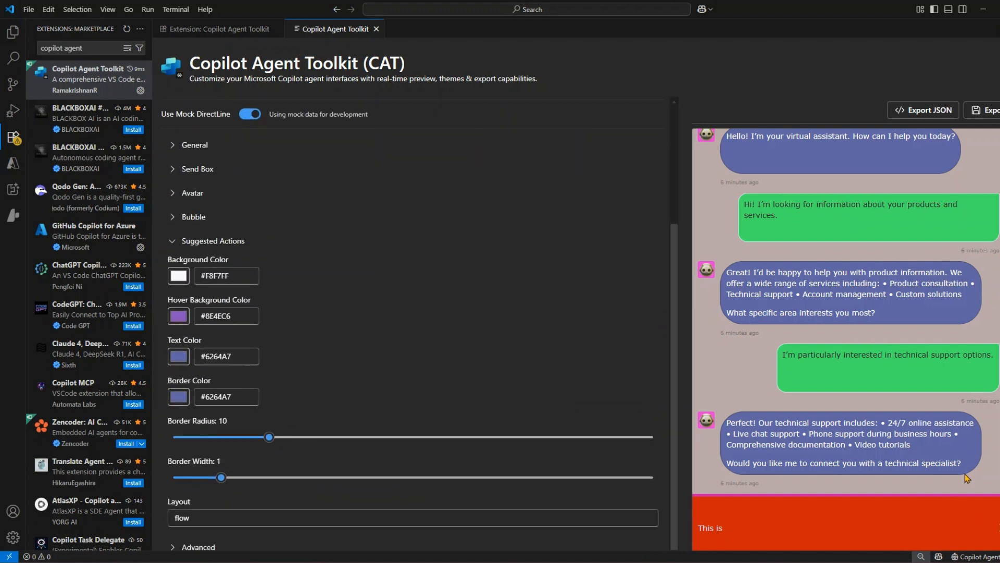
drag(765, 522, 694, 527)
scroll(821, 245, up, 1)
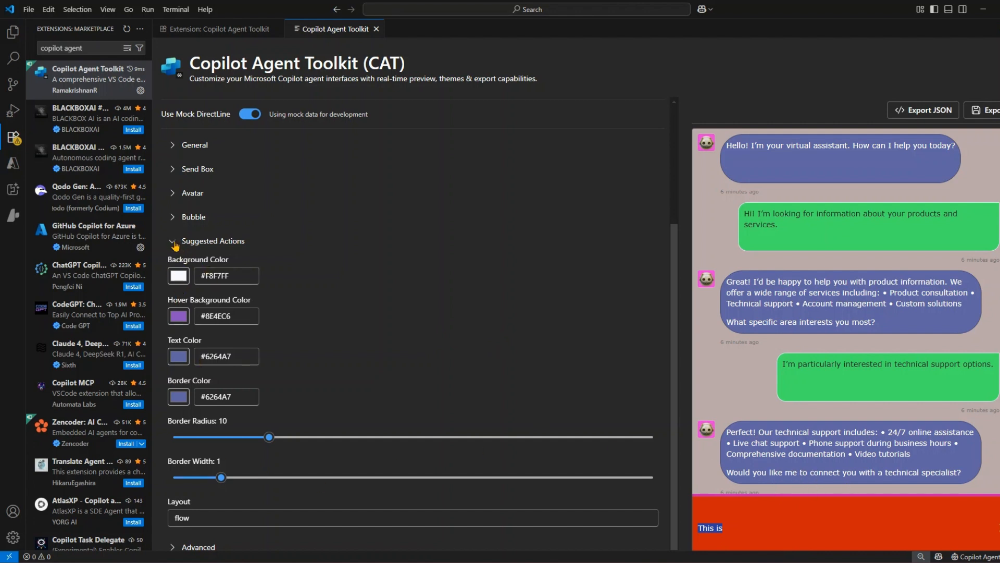
drag(260, 437, 395, 442)
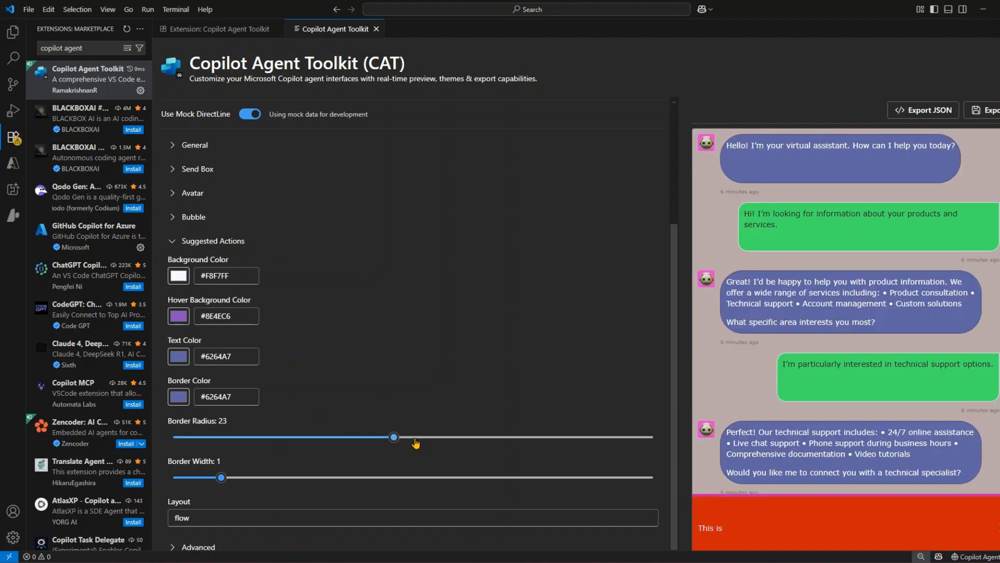
click(268, 438)
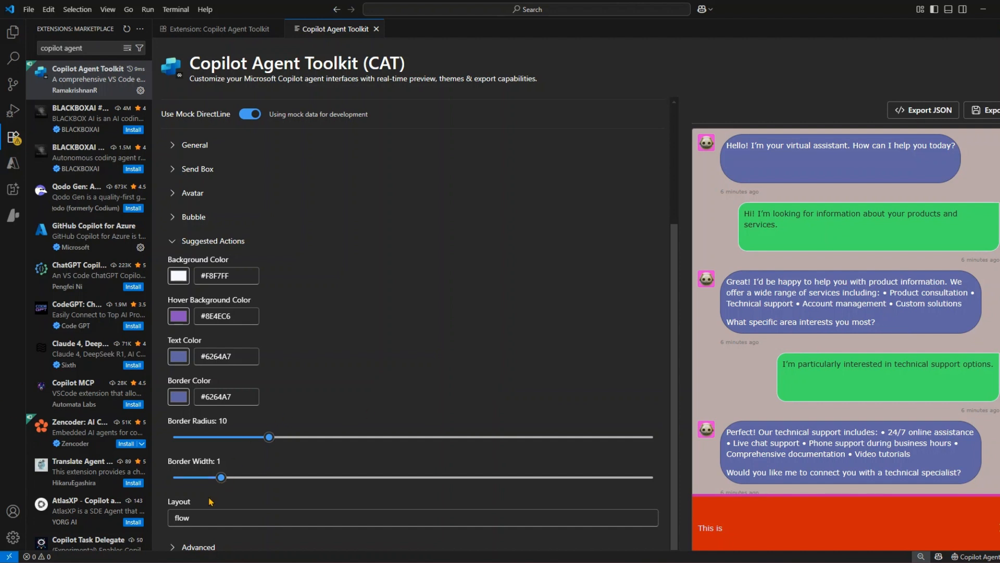
click(175, 243)
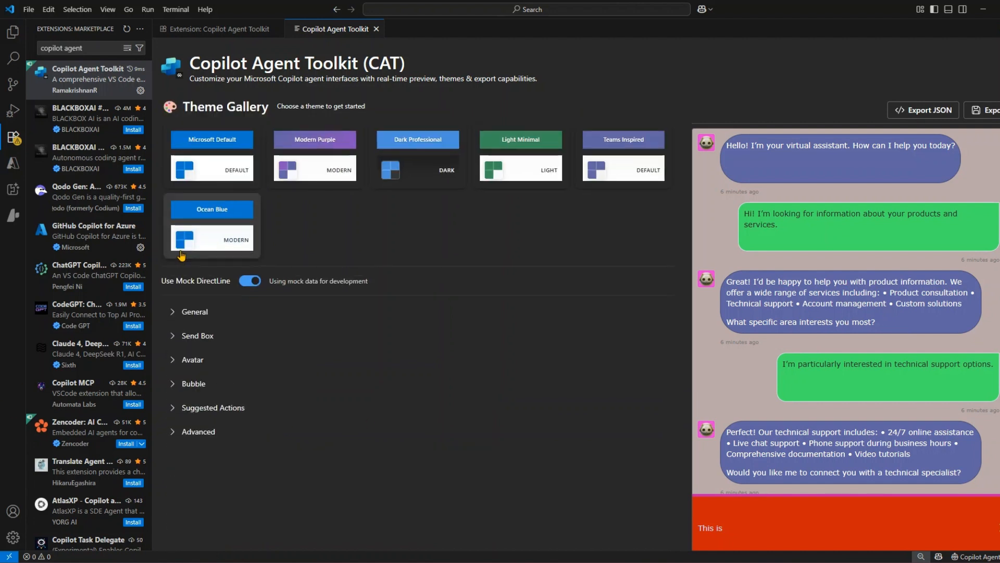
Step: In the Advanced settings, set the message max width to 490 and the small font size to 50%
click(179, 432)
scroll(278, 334, down, 4)
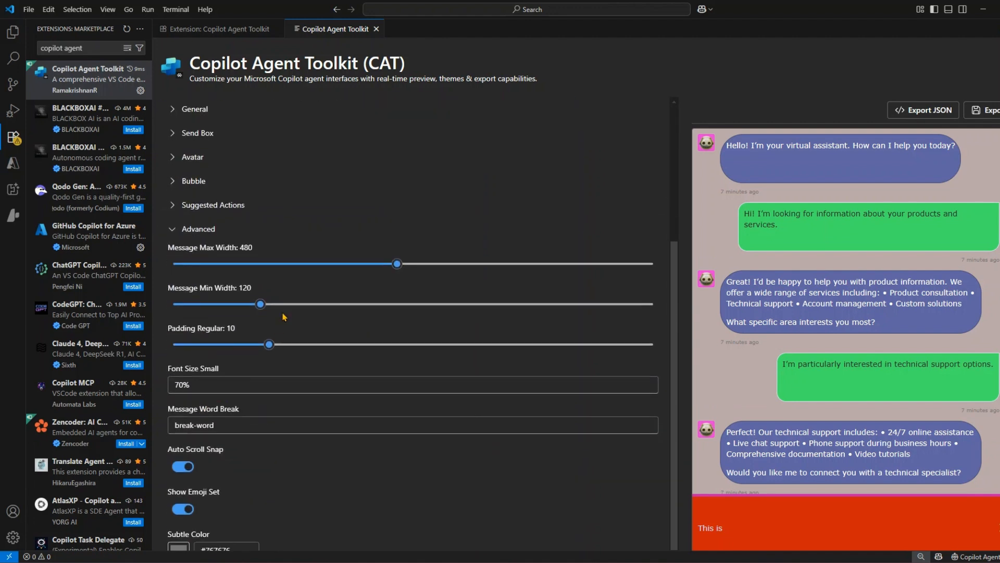
drag(397, 264, 405, 264)
mouse_move(268, 344)
mouse_down()
mouse_move(364, 345)
mouse_move(255, 349)
mouse_move(330, 347)
mouse_move(264, 347)
mouse_up()
click(178, 386)
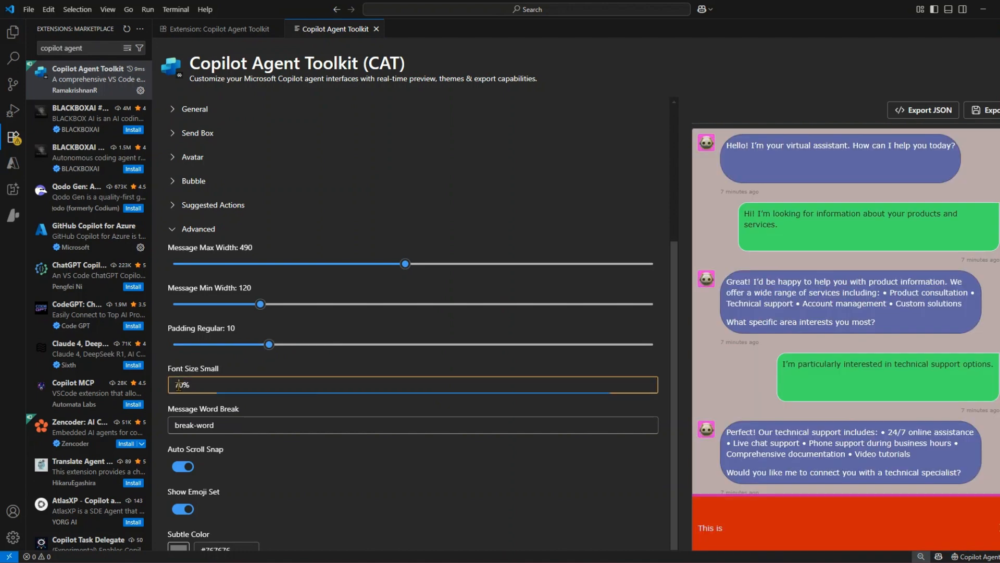
text(5)
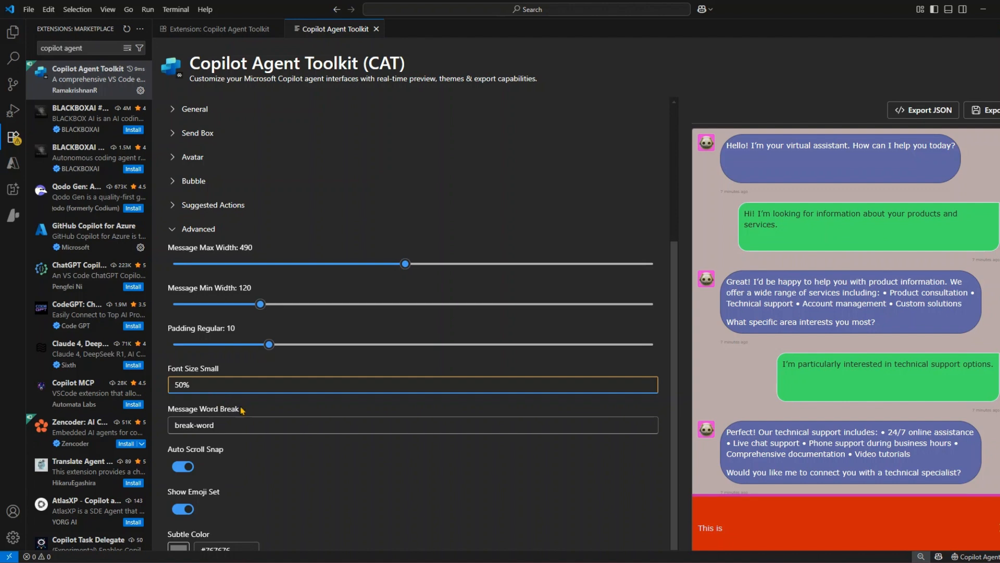
click(220, 423)
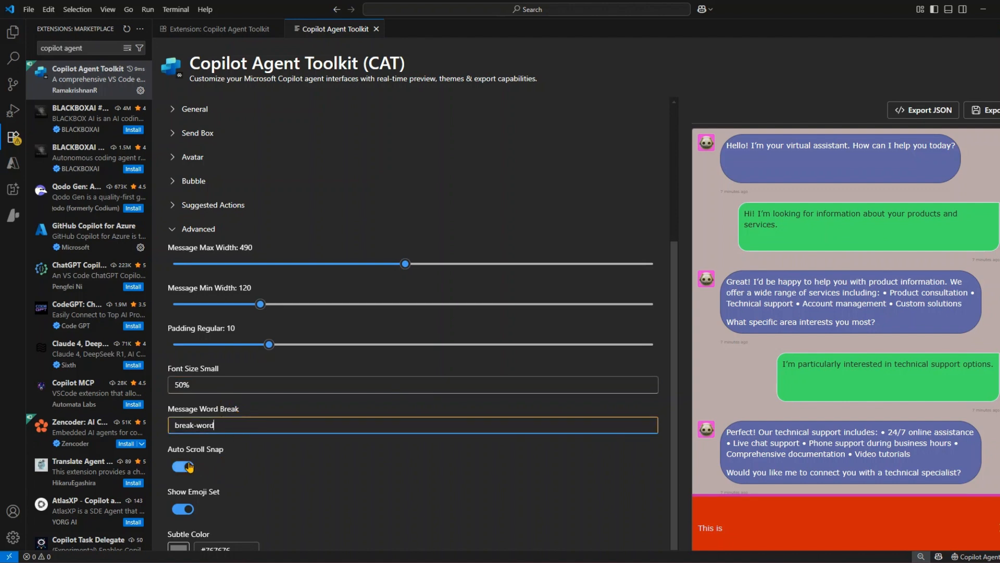
click(781, 531)
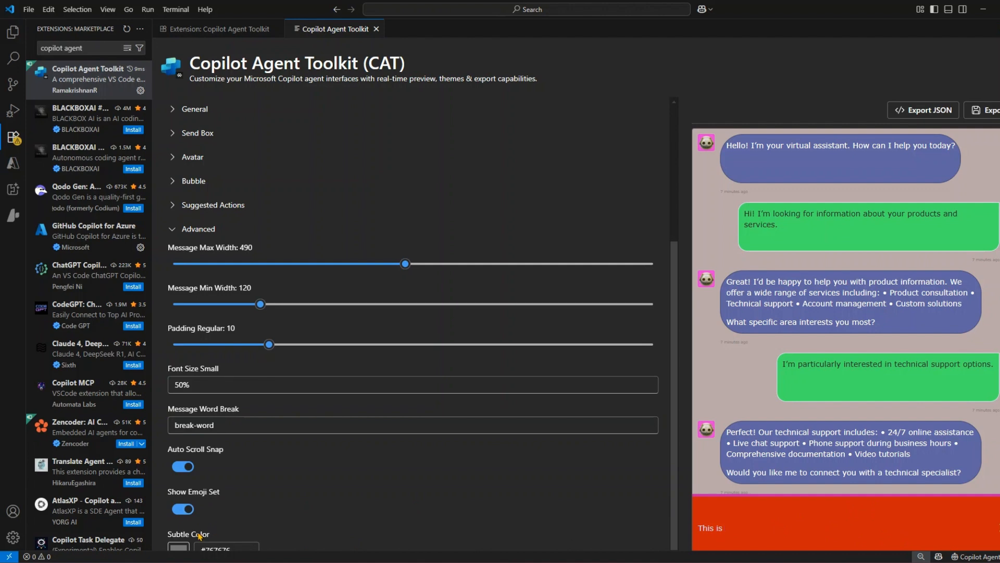
click(175, 230)
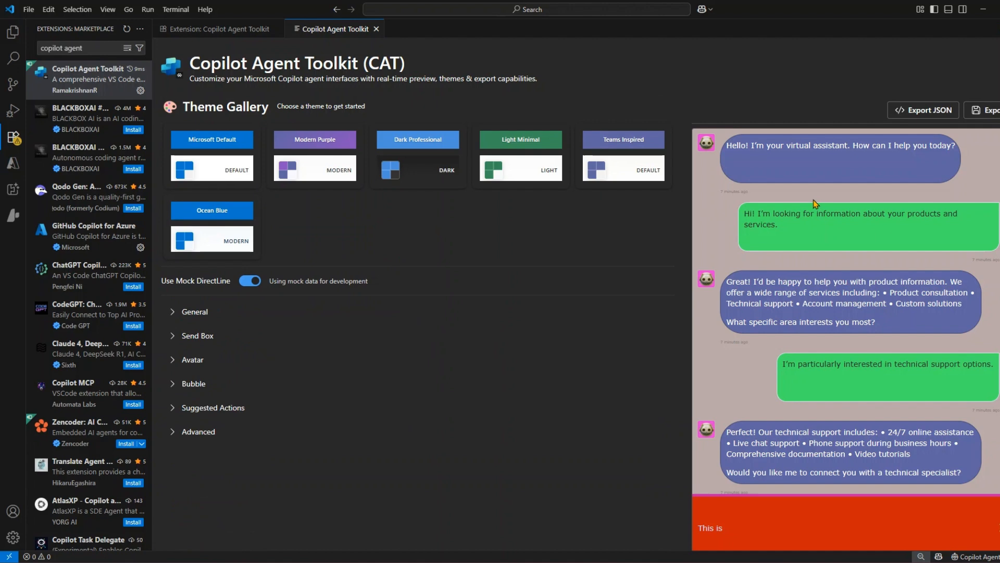
Step: Export the theme to the Downloads folder as webchat-style.json and review the style properties in the exported file
click(919, 112)
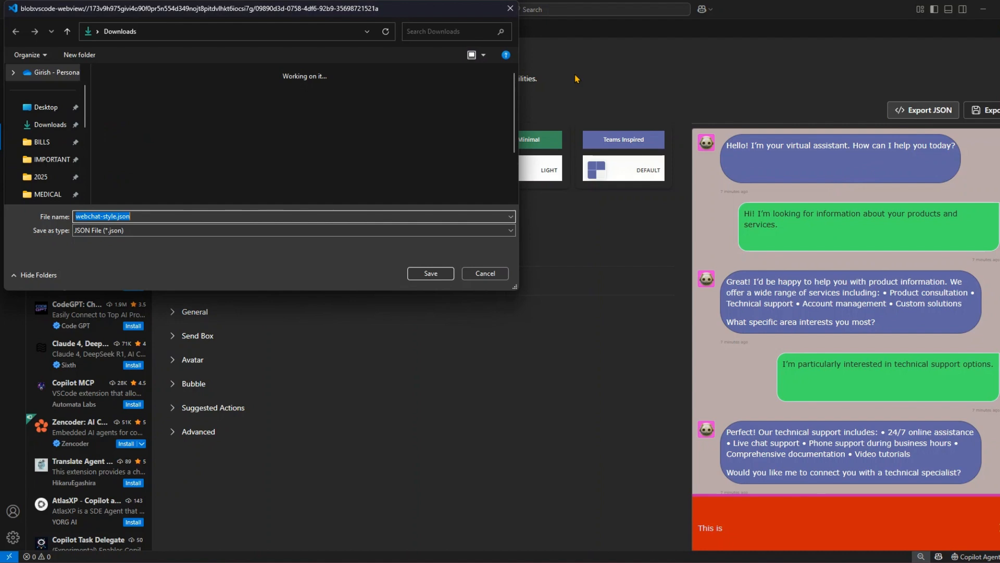
drag(416, 16, 999, 31)
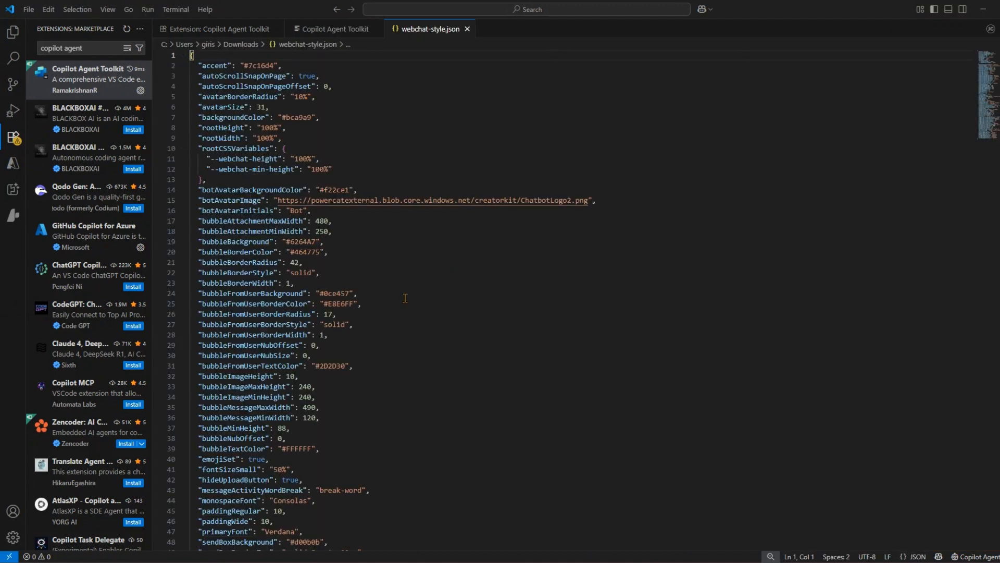
drag(319, 205, 508, 202)
scroll(435, 314, down, 3)
scroll(435, 314, down, 5)
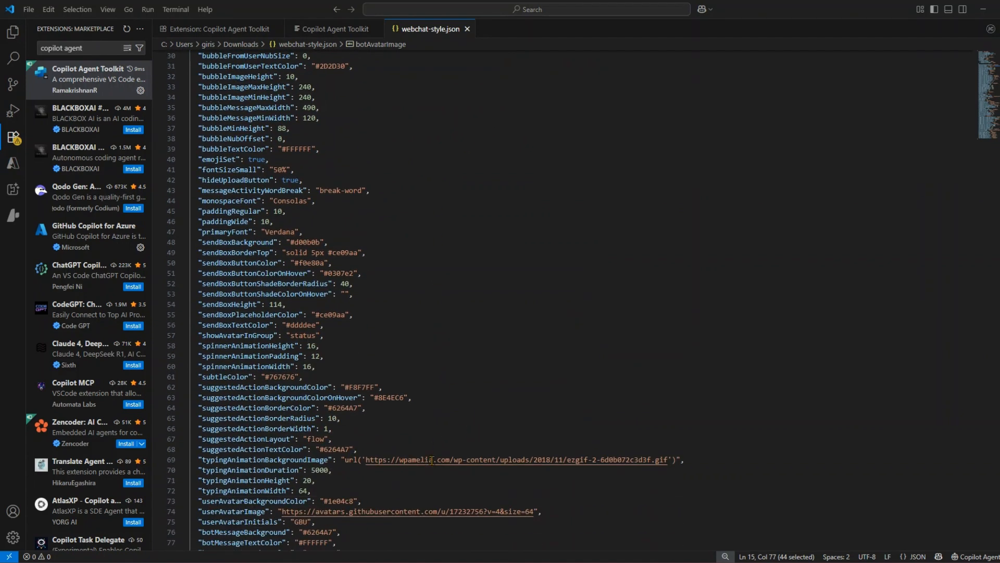
scroll(431, 460, down, 2)
drag(385, 458, 506, 468)
click(438, 396)
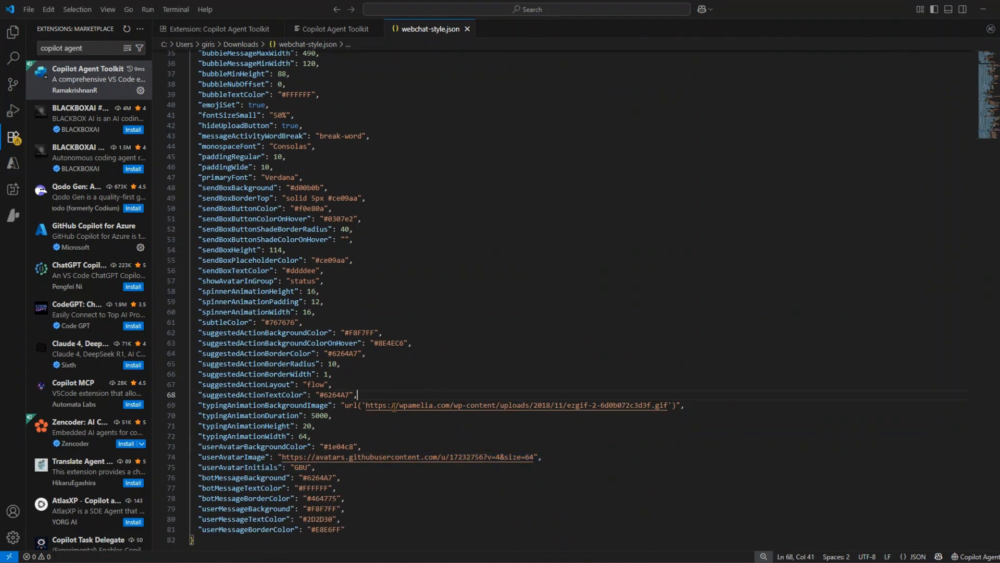
Step: Copy the typing animation's background image URL from the JSON and open it in a new browser tab
drag(366, 405, 676, 405)
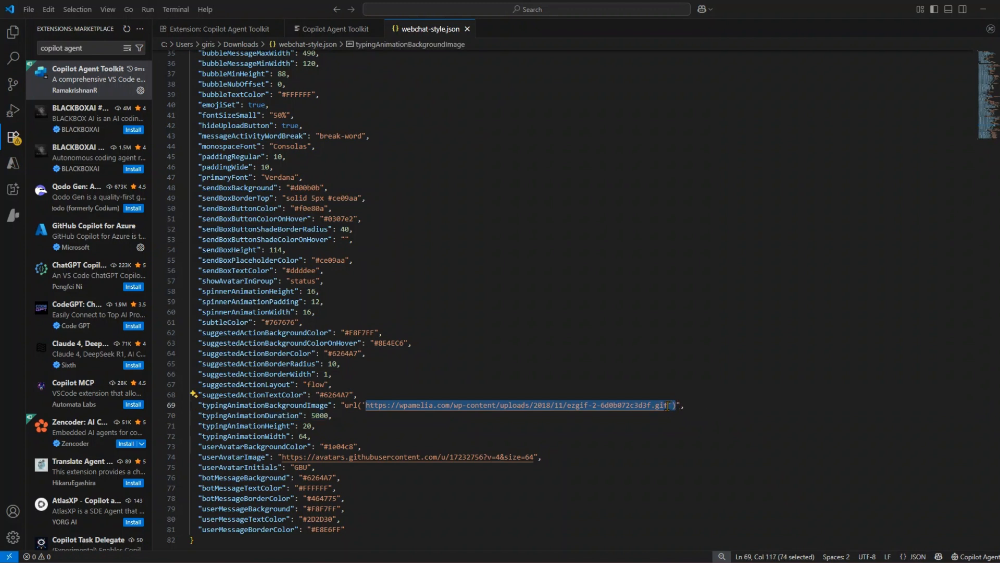
click(668, 405)
drag(367, 405, 490, 415)
drag(366, 405, 676, 408)
key(ctrl+c)
key(alt+Tab)
click(935, 9)
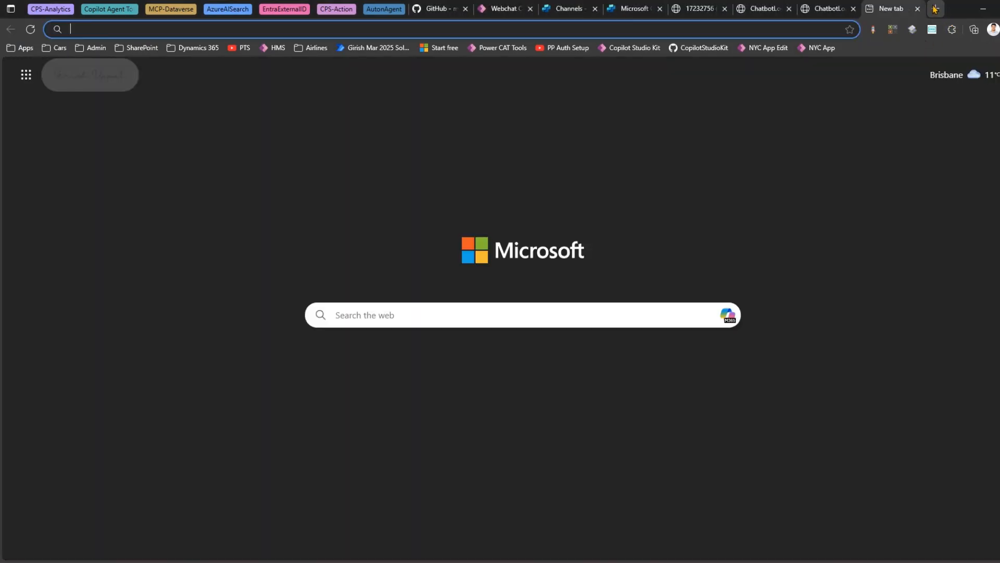
key(ctrl+v)
key(Return)
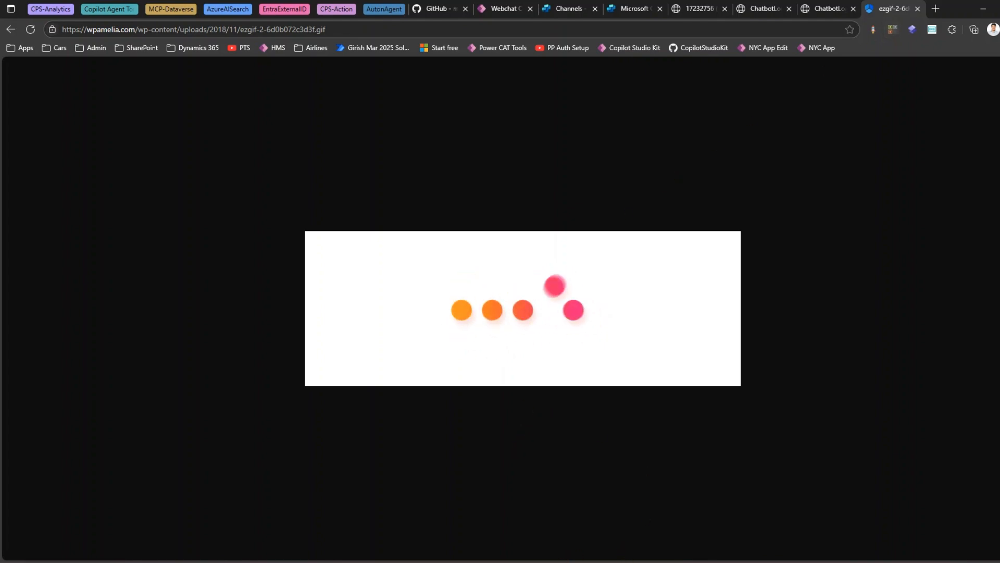
Step: Switch back to VS Code and return from webchat-style.json to the Copilot Agent Toolkit theme editor
key(alt+Tab)
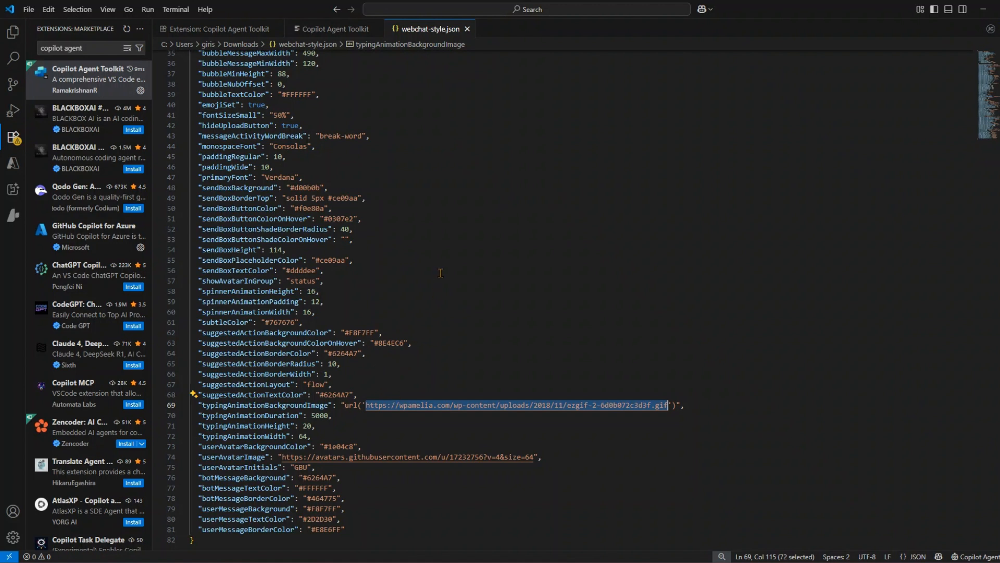
click(336, 30)
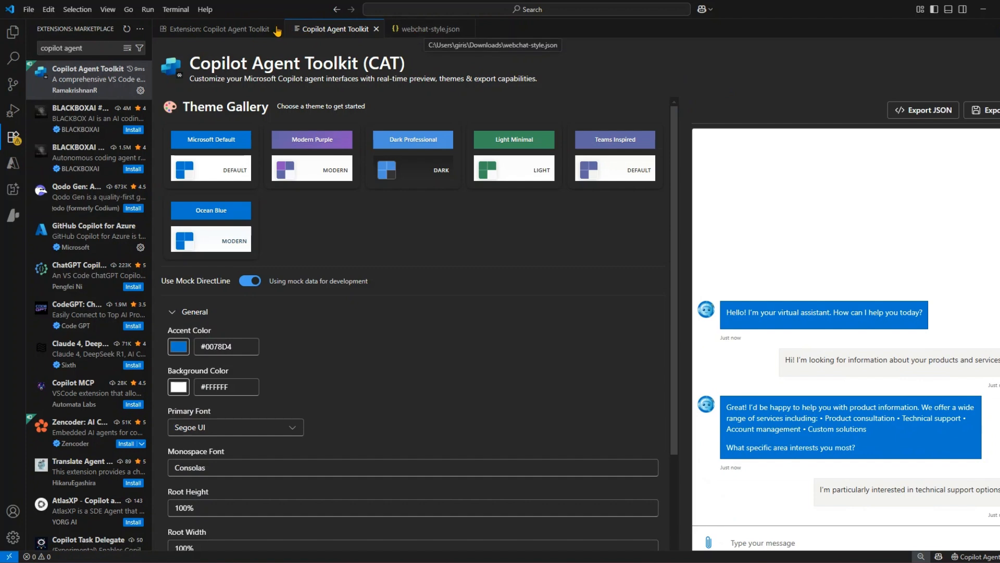
click(245, 30)
click(312, 30)
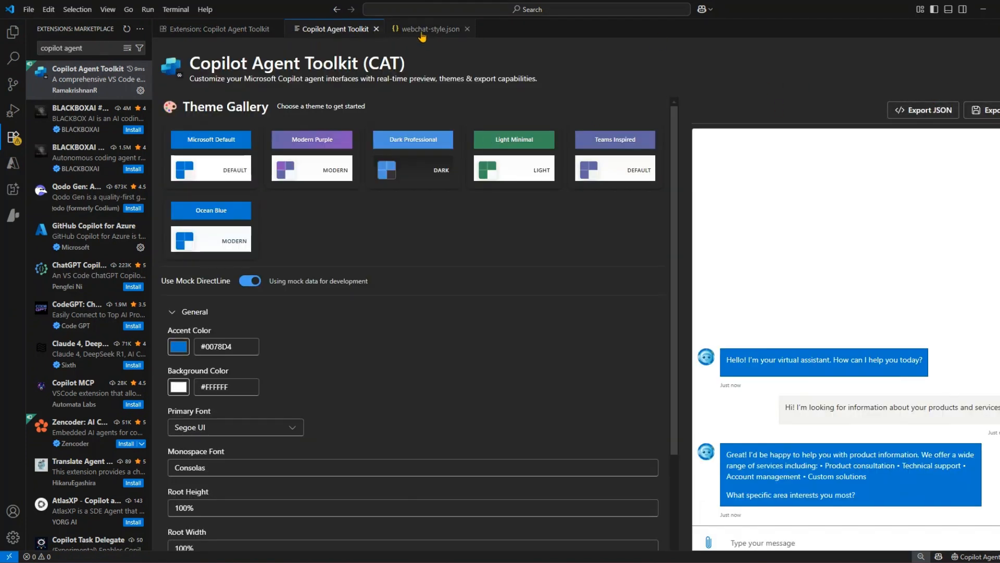
click(452, 30)
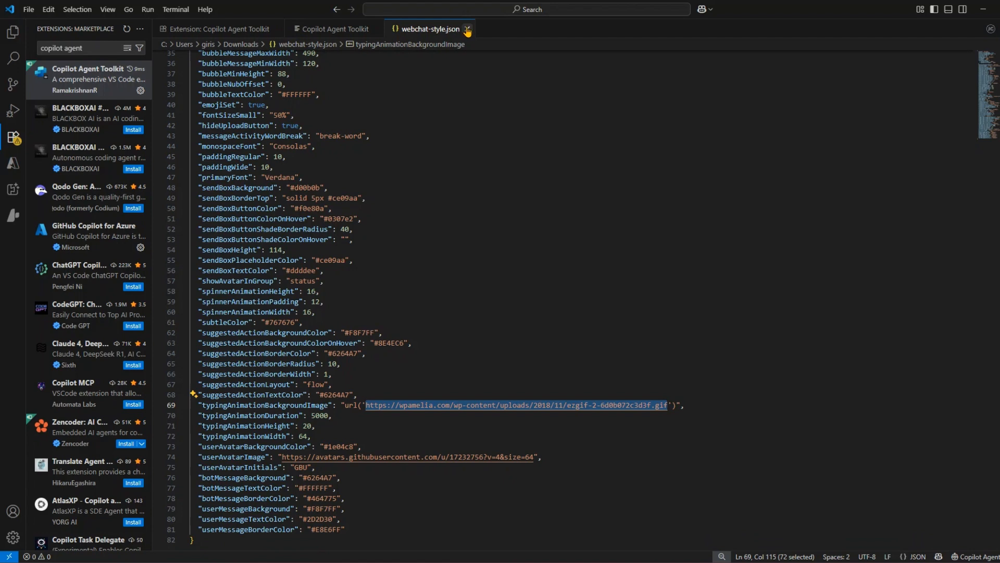
click(331, 30)
Step: Try the Modern Purple and Dark Professional themes in the gallery, and apply the Light Minimal theme
click(514, 156)
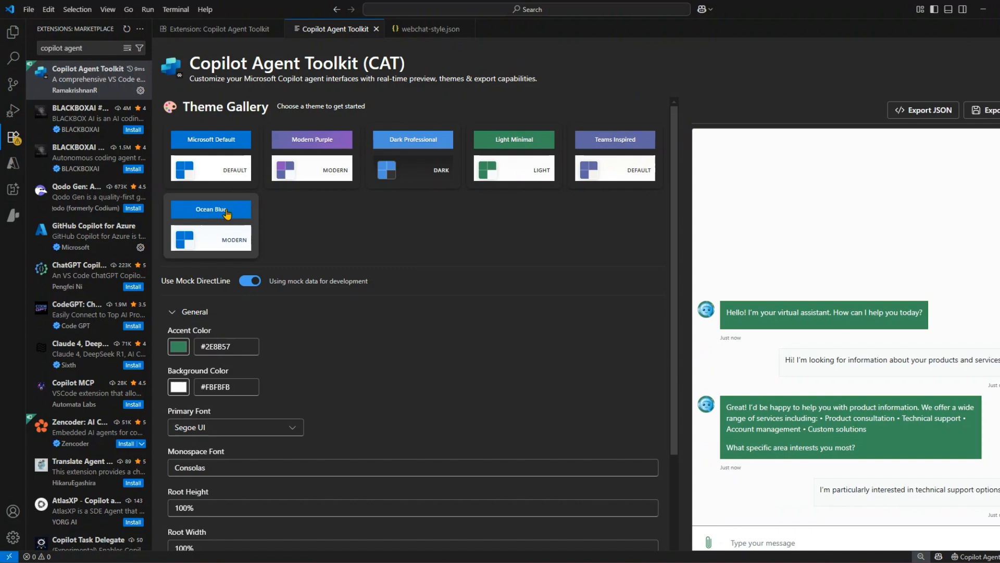
click(313, 152)
click(420, 152)
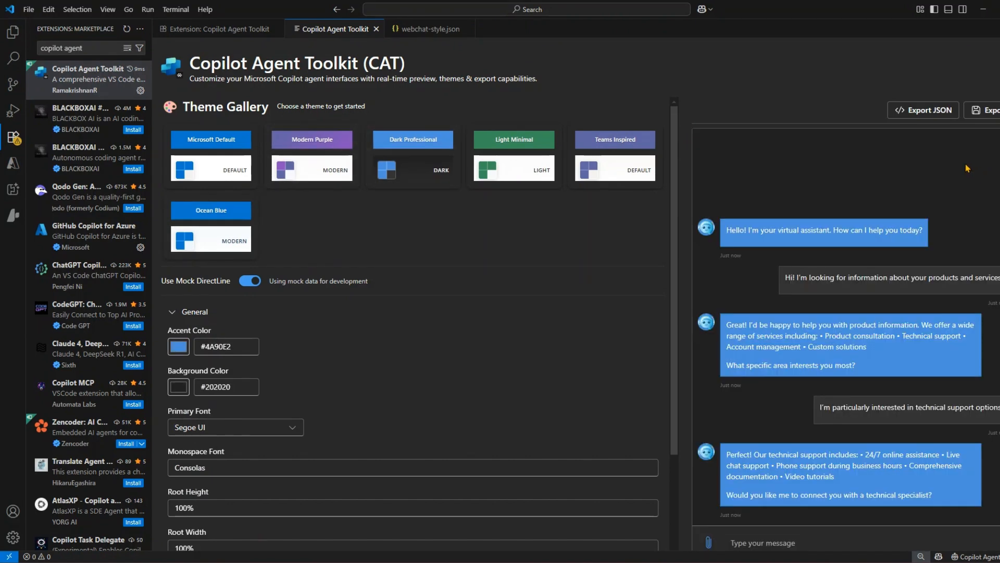
click(477, 148)
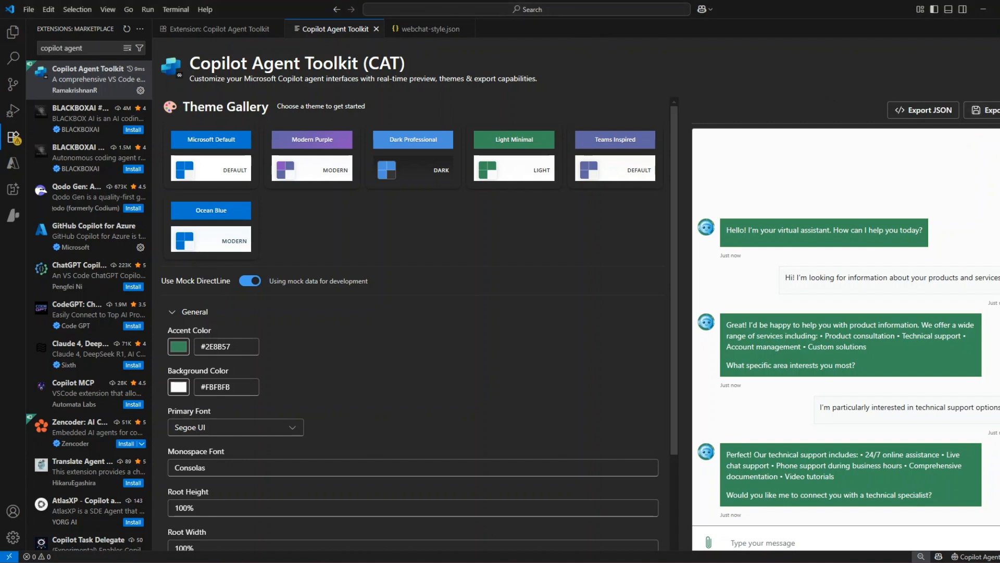
Step: Switch to the browser and load the exported JulyAgent.html from the Downloads folder in a new tab
click(415, 560)
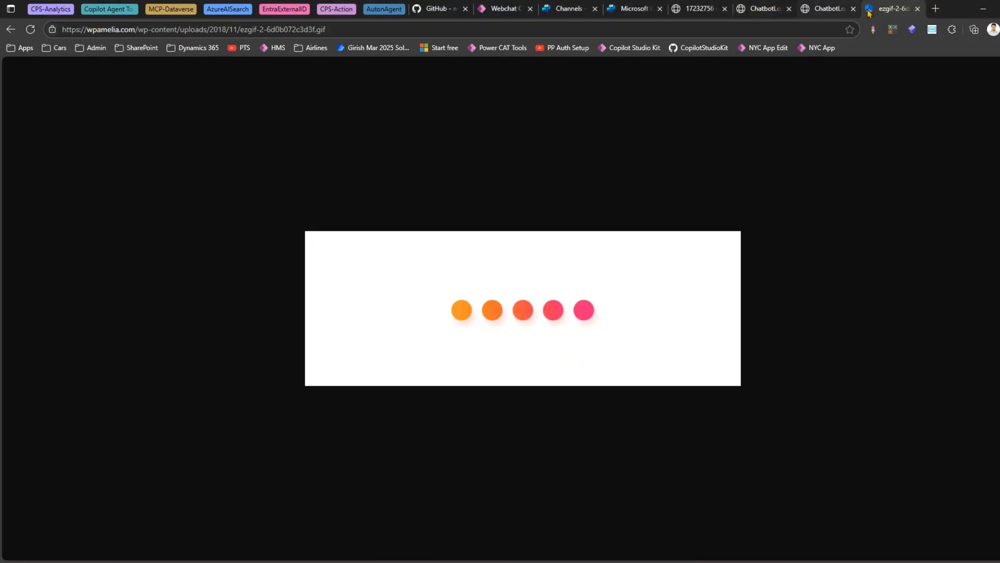
click(935, 9)
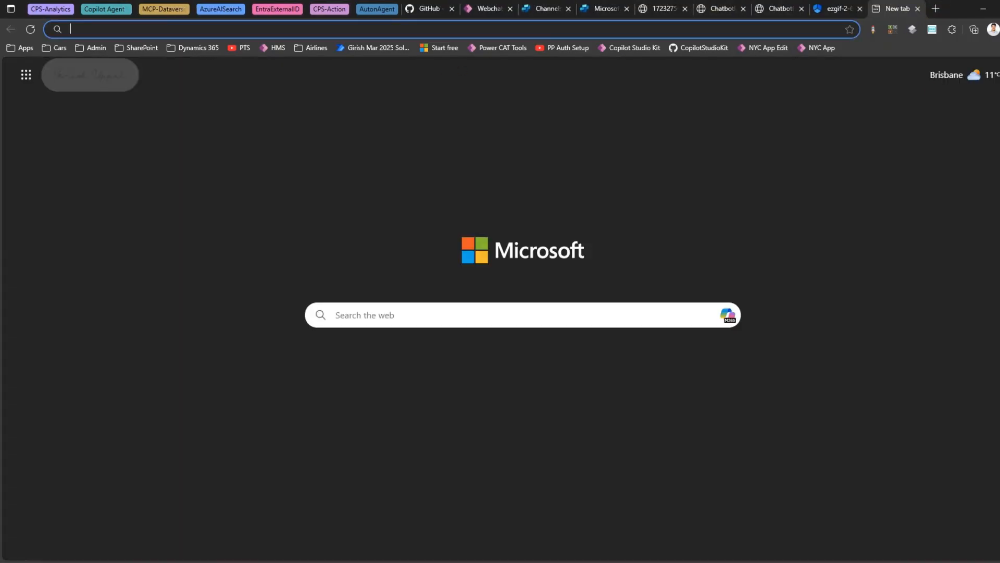
drag(999, 209, 693, 205)
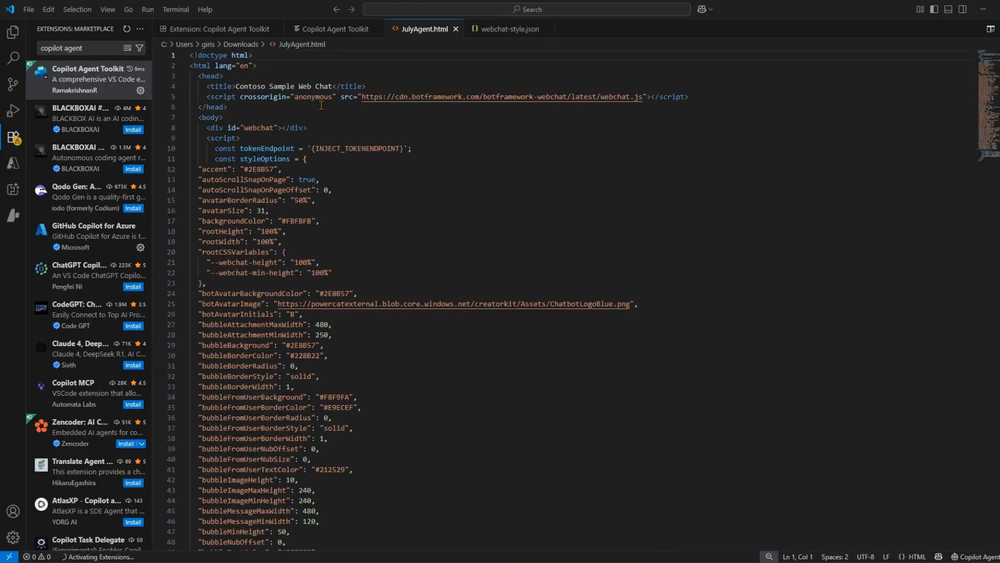
Step: Enlarge the VS Code display and examine JulyAgent.html, including its style options and the {INJECT_TOKENENDPOINT} placeholder
click(650, 261)
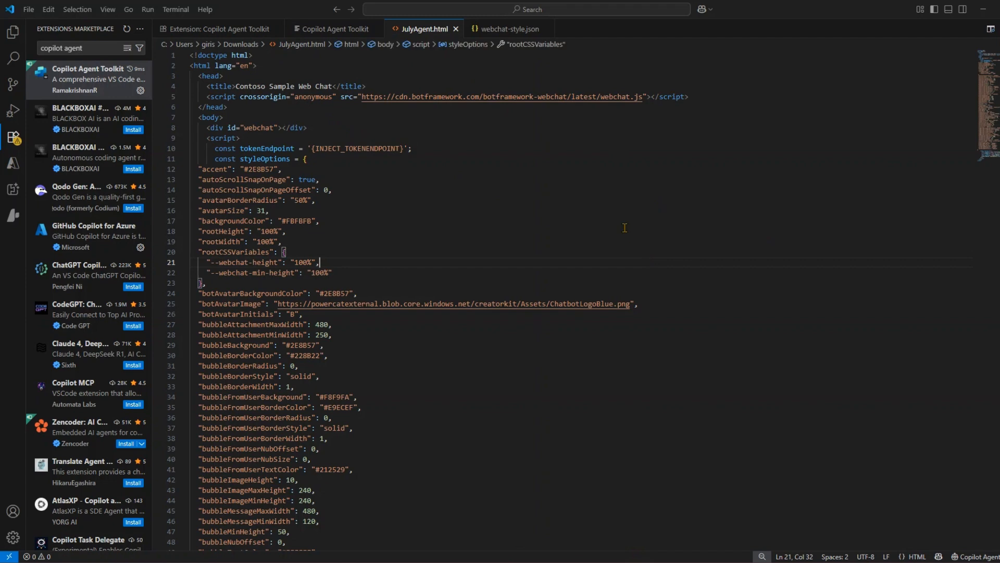
key(ctrl+equal)
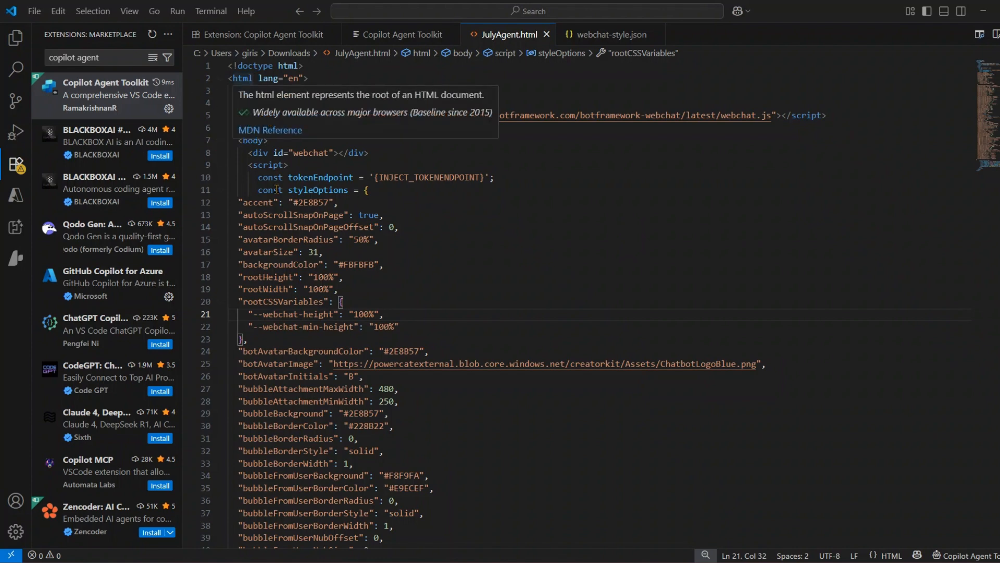
scroll(334, 370, down, 4)
scroll(321, 350, down, 4)
scroll(324, 323, up, 9)
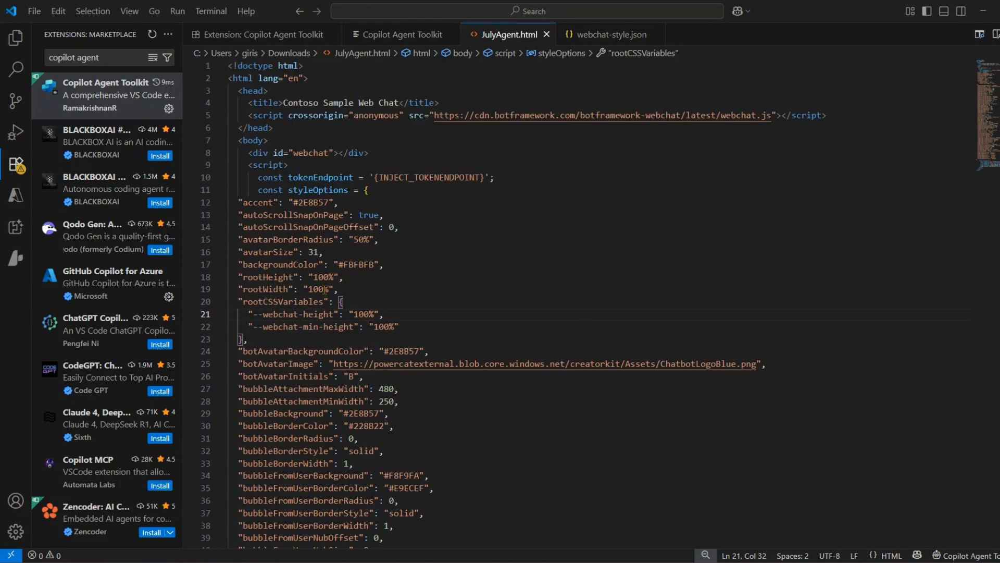
drag(374, 177, 484, 178)
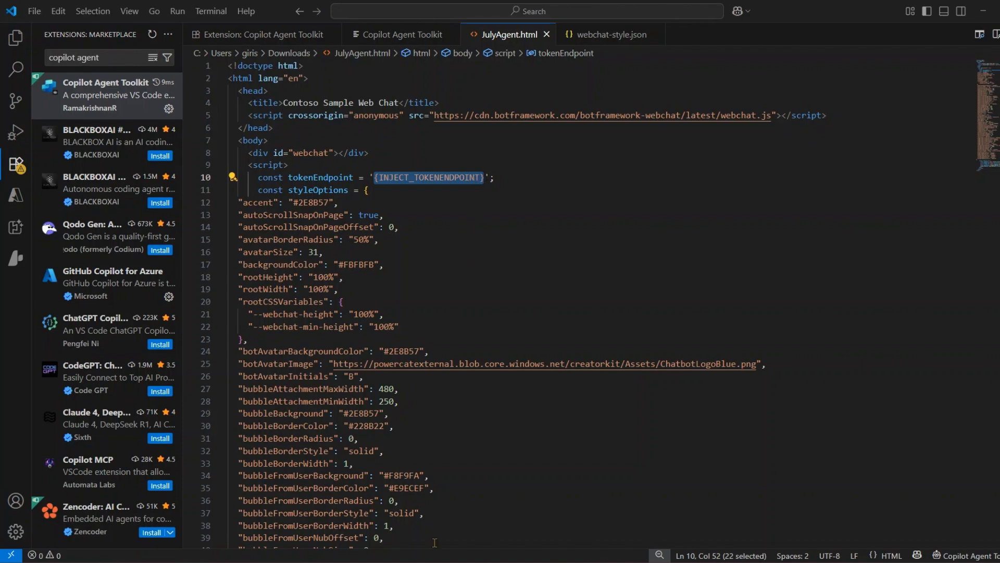
Step: In Copilot Studio in the browser, open the Stamp Agent's Line channel and copy its Token Endpoint
key(alt+Tab)
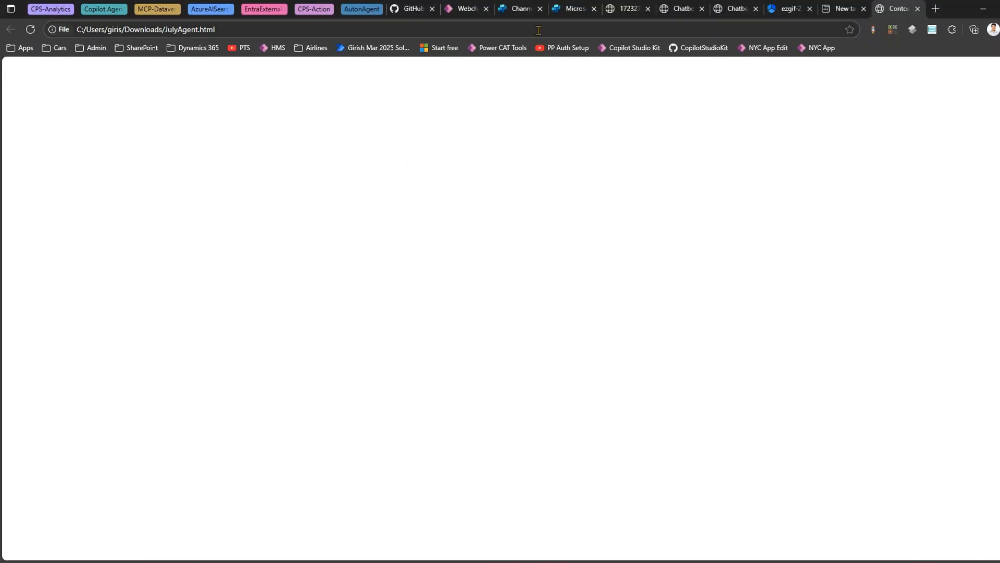
click(516, 9)
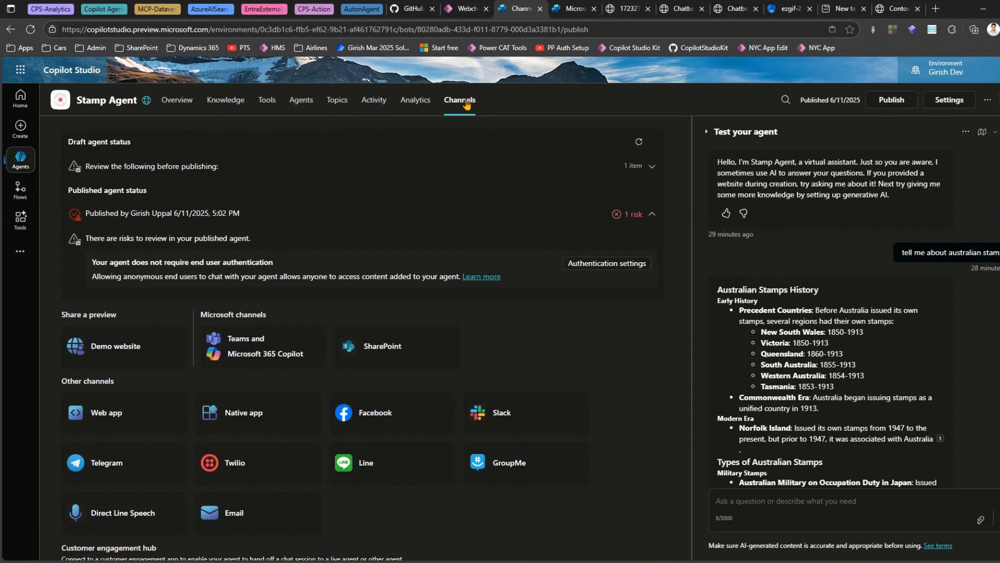
click(379, 465)
drag(708, 227, 894, 248)
click(993, 228)
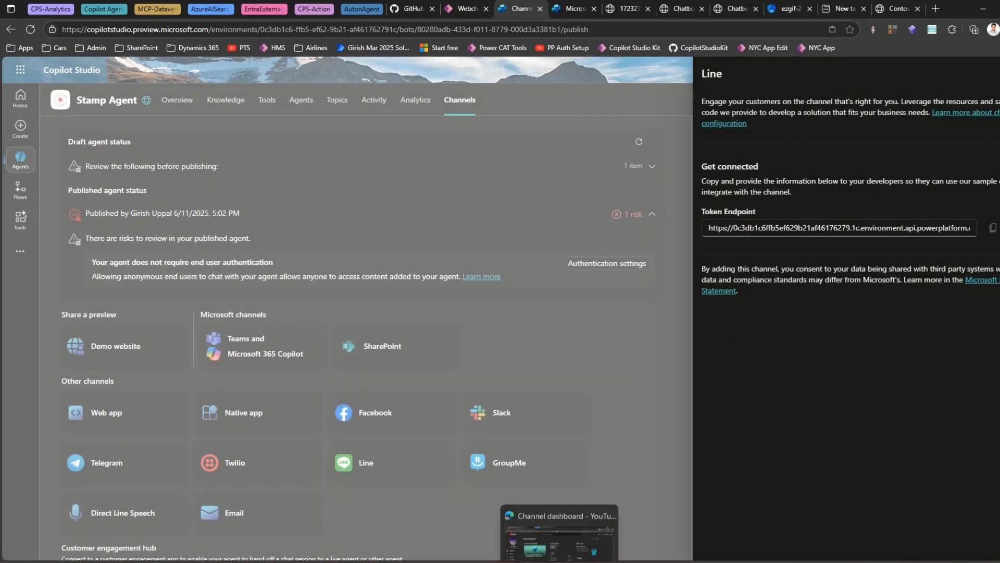
Step: In VS Code, replace the {INJECT_TOKENENDPOINT} placeholder in JulyAgent.html with the copied token endpoint URL and save the file
click(559, 561)
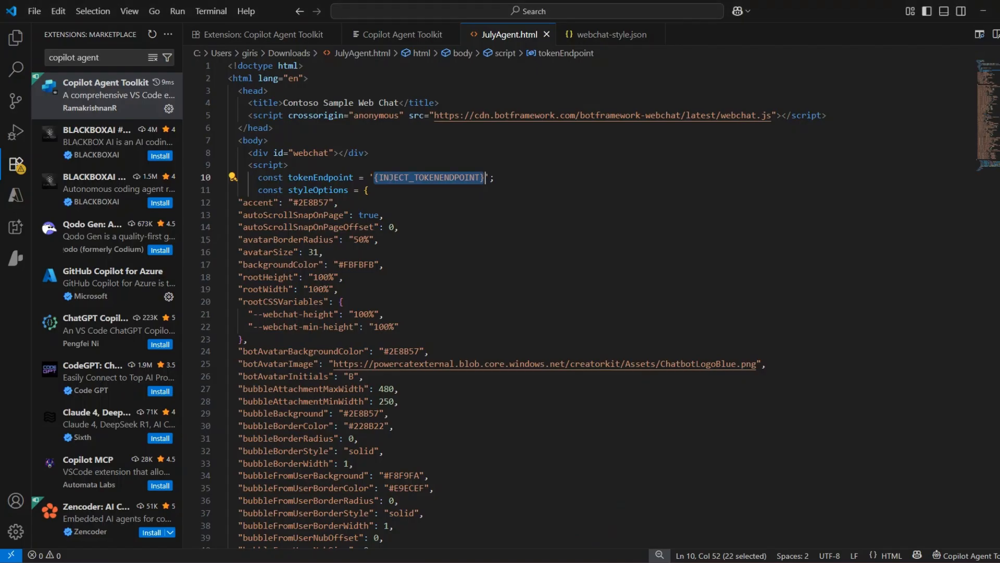
click(469, 241)
drag(374, 177, 485, 177)
key(ctrl+v)
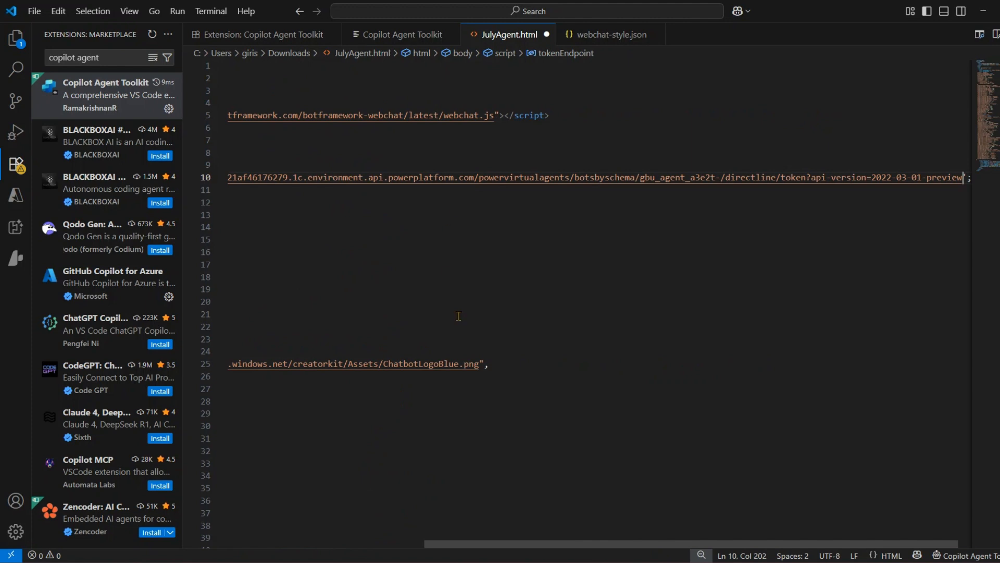
click(446, 180)
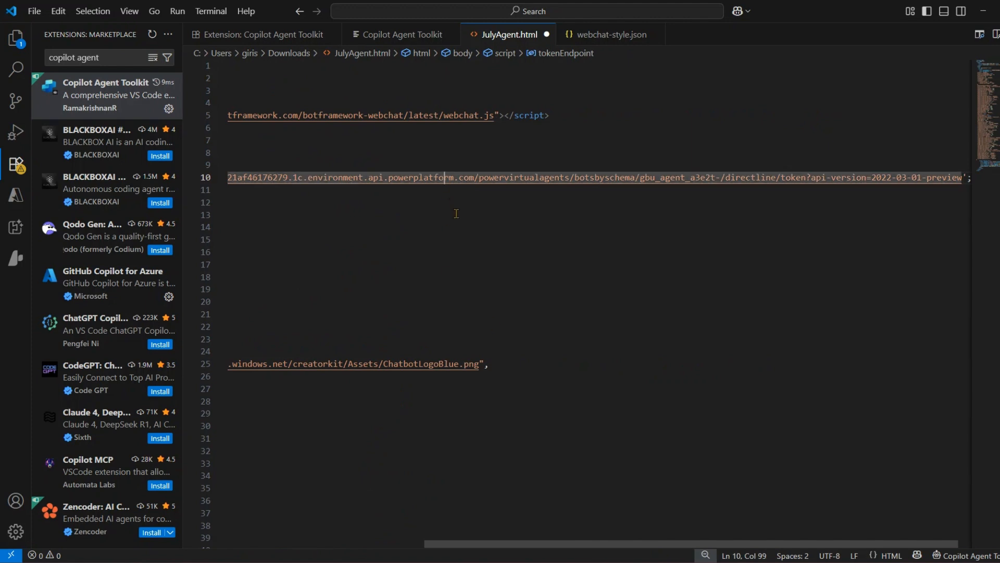
key(Left)
key(Left)
key(Left)
key(Left)
key(Left)
key(Left)
key(Left)
key(Left)
key(Left)
key(Left)
key(Left)
key(Left)
key(Left)
key(Left)
key(Left)
key(Left)
key(Left)
key(Left)
key(Left)
key(Left)
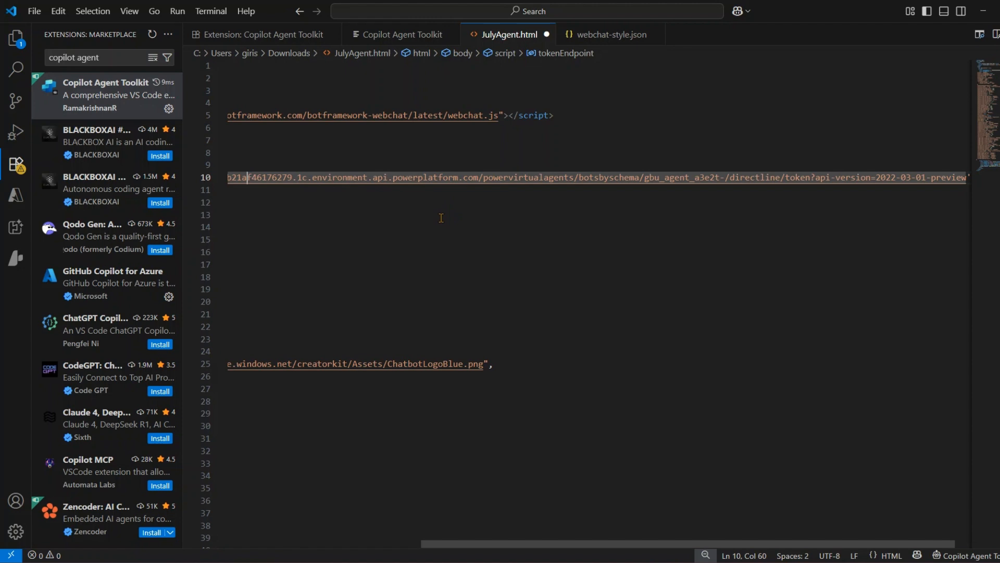
key(Left)
key(Left)
key(Left)
key(Left)
key(Left)
key(Left)
key(Left)
key(Left)
key(Left)
key(Left)
key(Left)
key(Left)
key(Left)
key(Left)
key(Left)
key(Left)
key(Left)
key(Left)
key(Left)
key(Left)
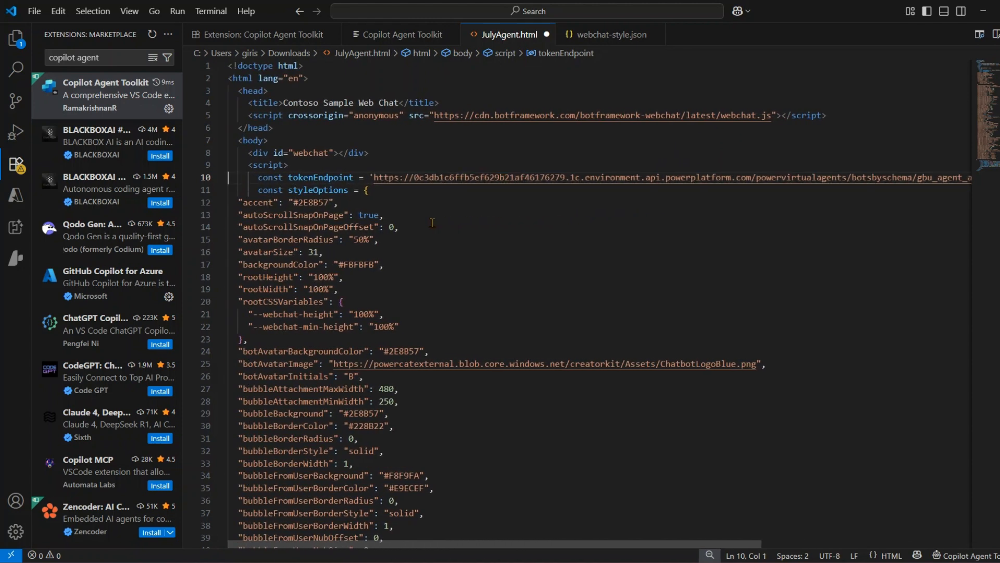
key(ctrl+s)
Step: Load the saved JulyAgent.html from the Downloads folder in a new browser tab
key(alt+Tab)
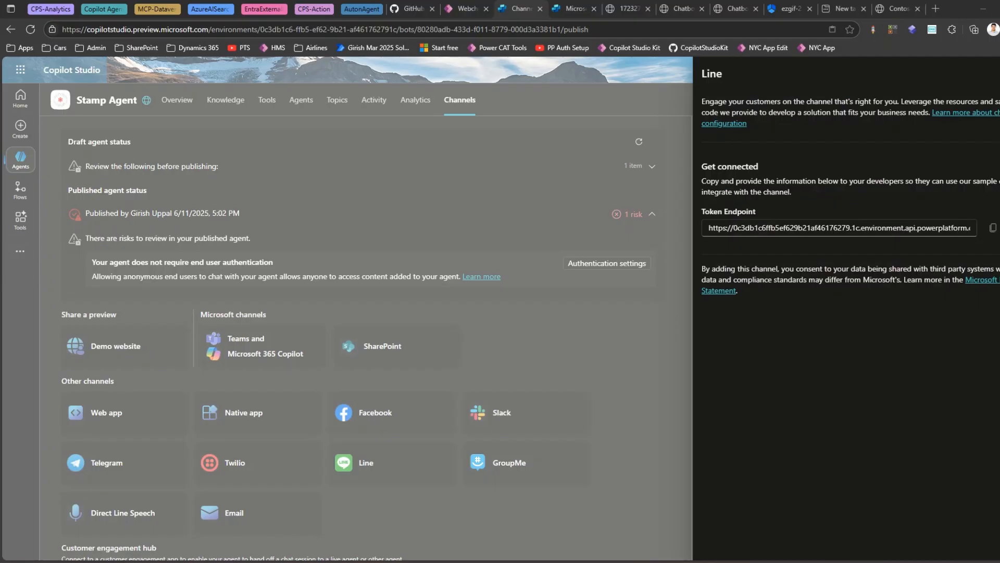
click(936, 8)
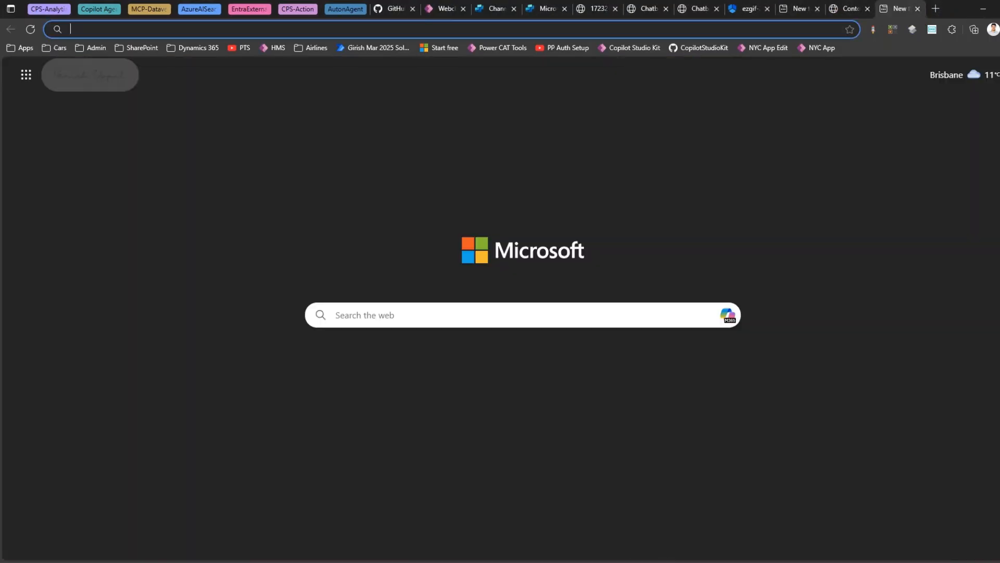
drag(999, 219, 788, 221)
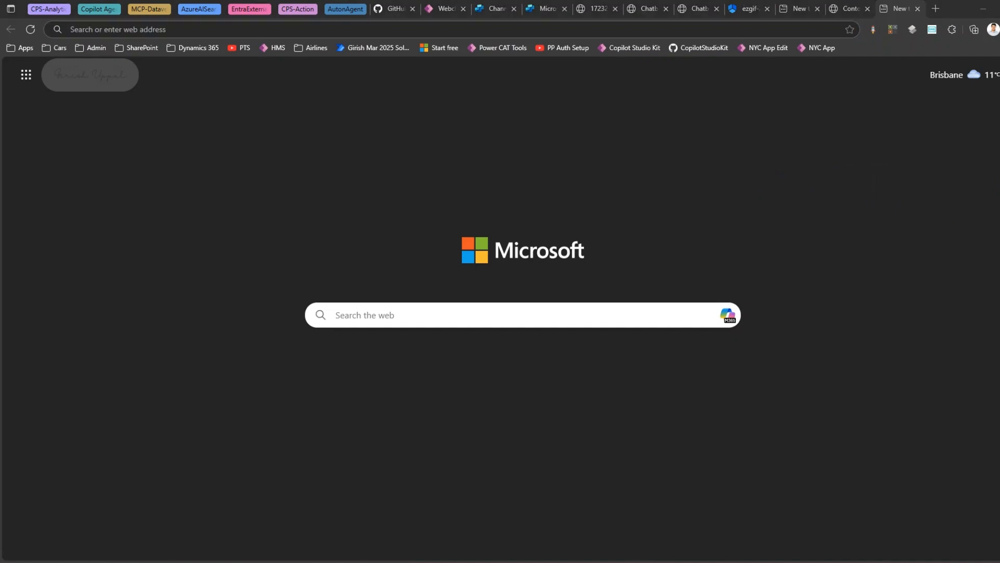
click(586, 559)
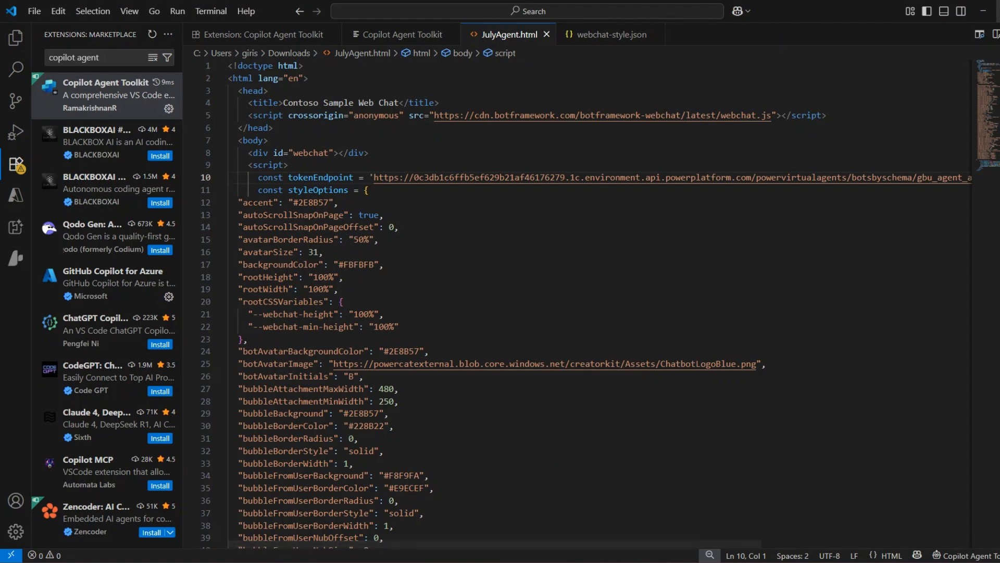
click(983, 11)
drag(985, 151, 742, 193)
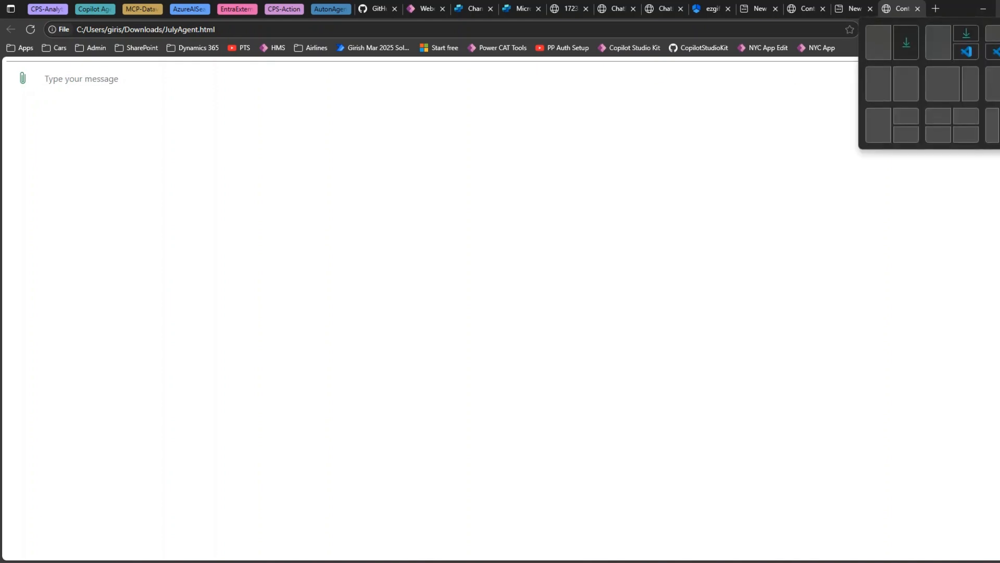
Step: Restore the browser to a small floating window and place it near the middle of the screen
click(997, 7)
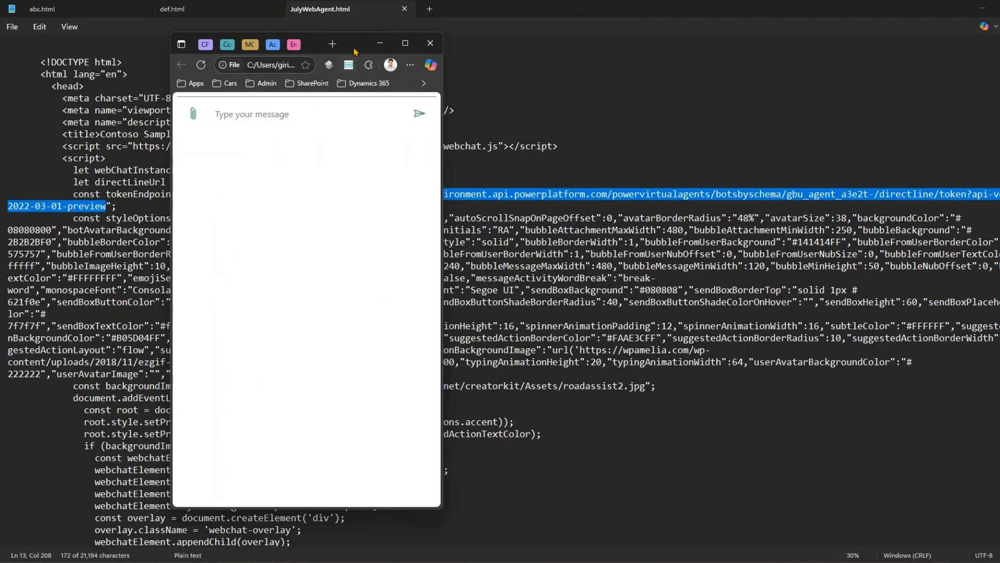
drag(362, 45, 364, 41)
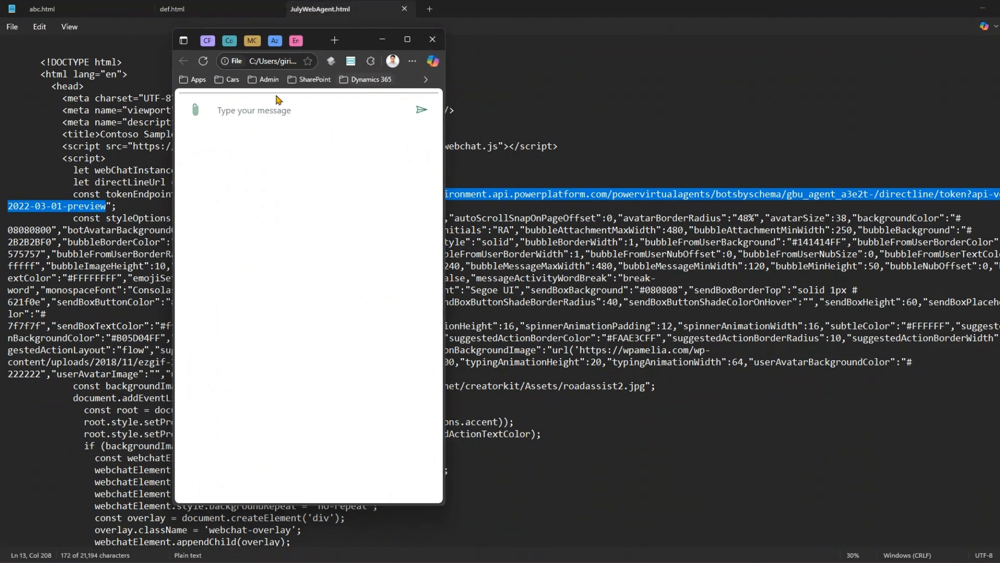
drag(358, 44, 542, 60)
Step: Test the agent in the web chat by sending the messages "Hello" and "How are you doing ?"
click(470, 126)
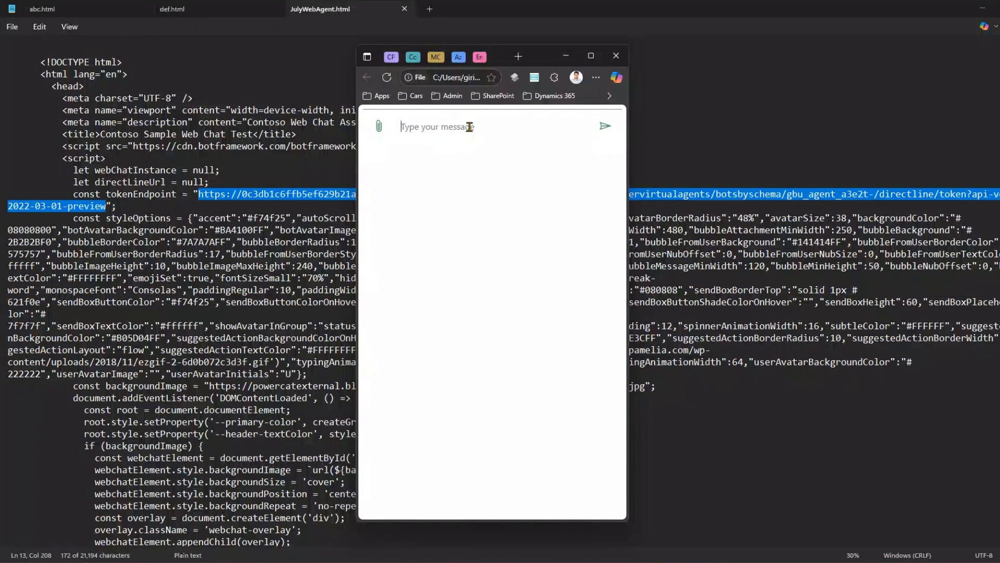
text(Hello)
key(Return)
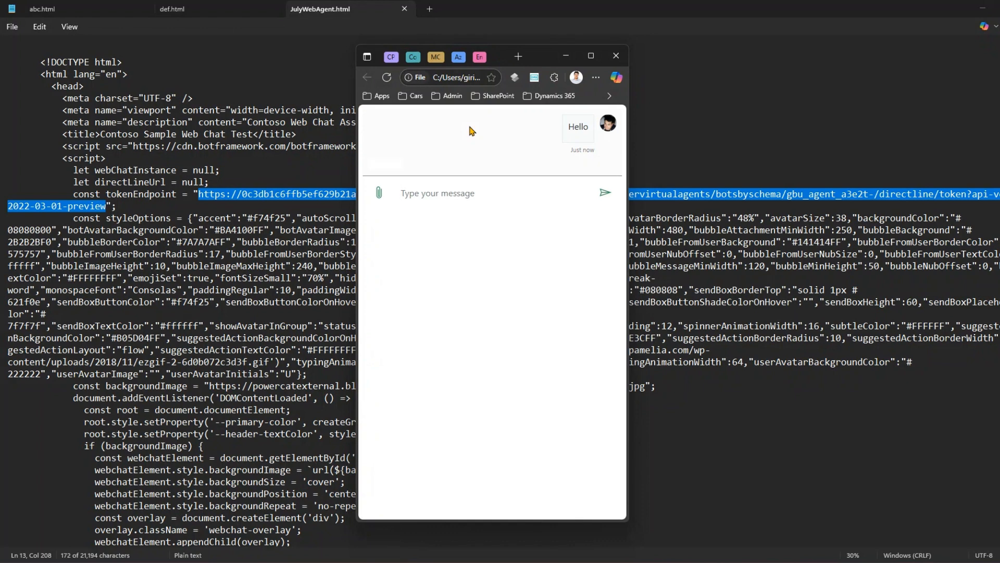
text(How are yo)
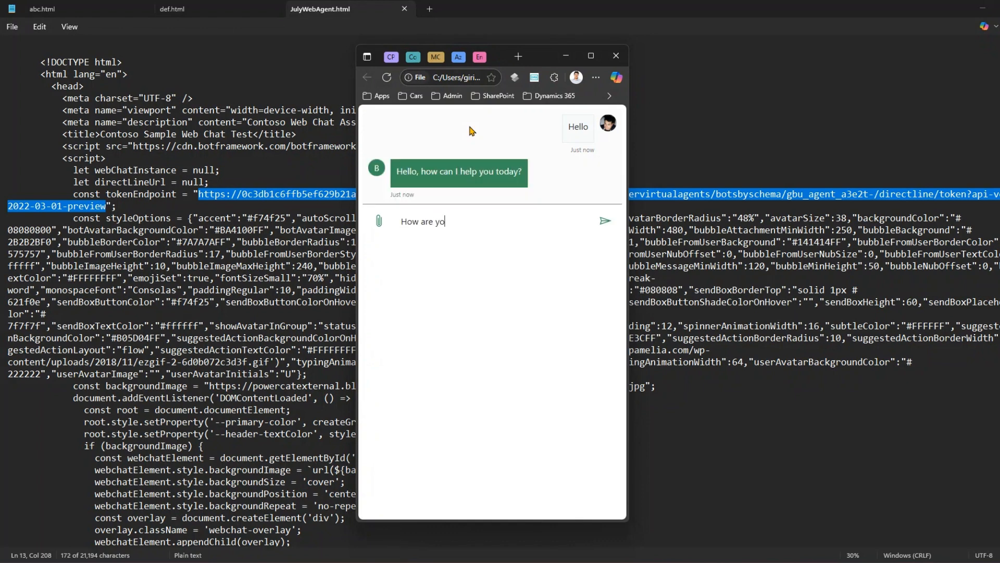
text(u doing ?)
key(Return)
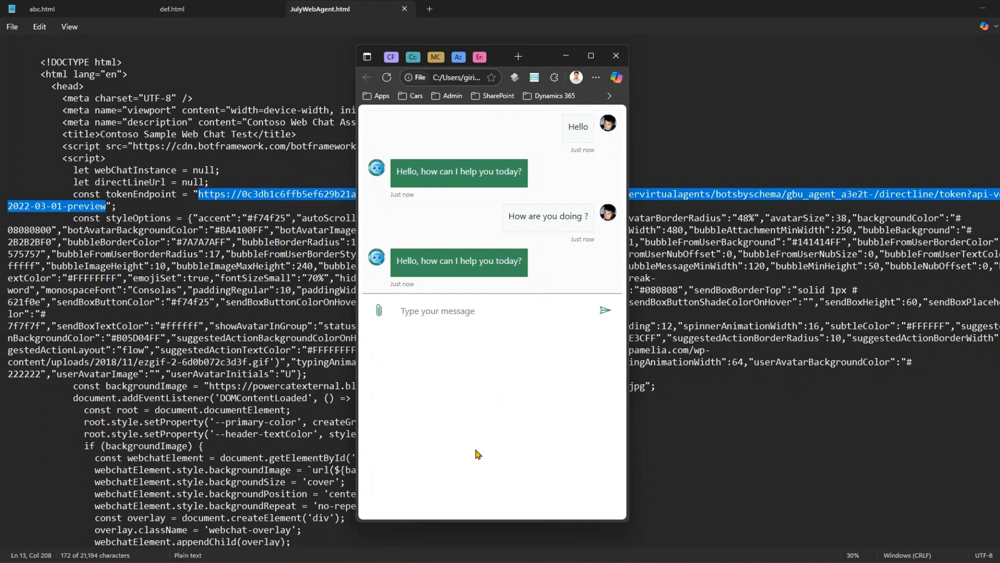
Step: Switch back to VS Code and show the Copilot Agent Toolkit extension's details page
click(597, 562)
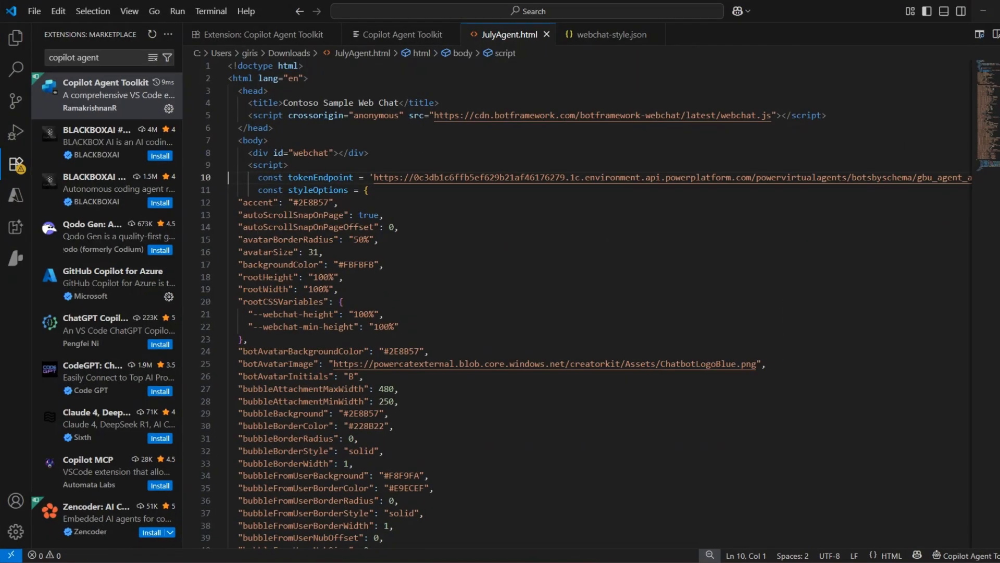
click(272, 38)
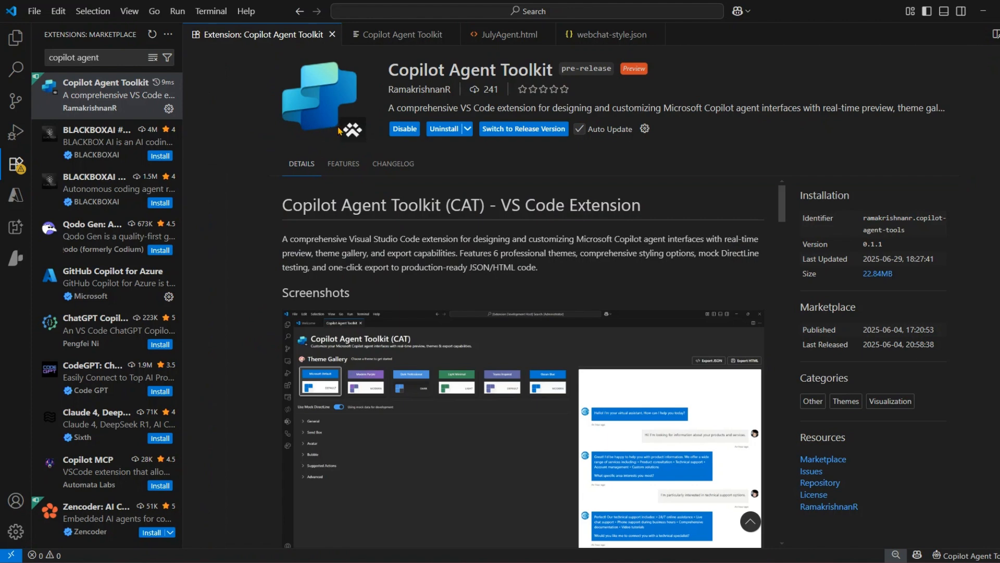
Step: Show the Copilot Agent Toolkit customizer and review its theme gallery and General styling settings alongside the extension's details page
click(409, 36)
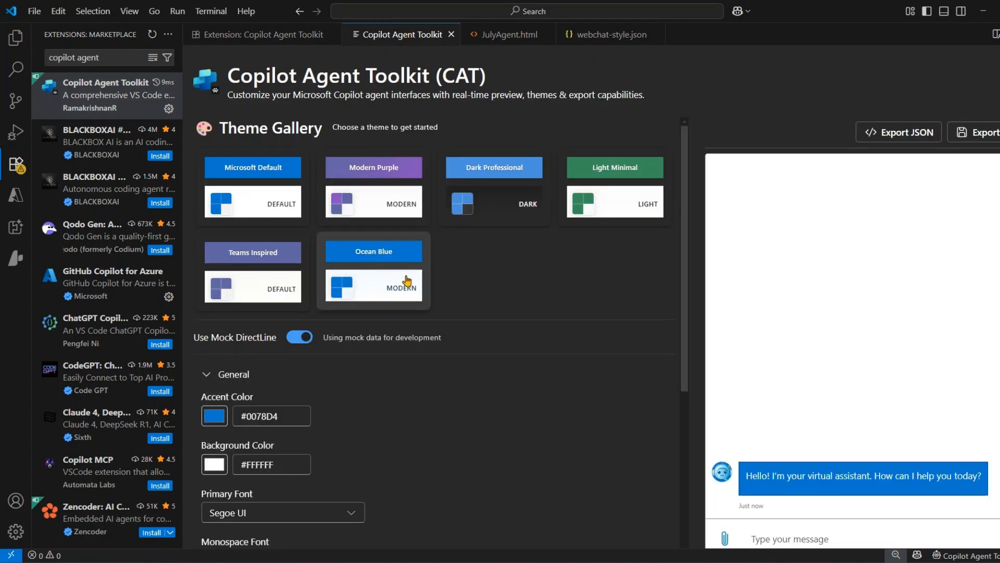
click(208, 375)
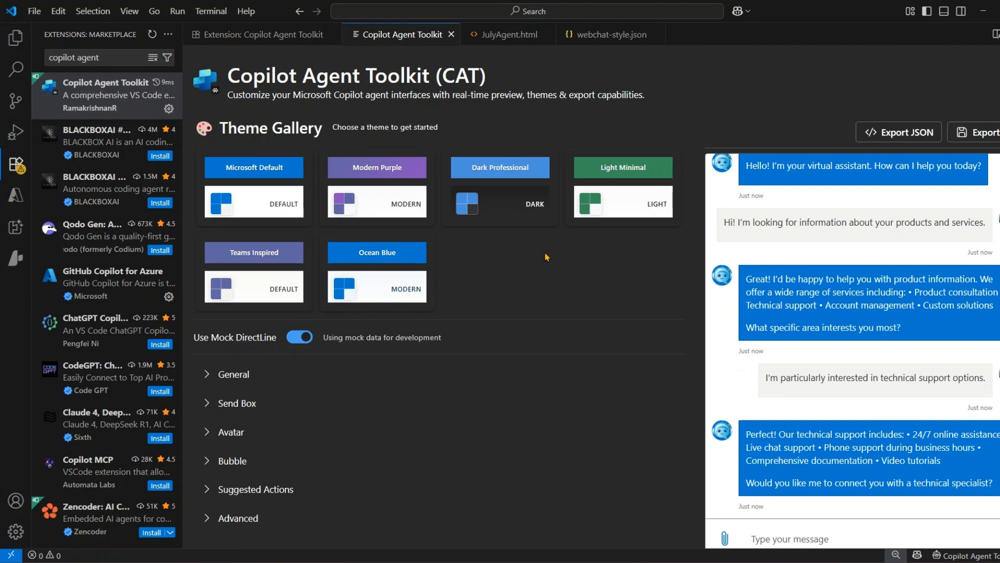
click(290, 36)
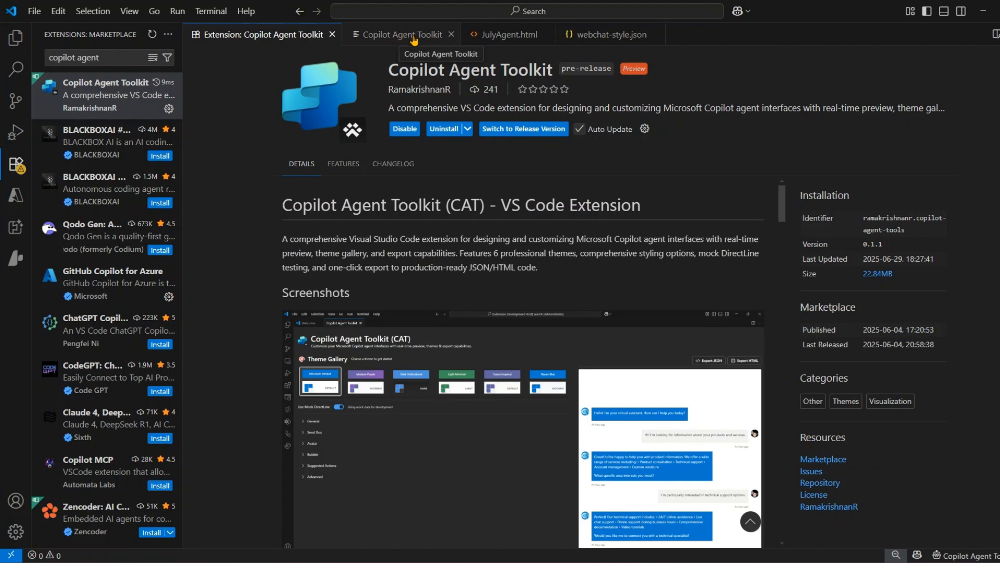
click(413, 38)
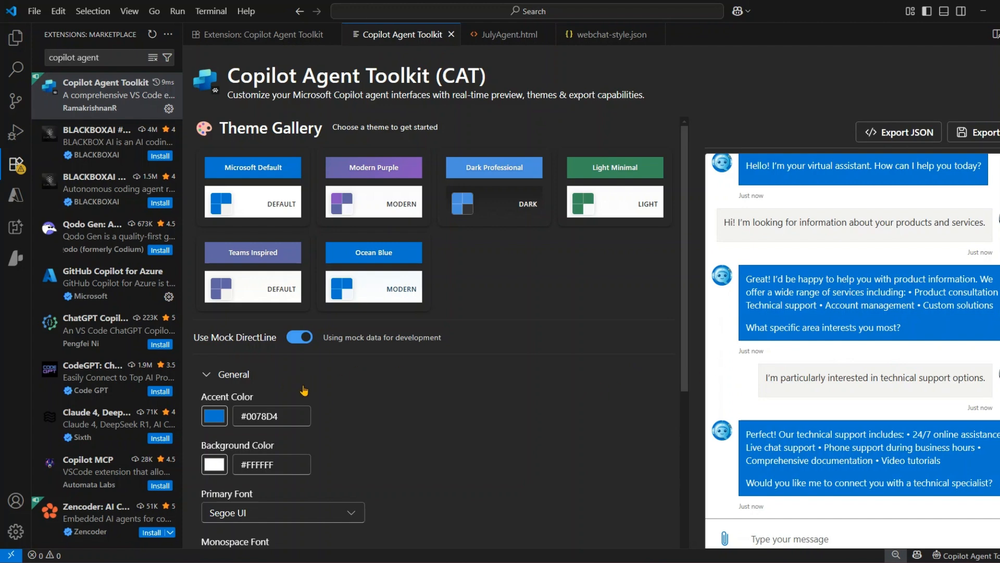
scroll(305, 390, down, 2)
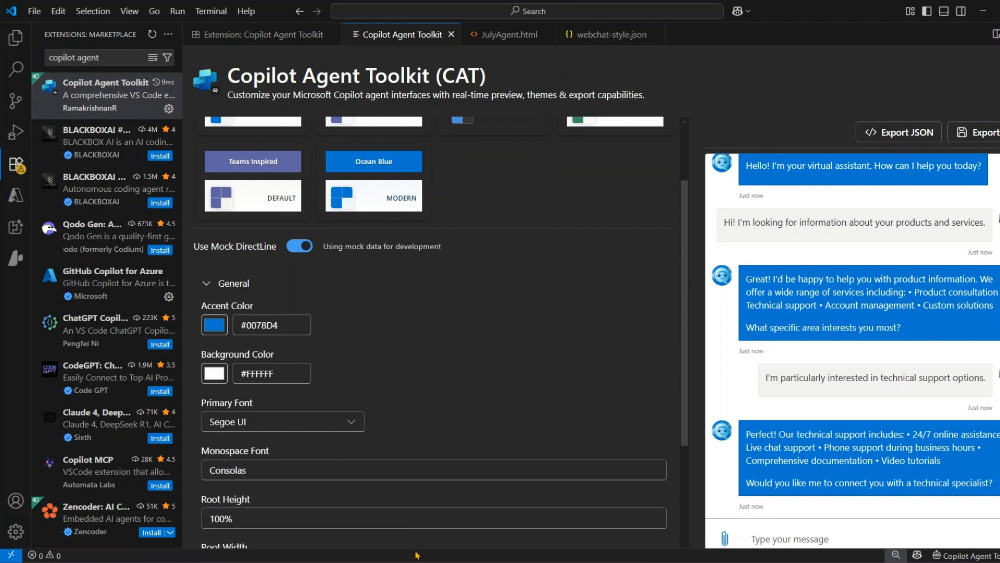
Step: Switch to the browser, maximize its window and show the theme list of the Webchat Playground in Copilot Studio Kit
key(alt+Tab)
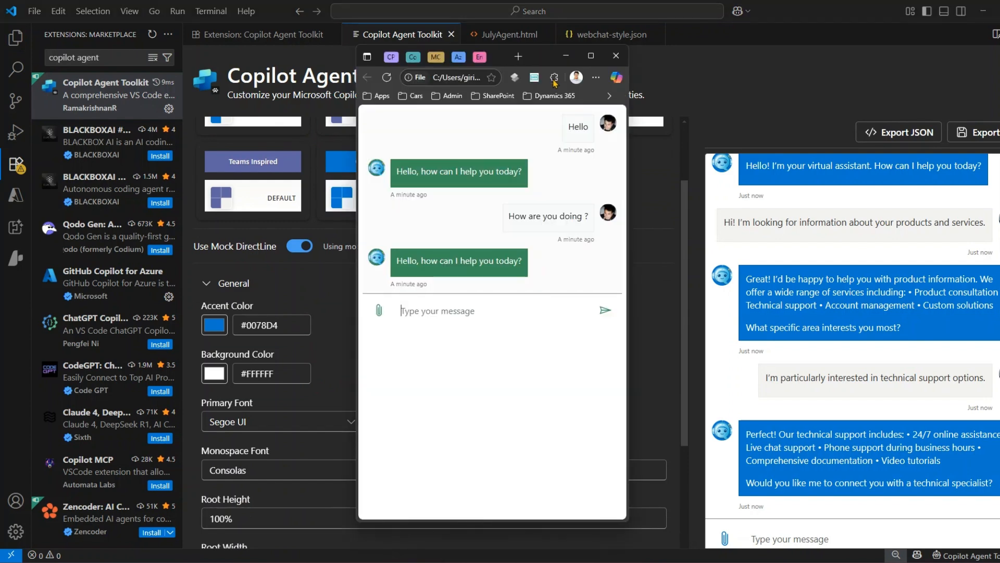
click(591, 56)
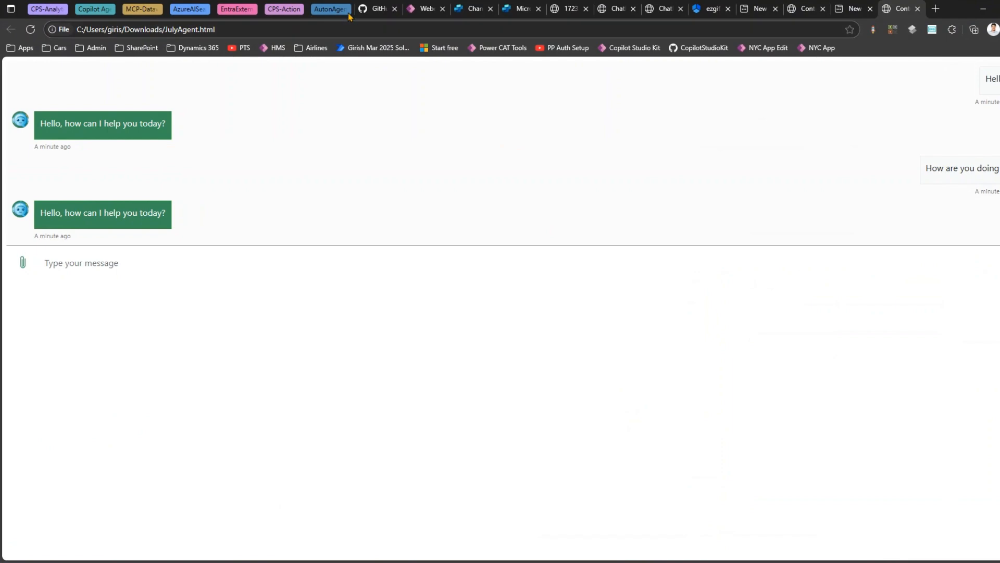
click(423, 9)
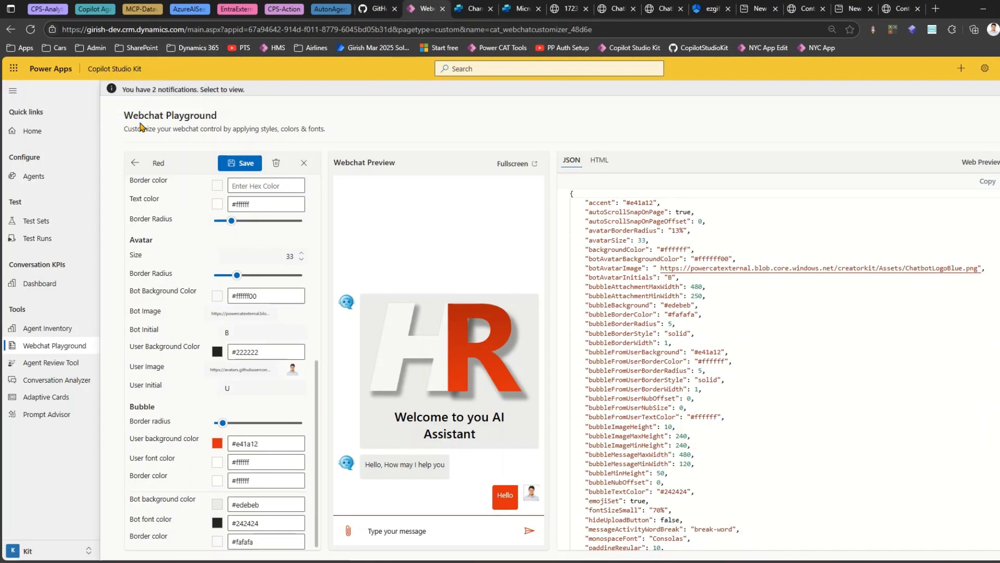
click(69, 351)
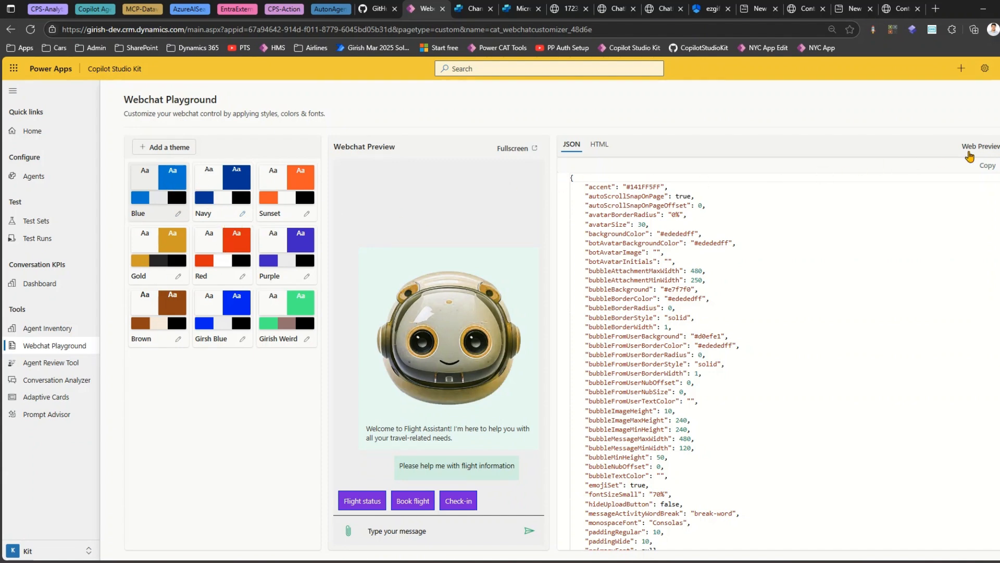
Step: Compare the playground's HTML and JSON output, and open the Blue theme to review its style settings down to the Bubble section
click(604, 145)
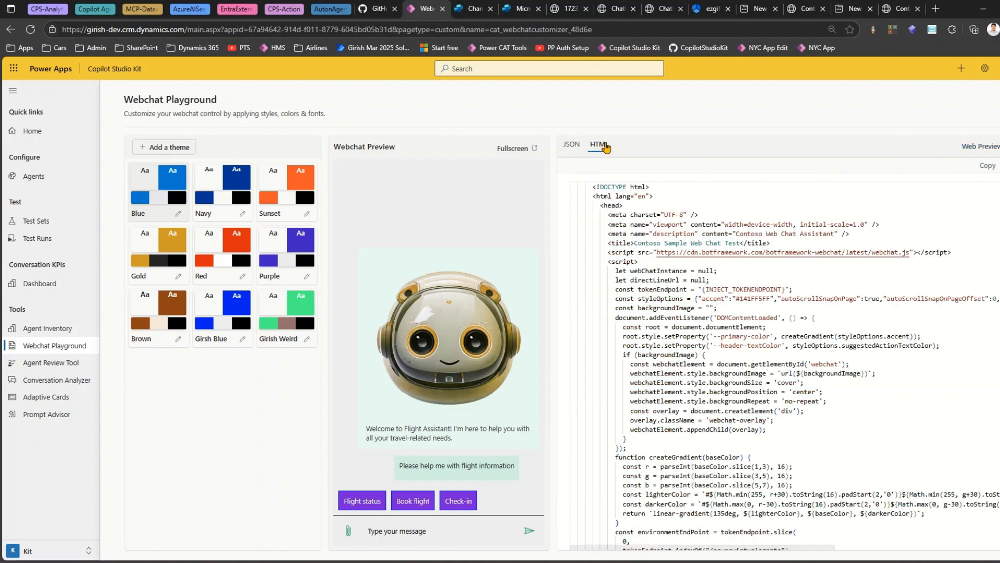
click(573, 146)
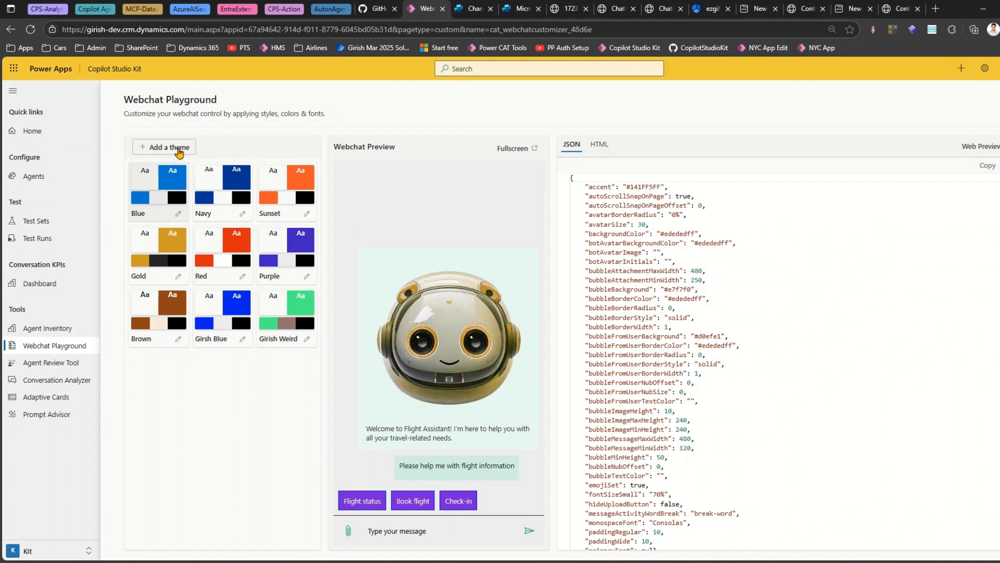
click(179, 215)
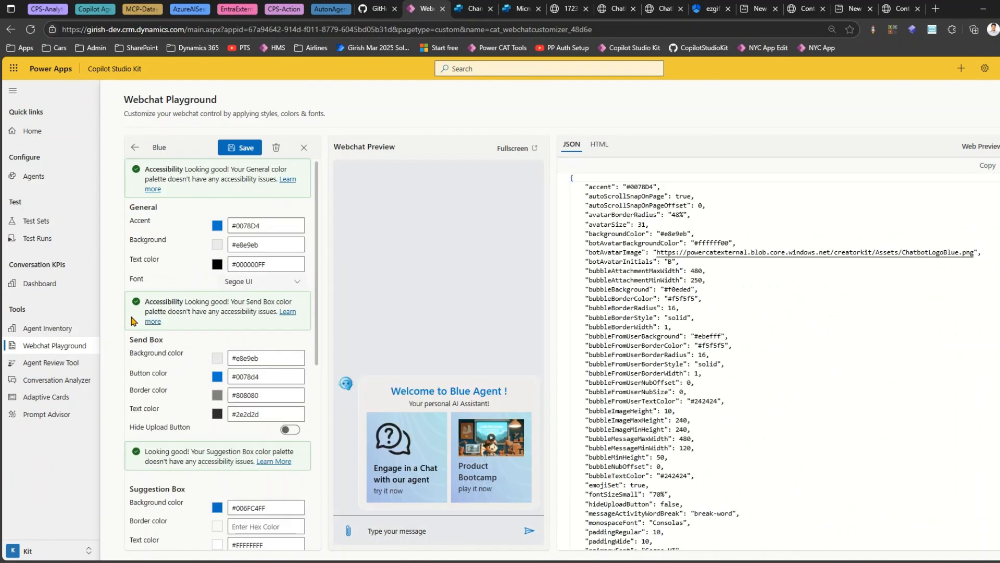
scroll(191, 321, down, 6)
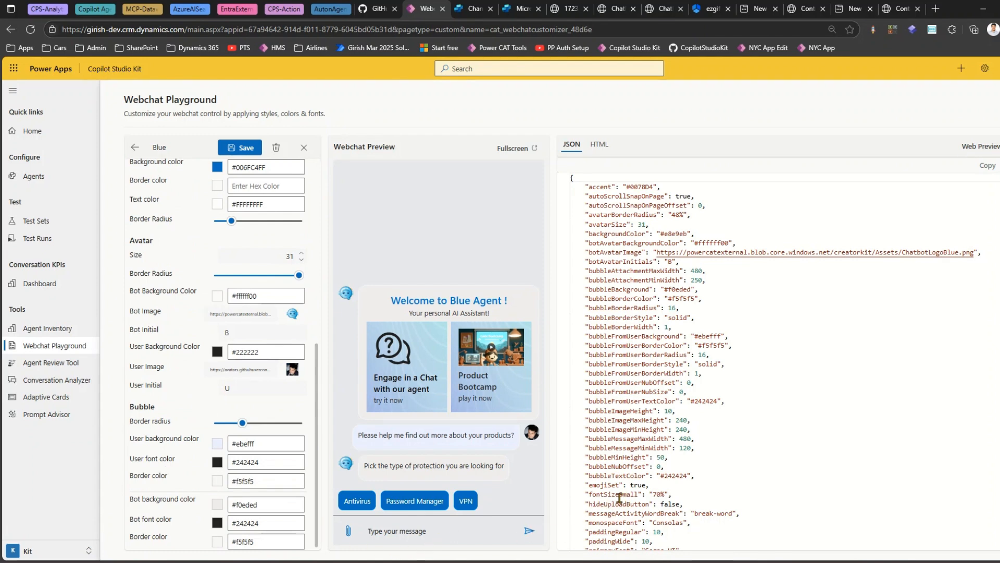
Step: Switch to VS Code and review the toolkit's General settings and remaining styling sections for comparison with the playground
key(alt+Tab)
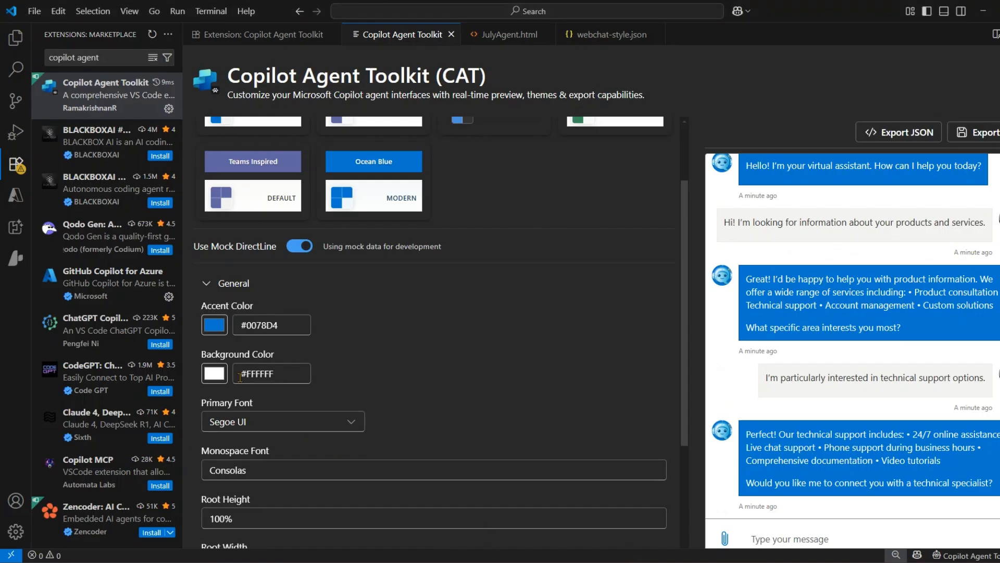
scroll(269, 379, down, 3)
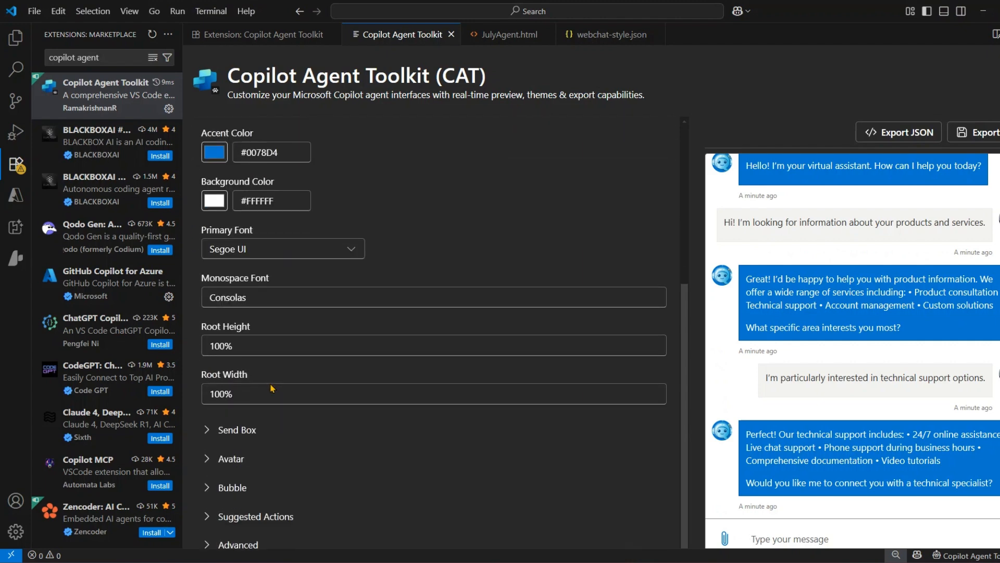
scroll(236, 291, up, 2)
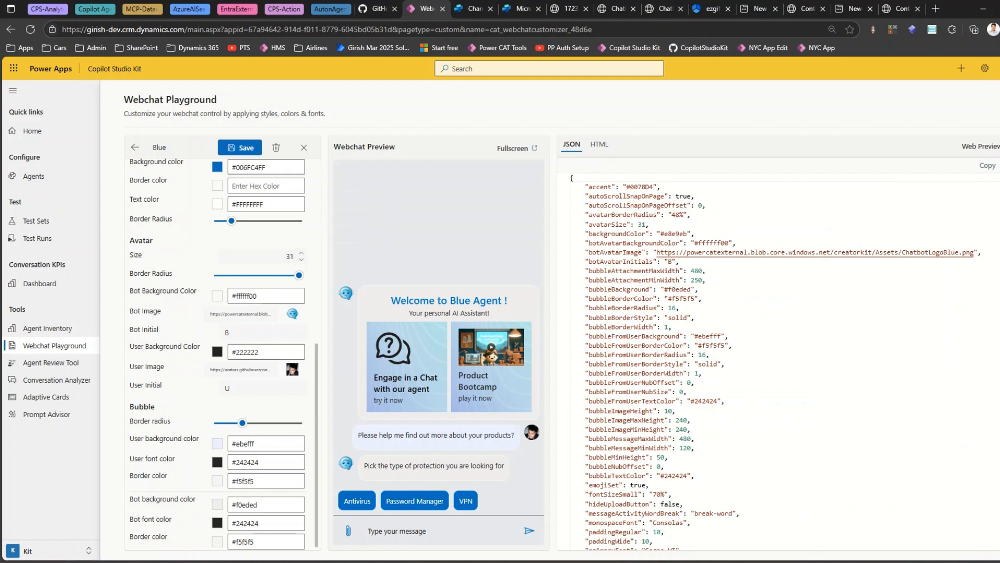
Step: Examine the Blue theme's JSON in the browser, highlighting the send box, spinner and typing animation properties, and return to VS Code
scroll(654, 288, down, 4)
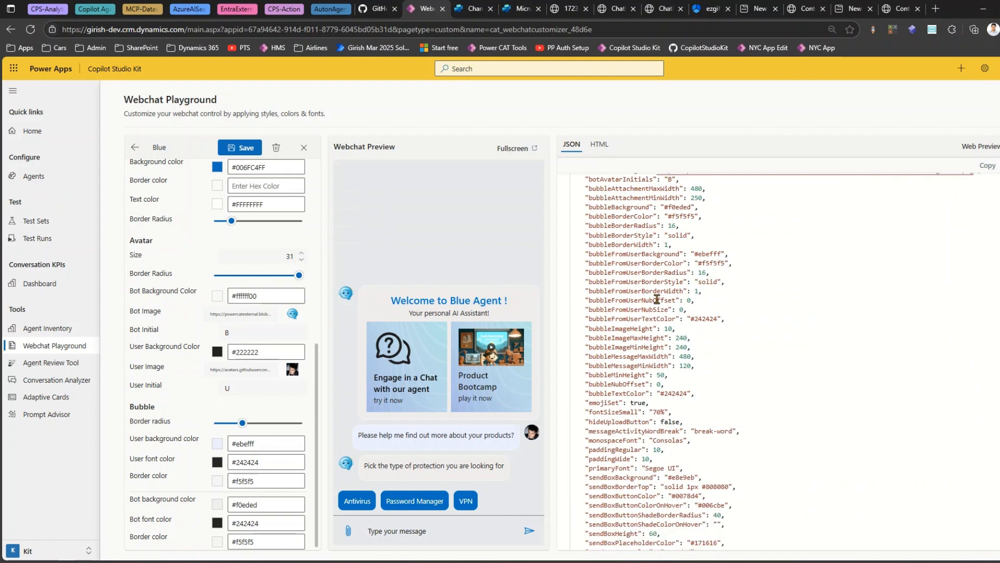
drag(616, 246, 673, 451)
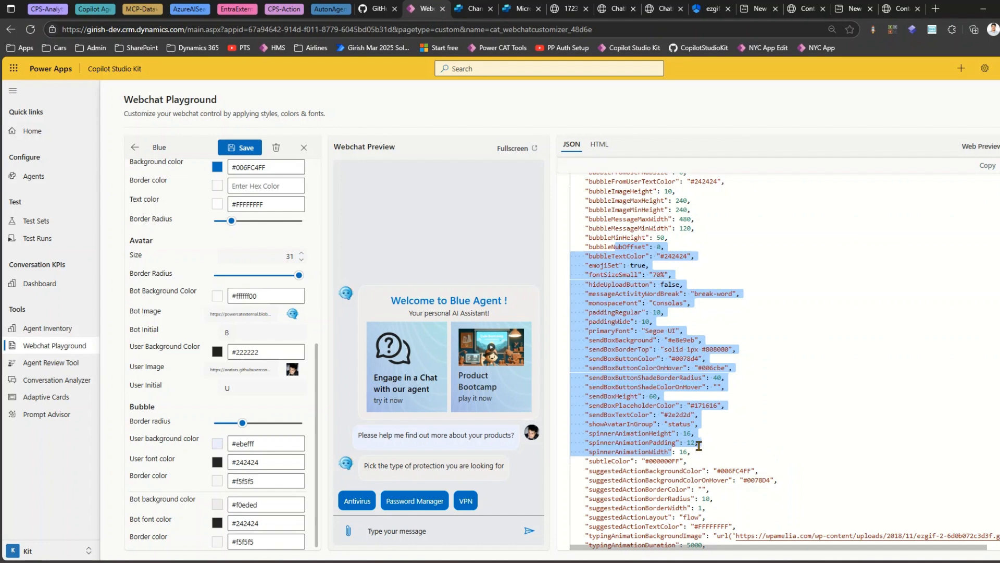
scroll(677, 438, down, 2)
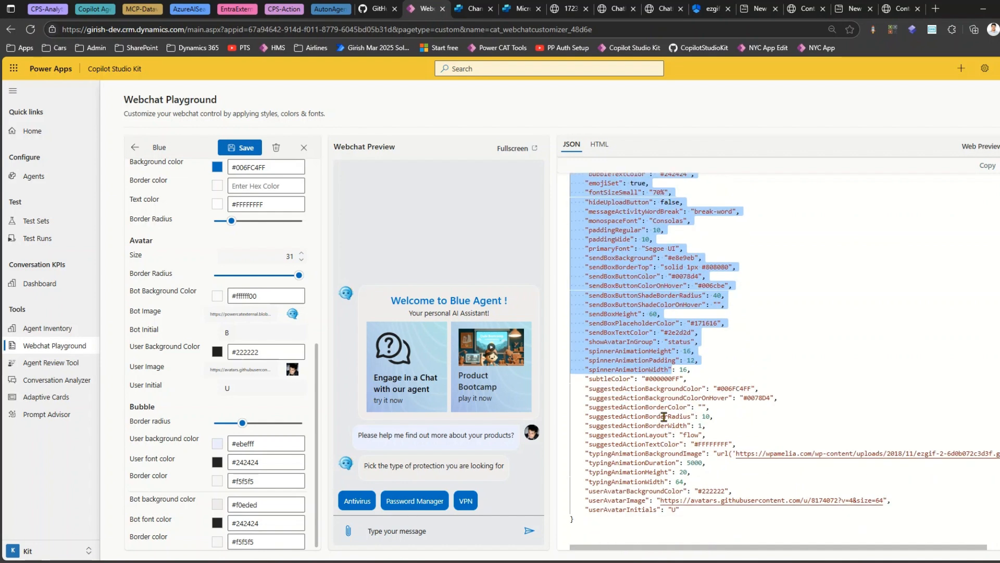
drag(637, 462, 685, 487)
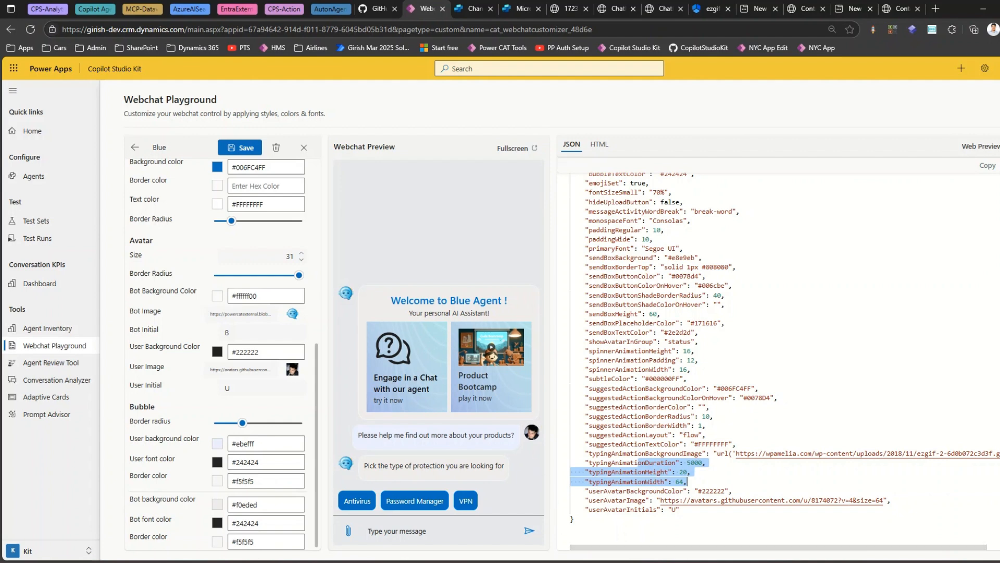
key(alt+Tab)
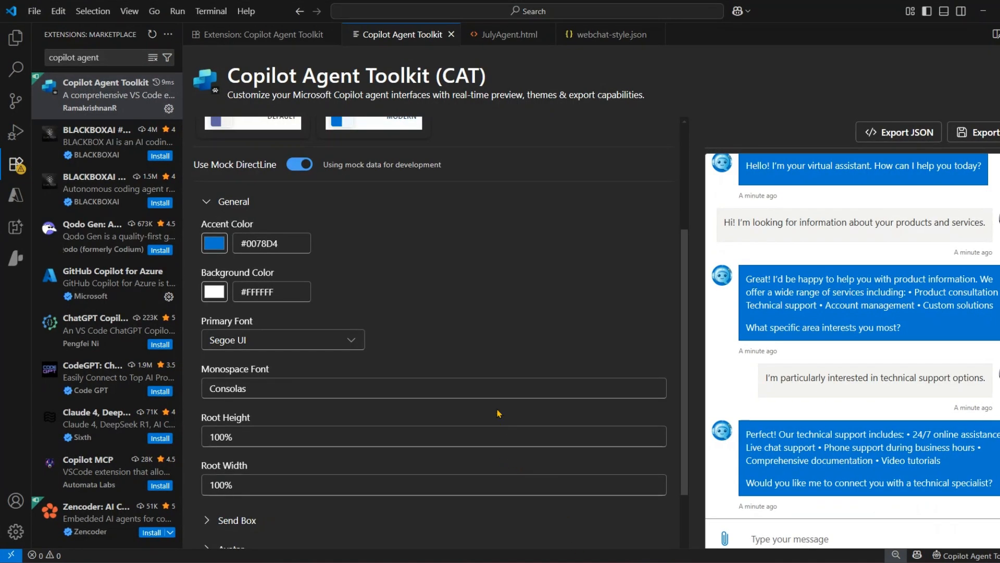